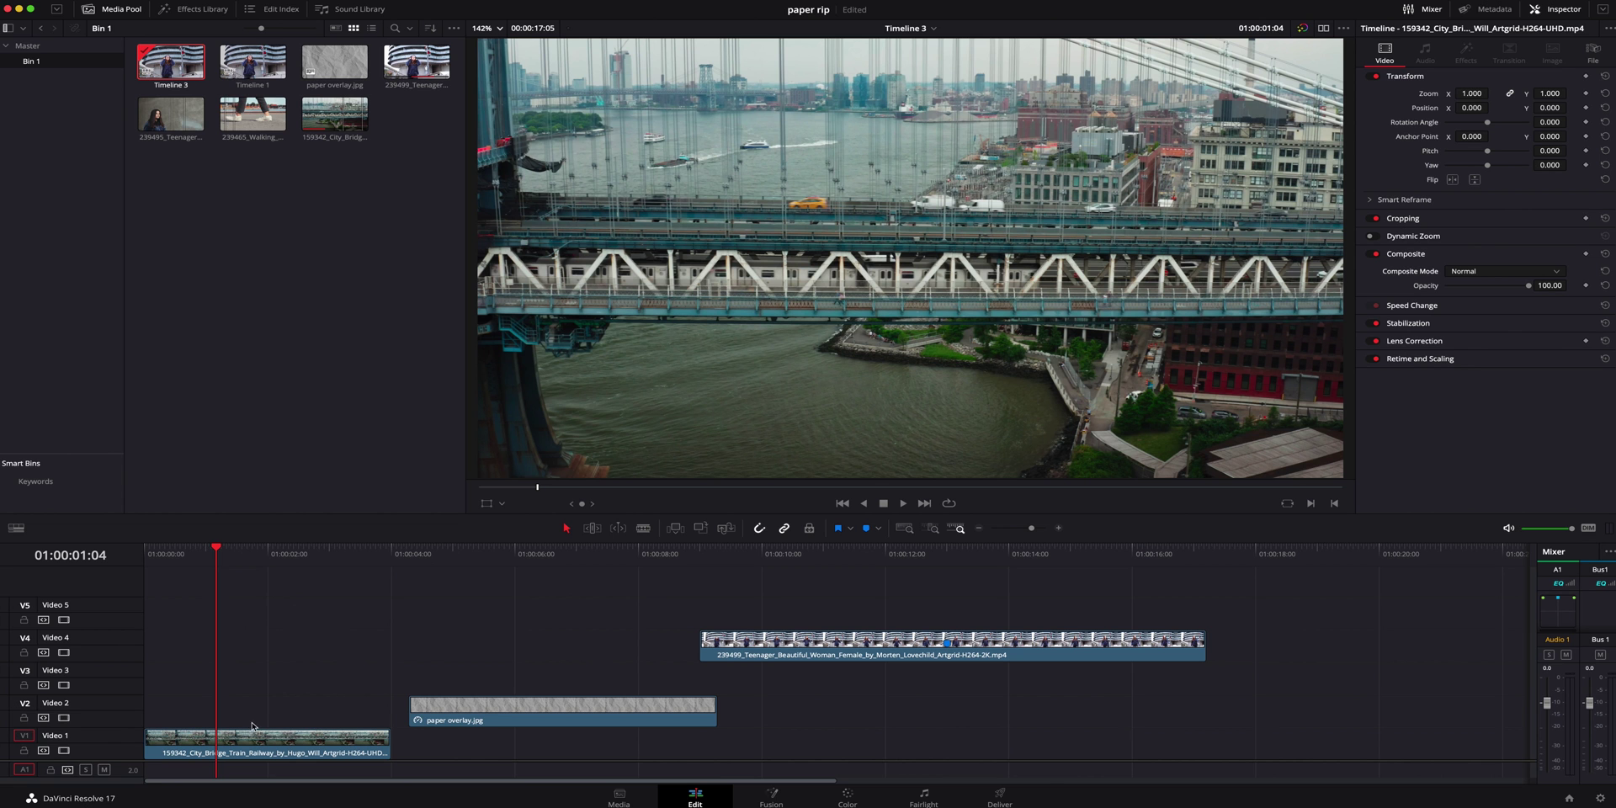
Move the playhead to Marker 1 at 01:00:13:00 on the Video 4 clip and play the footage from there
{"action": "left_click_drag", "start_coordinate": [292, 560], "coordinate": [942, 570]}
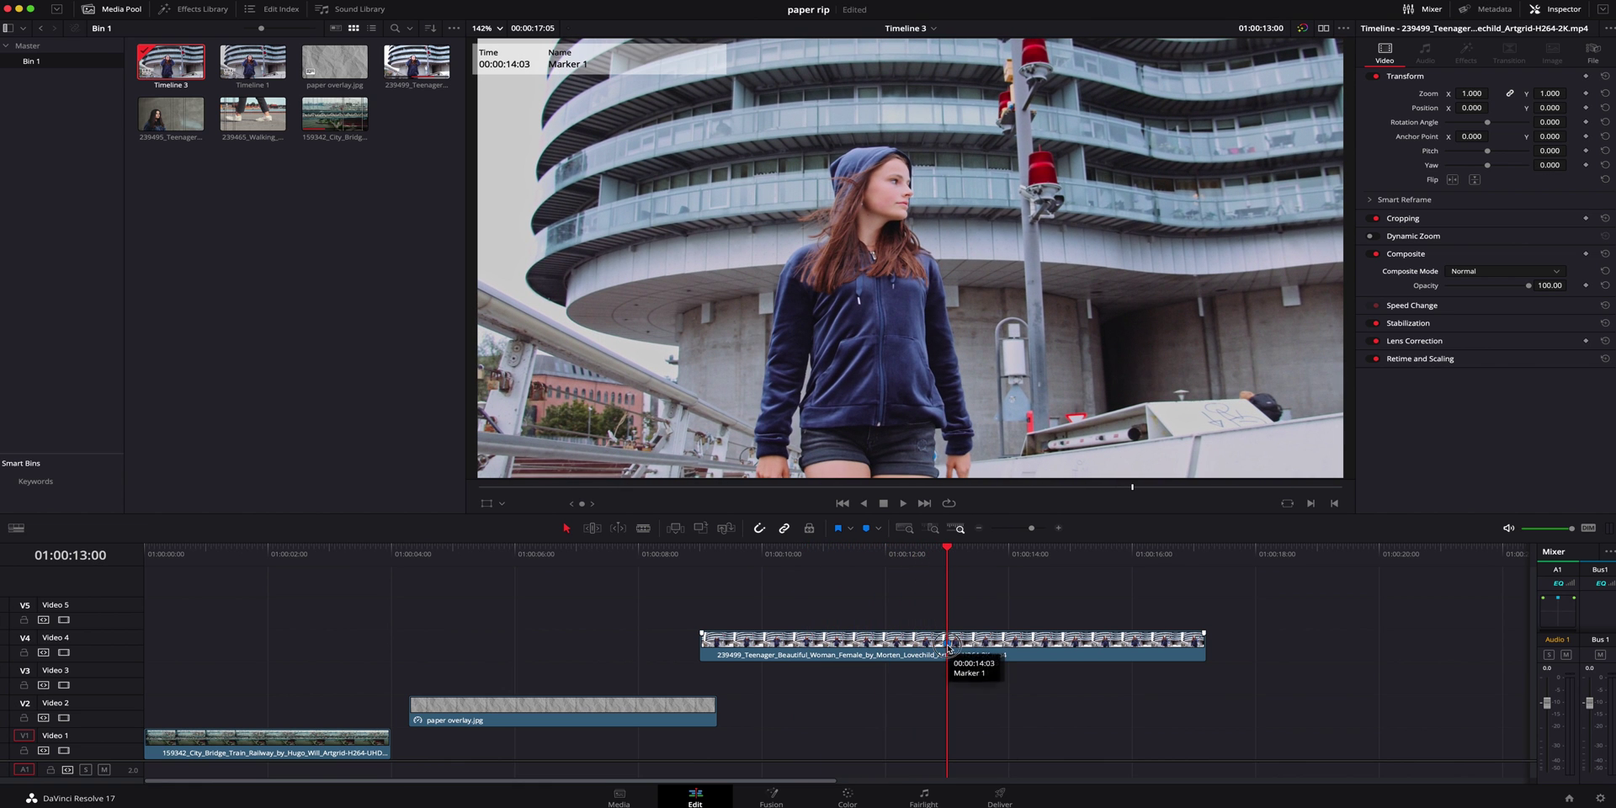
{"action": "key", "text": "space"}
{"action": "left_click", "coordinate": [947, 554]}
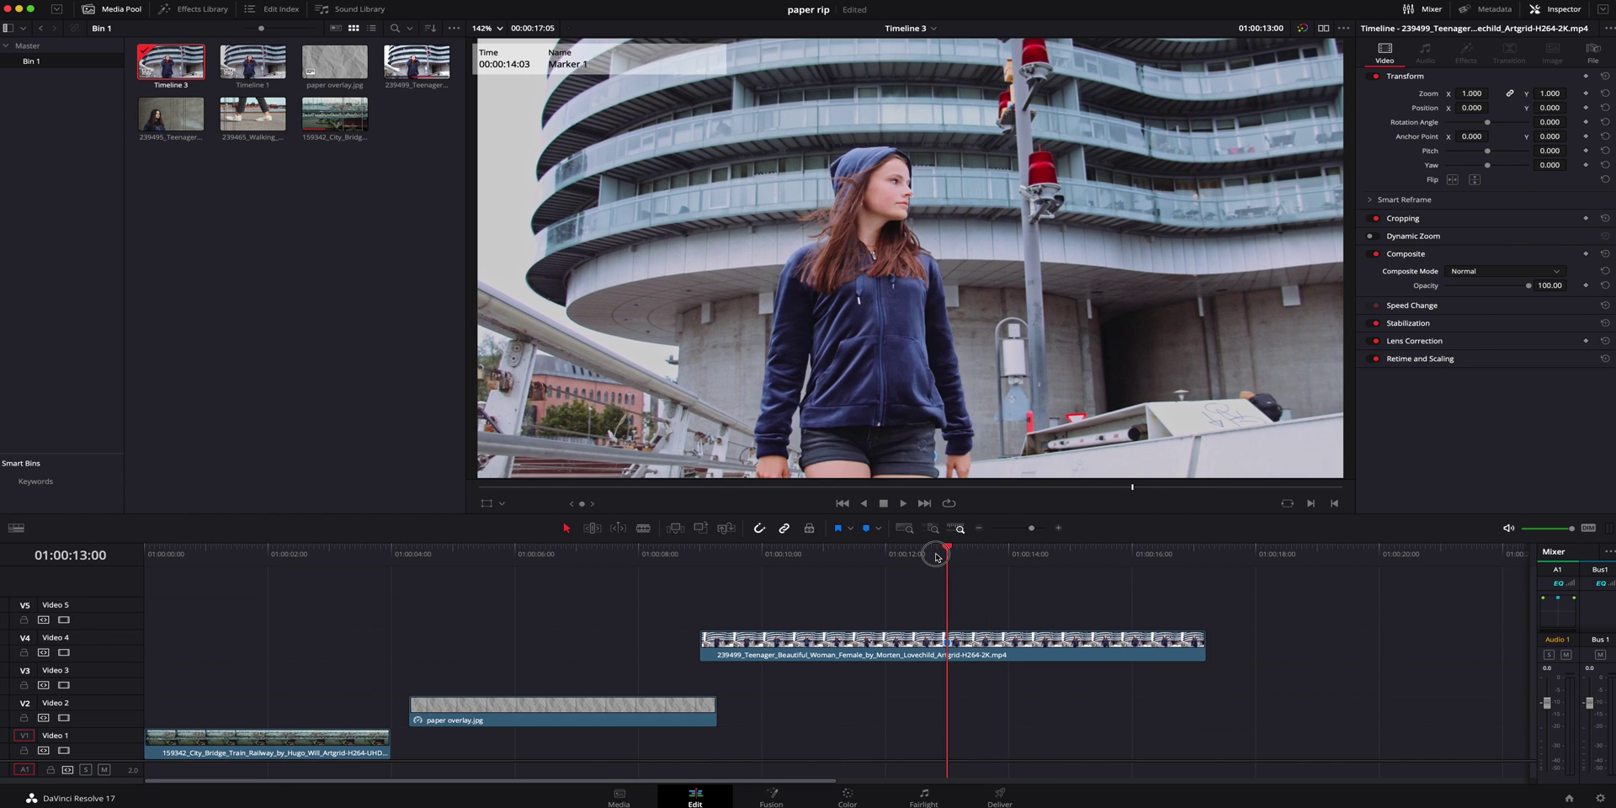
{"action": "left_click", "coordinate": [1067, 641]}
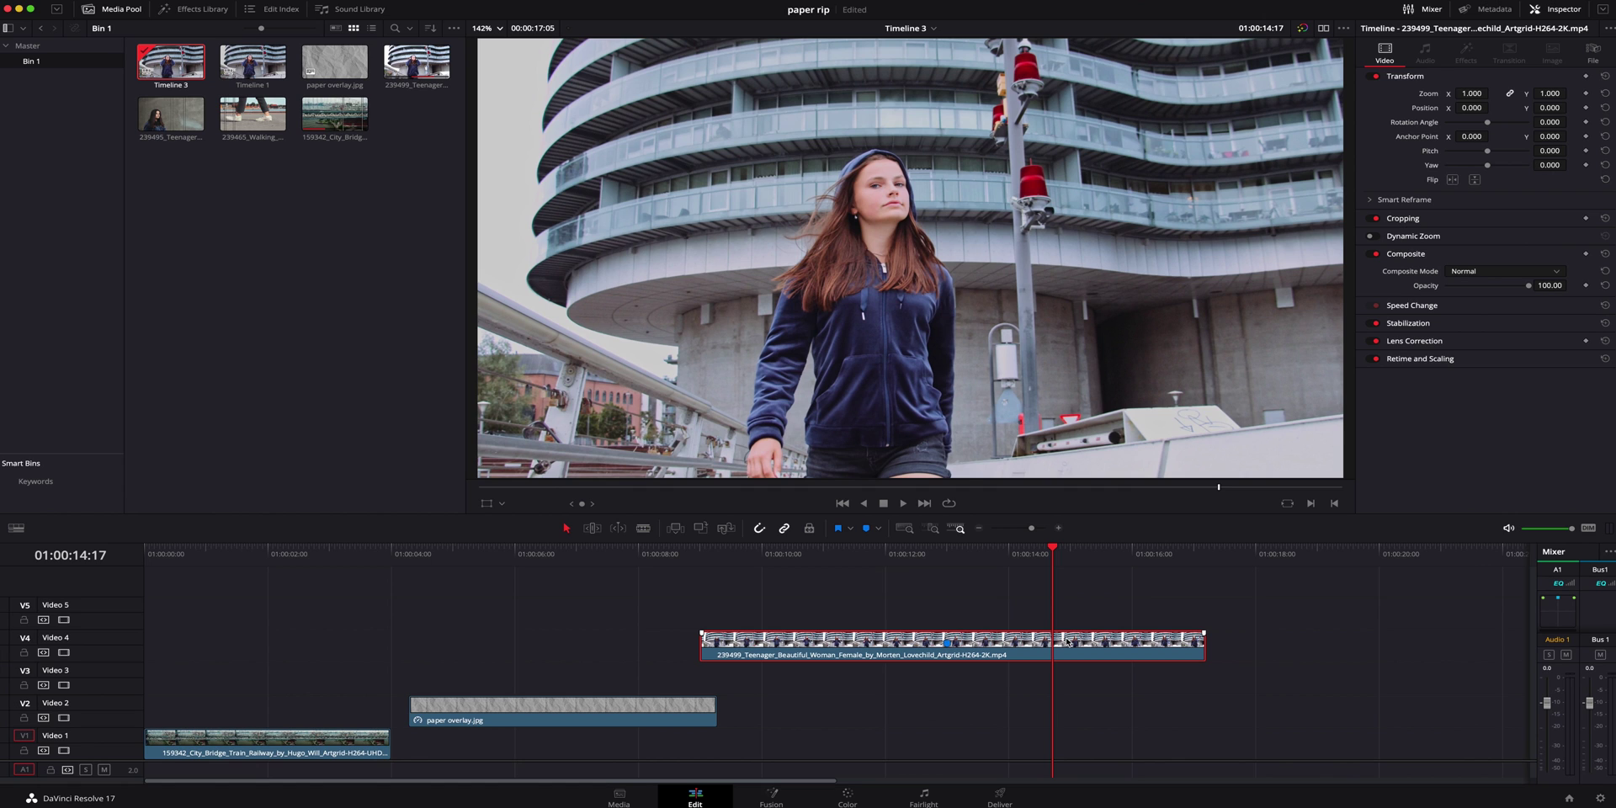
Add a timeline marker at 01:00:15:03
{"action": "mouse_move", "coordinate": [1067, 642]}
{"action": "left_click", "coordinate": [1078, 549]}
{"action": "left_click", "coordinate": [1094, 598]}
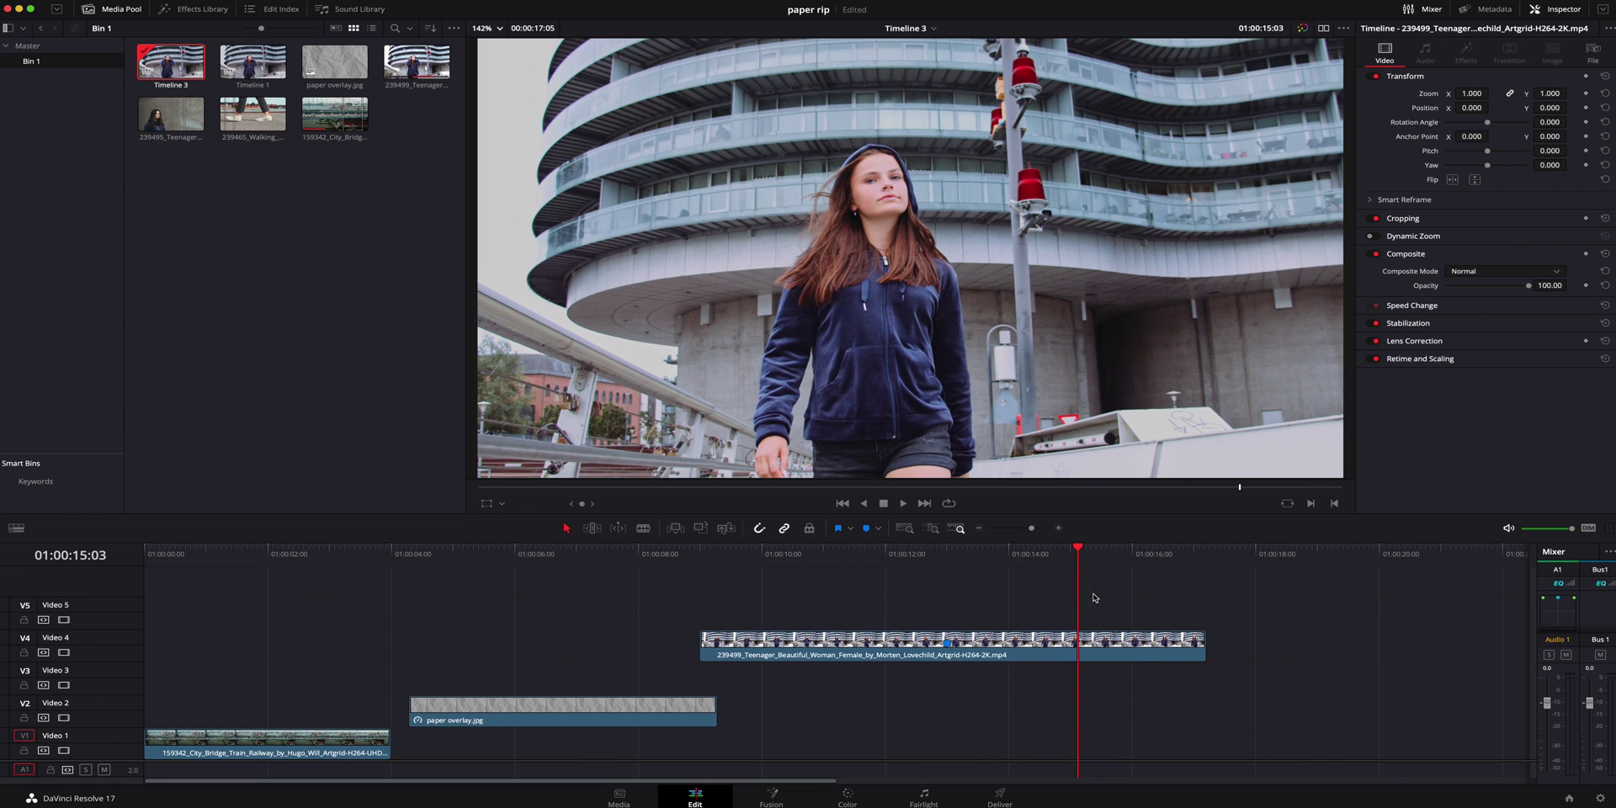
{"action": "key", "text": "m"}
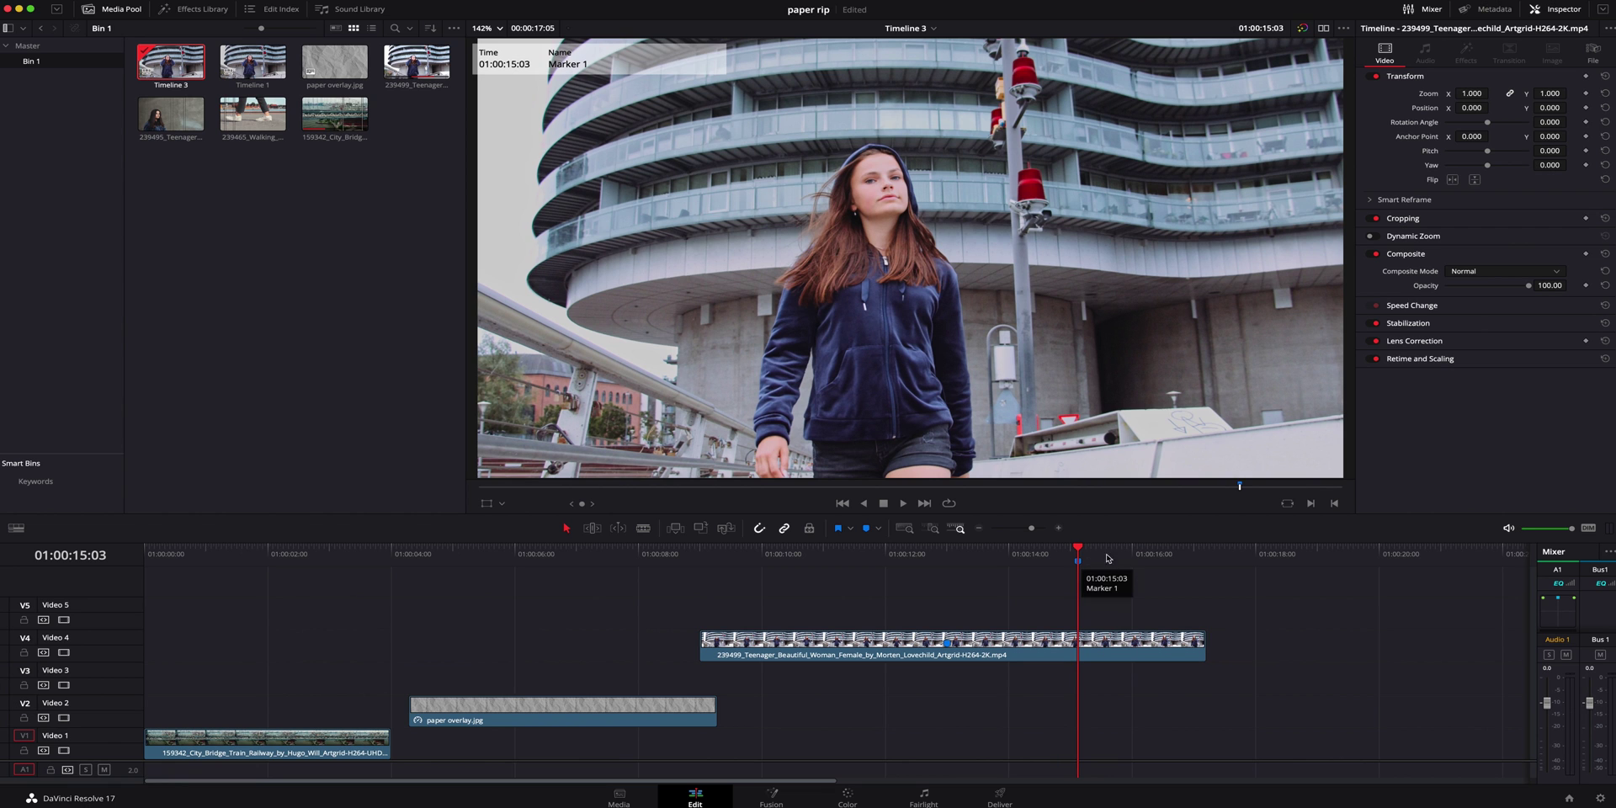
Add a retime freeze frame to the Video 4 clip at 01:00:13:00 and extend the freeze to 01:00:15:14
{"action": "left_click_drag", "start_coordinate": [1085, 558], "coordinate": [962, 566]}
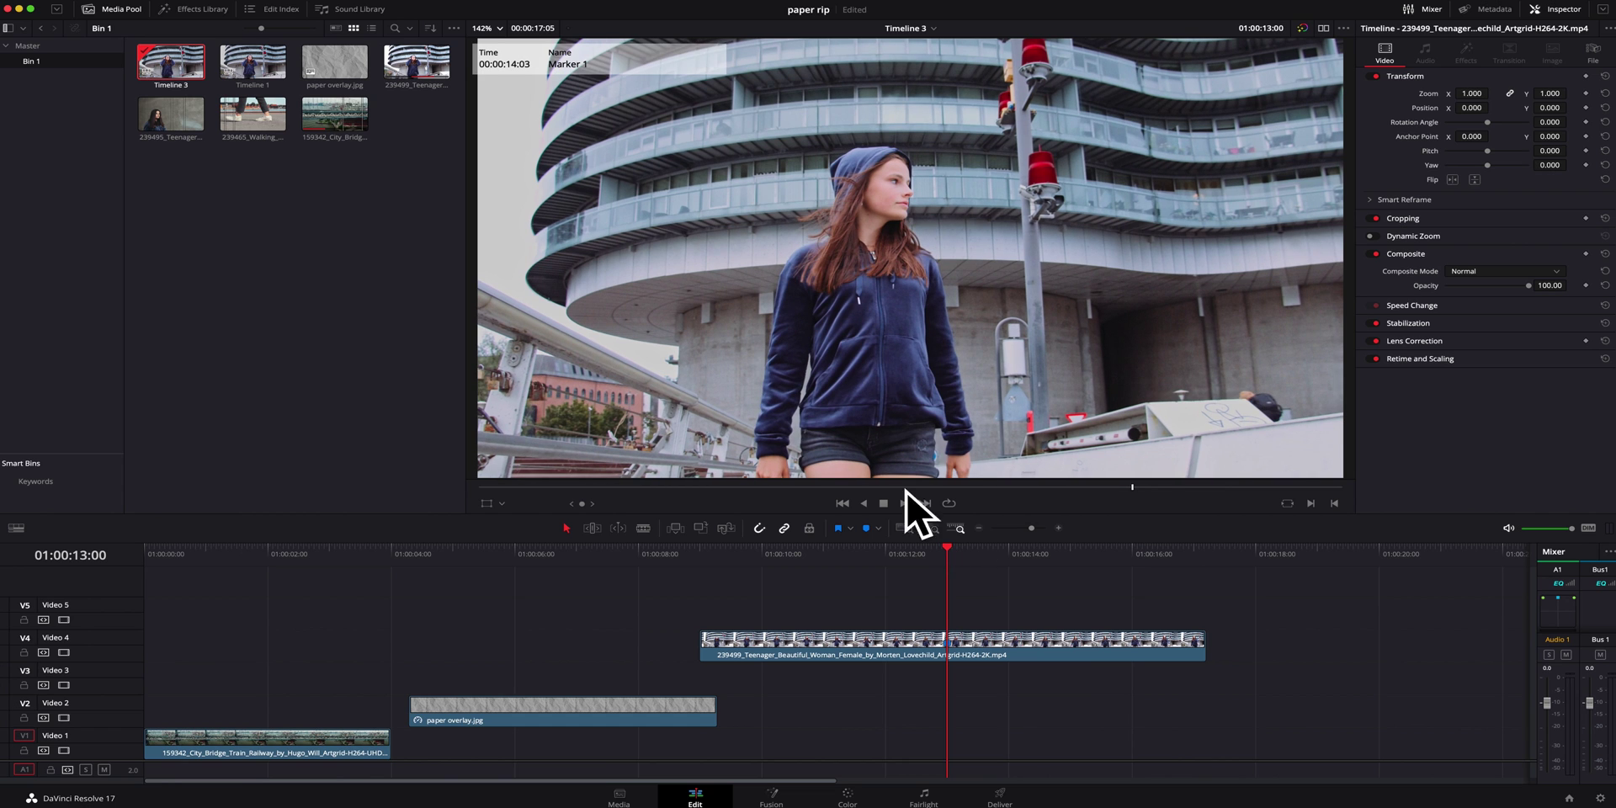
{"action": "right_click", "coordinate": [970, 645]}
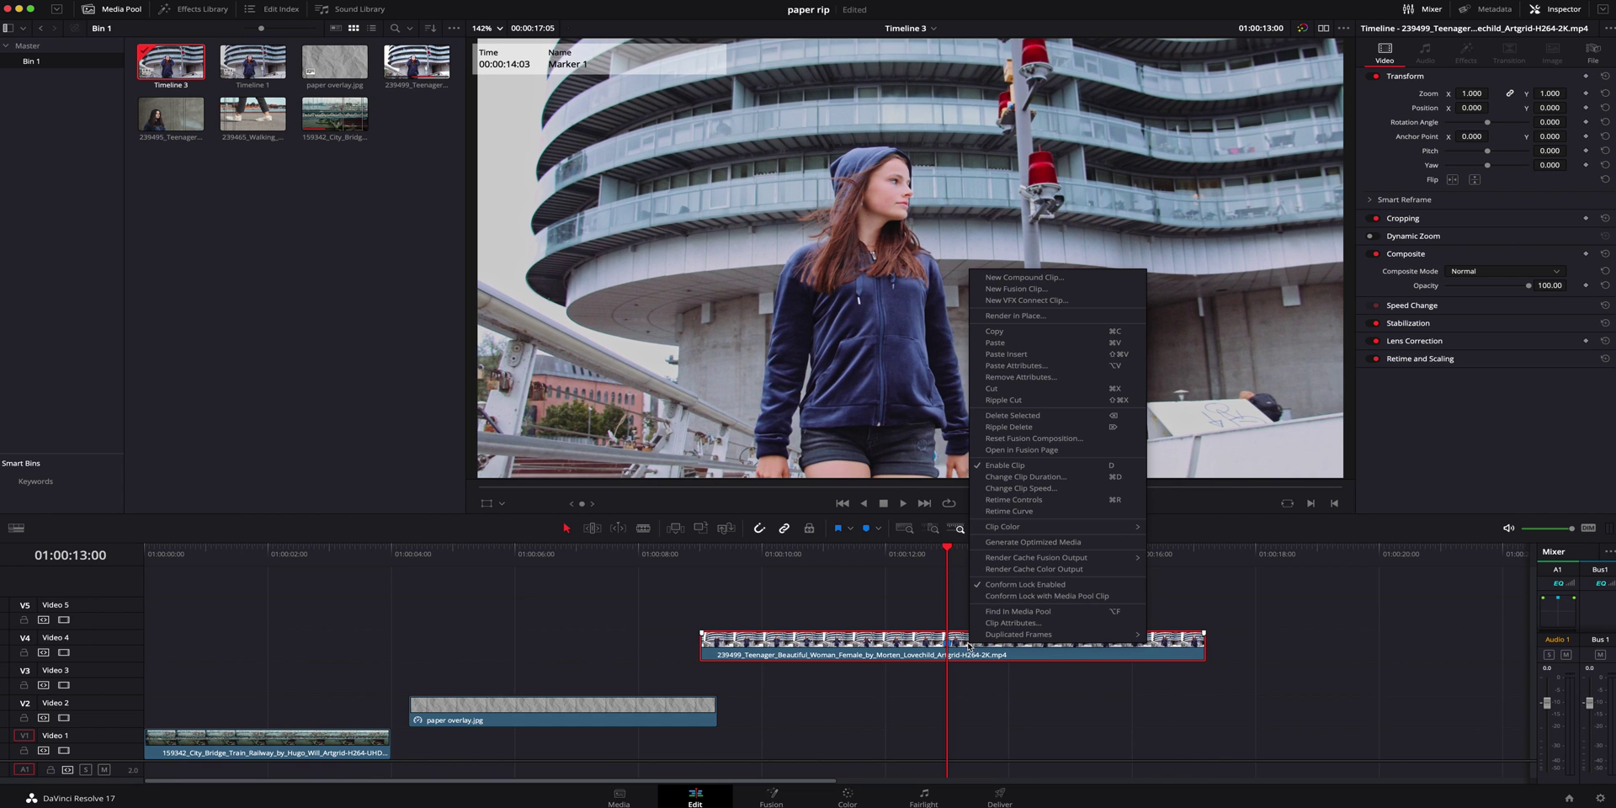
{"action": "left_click", "coordinate": [1071, 500]}
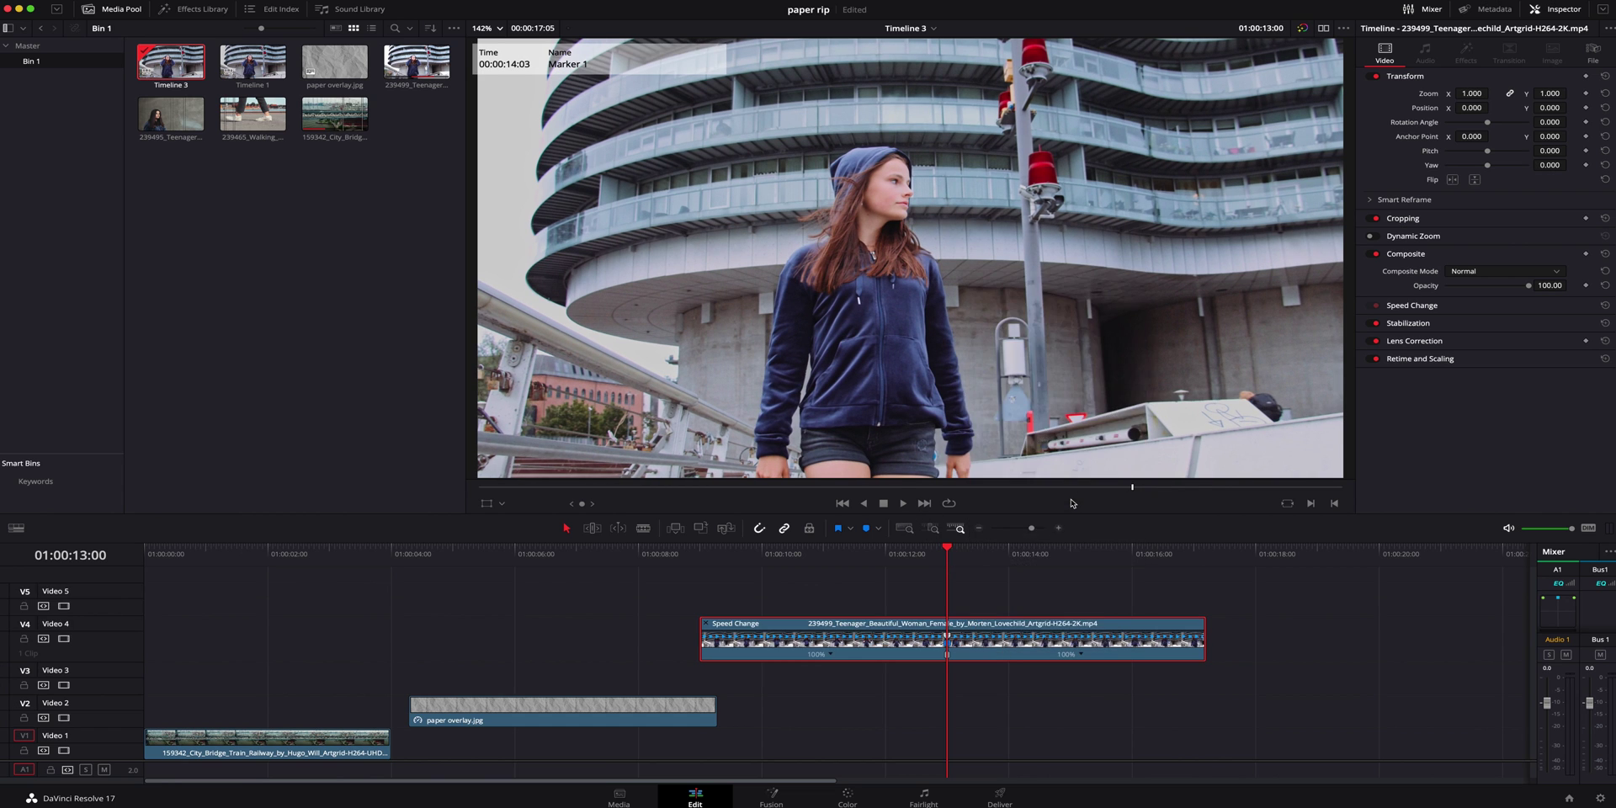
{"action": "left_click", "coordinate": [1081, 654]}
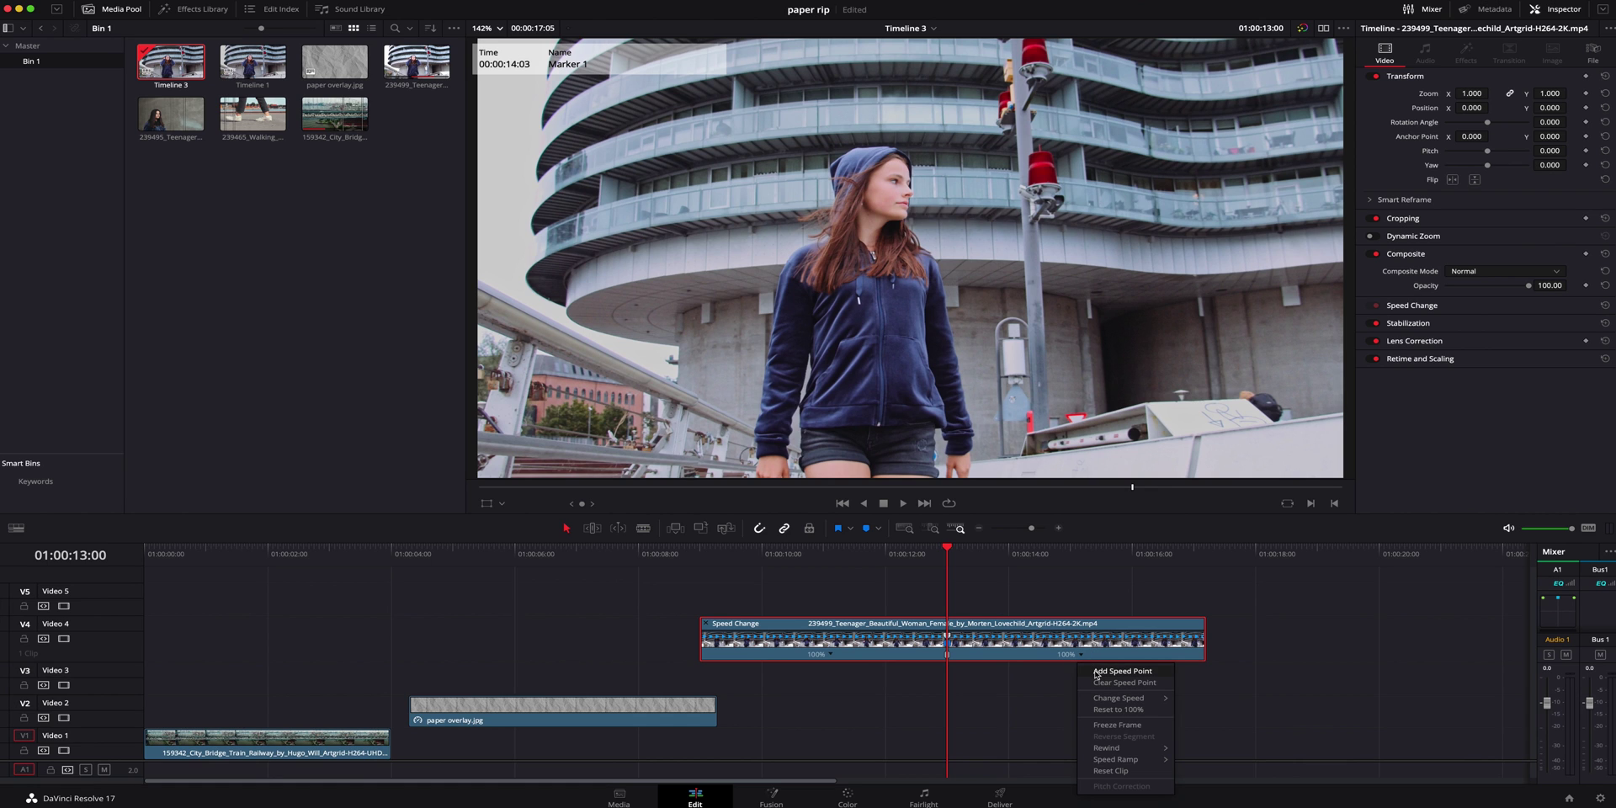
{"action": "left_click", "coordinate": [1119, 725]}
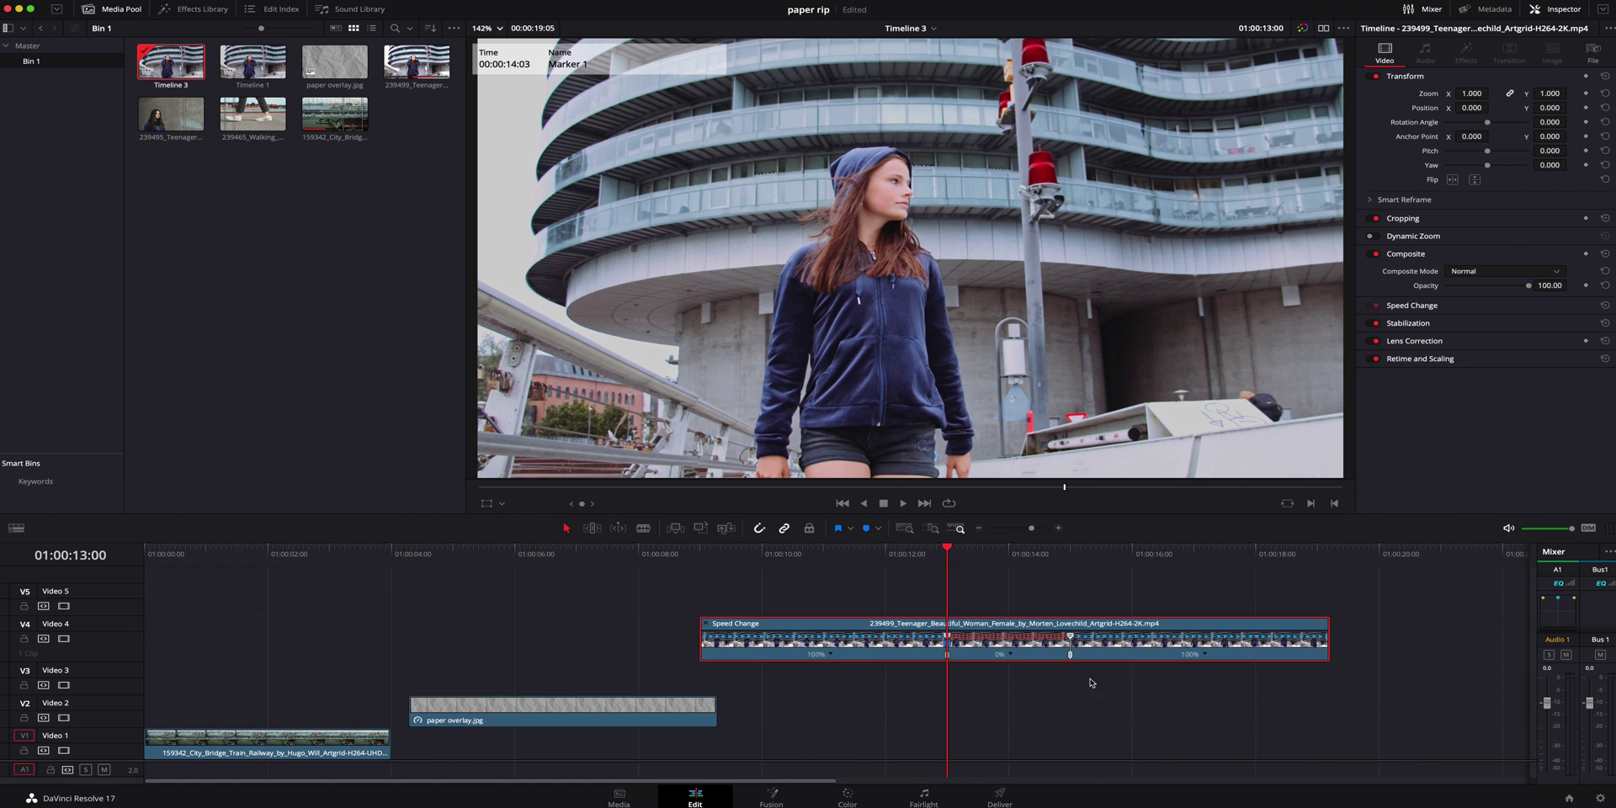
{"action": "left_click_drag", "start_coordinate": [1070, 638], "coordinate": [1105, 640]}
{"action": "left_click", "coordinate": [1107, 551]}
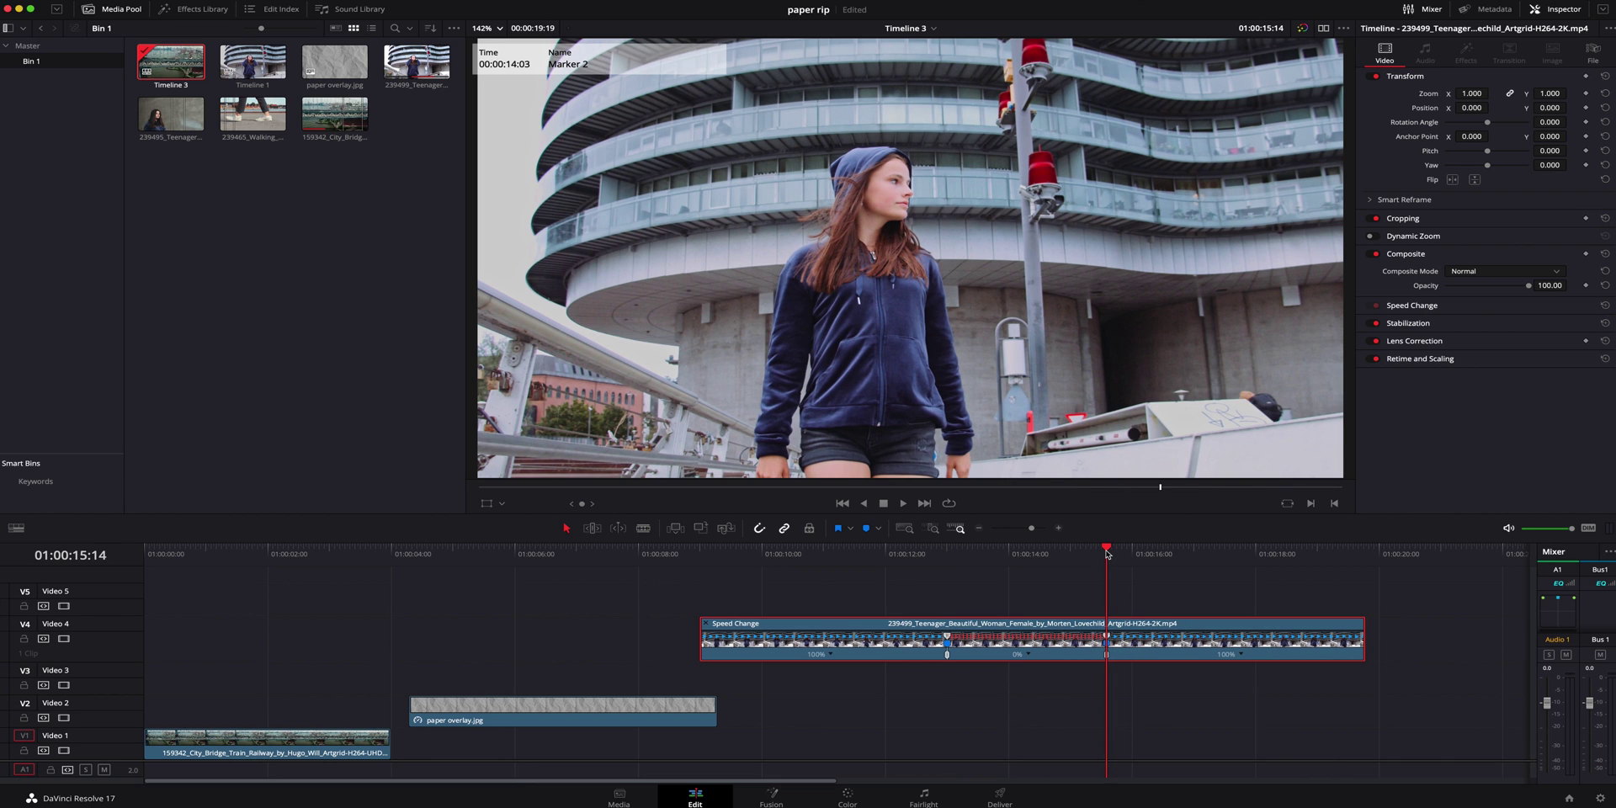
Split the Video 4 clip at both ends of the freeze, 01:00:13:00 and 01:00:15:14, and play back the cut
{"action": "left_click", "coordinate": [946, 551]}
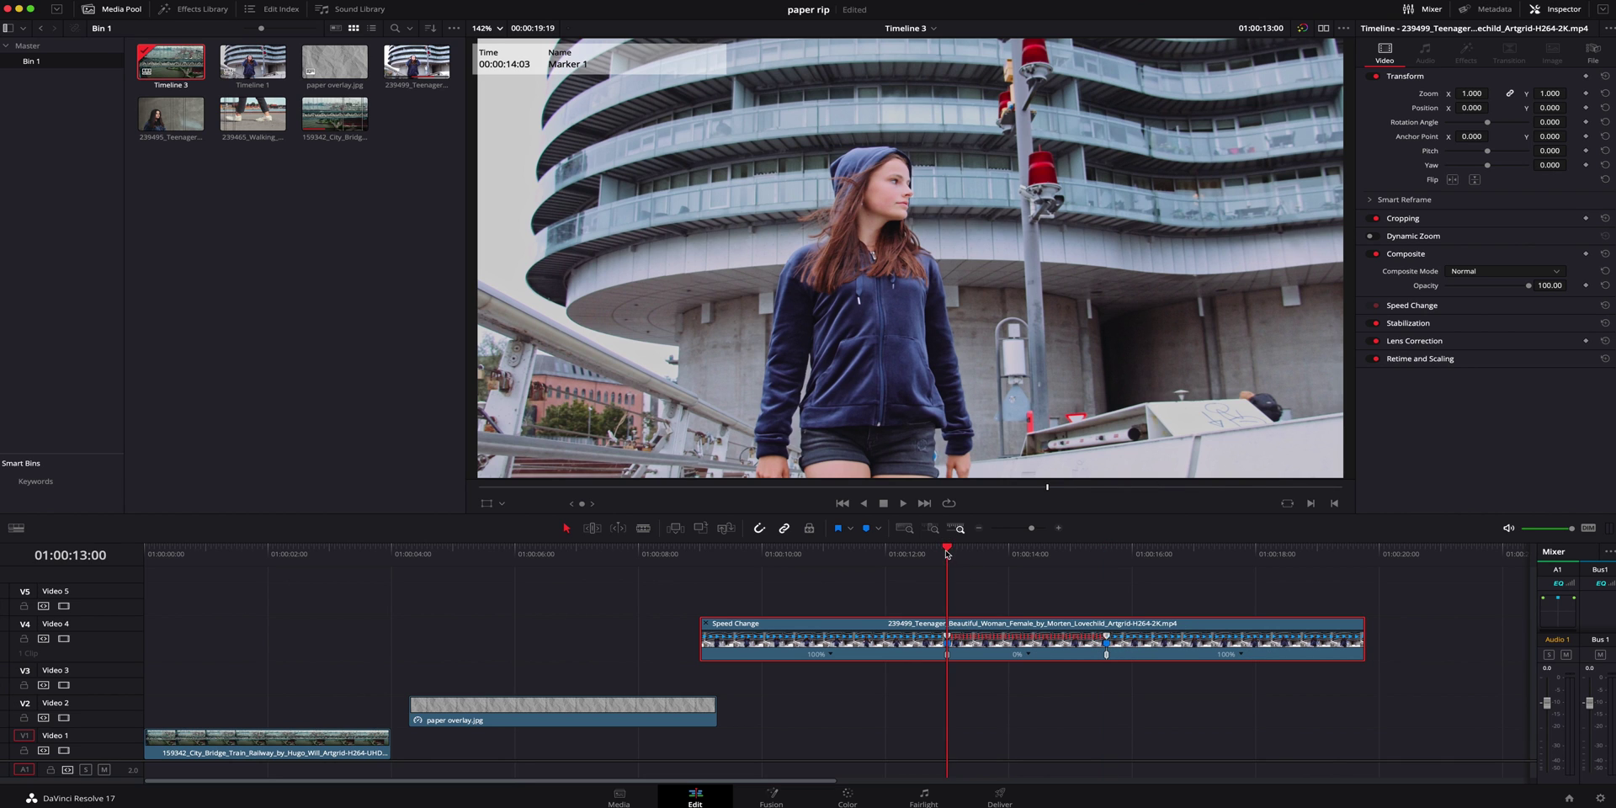
{"action": "key", "text": "ctrl+b"}
{"action": "left_click", "coordinate": [1107, 551]}
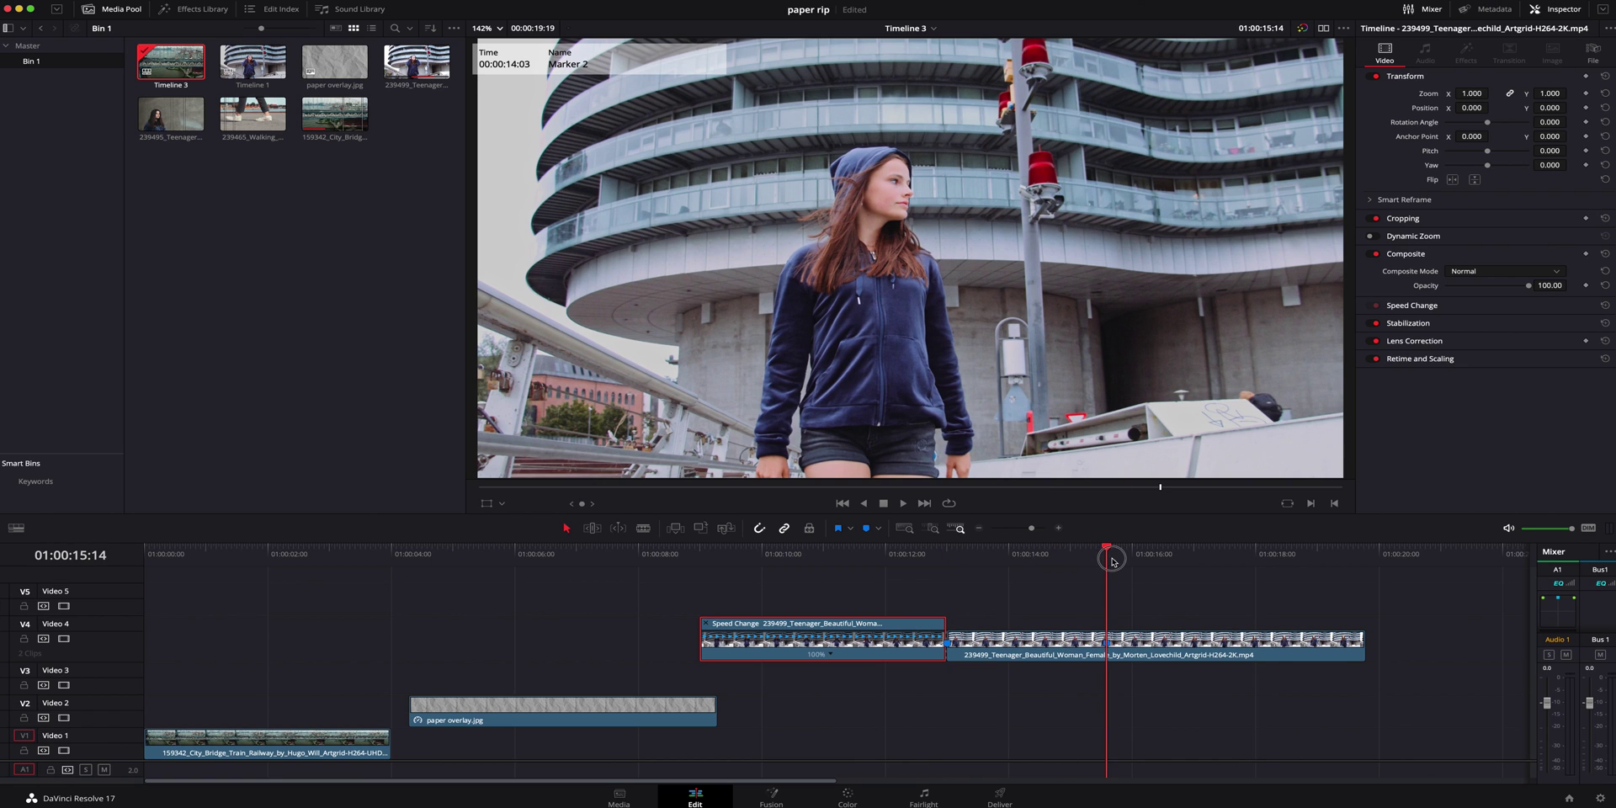
{"action": "mouse_move", "coordinate": [1023, 557]}
{"action": "left_mouse_down"}
{"action": "mouse_move", "coordinate": [939, 562]}
{"action": "mouse_move", "coordinate": [1120, 572]}
{"action": "mouse_move", "coordinate": [1107, 593]}
{"action": "left_mouse_up"}
{"action": "key", "text": "space"}
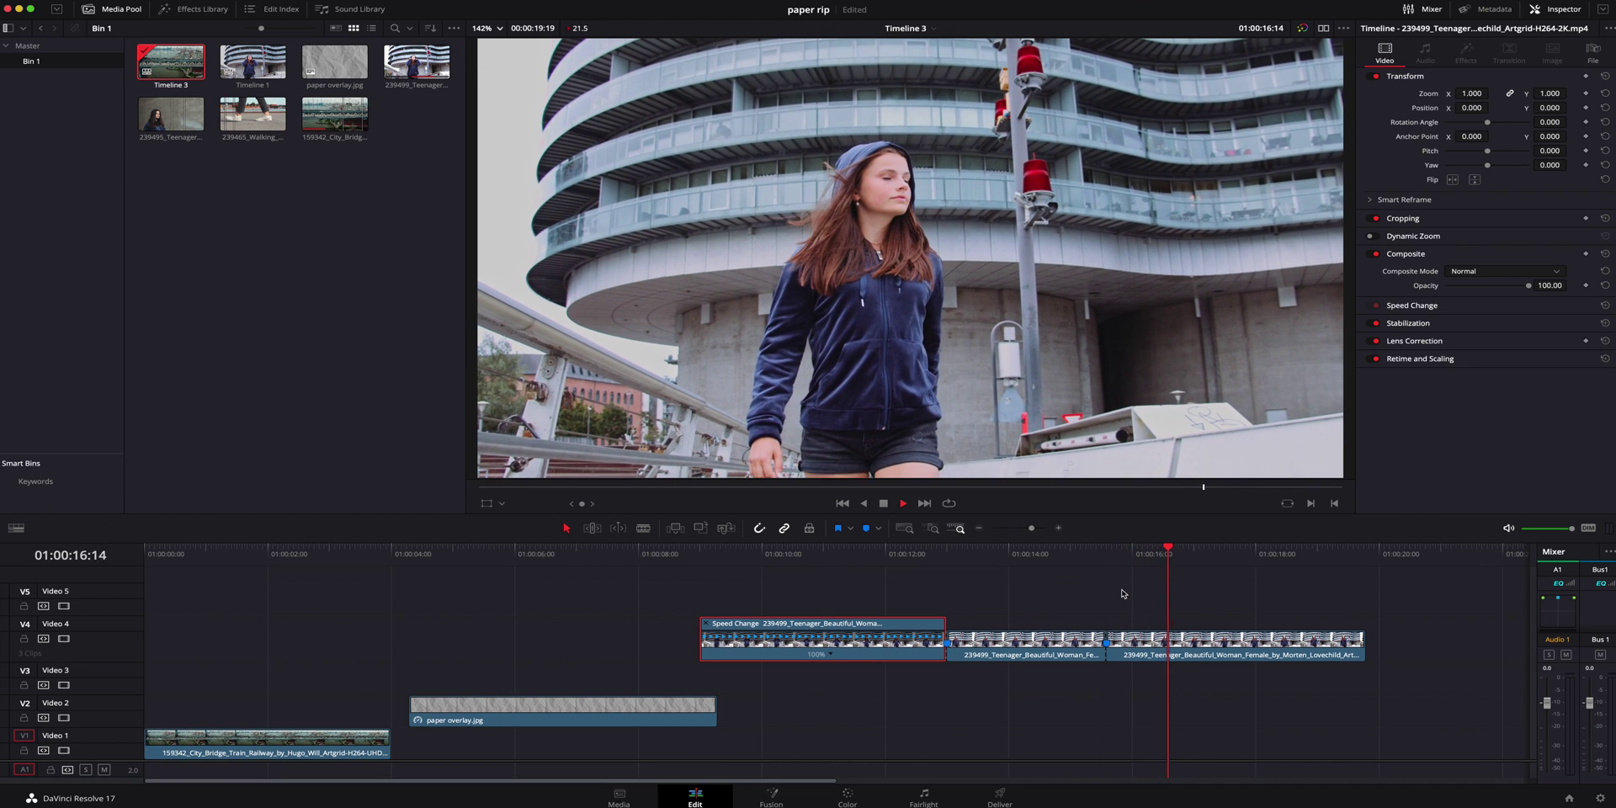
{"action": "left_click", "coordinate": [882, 558]}
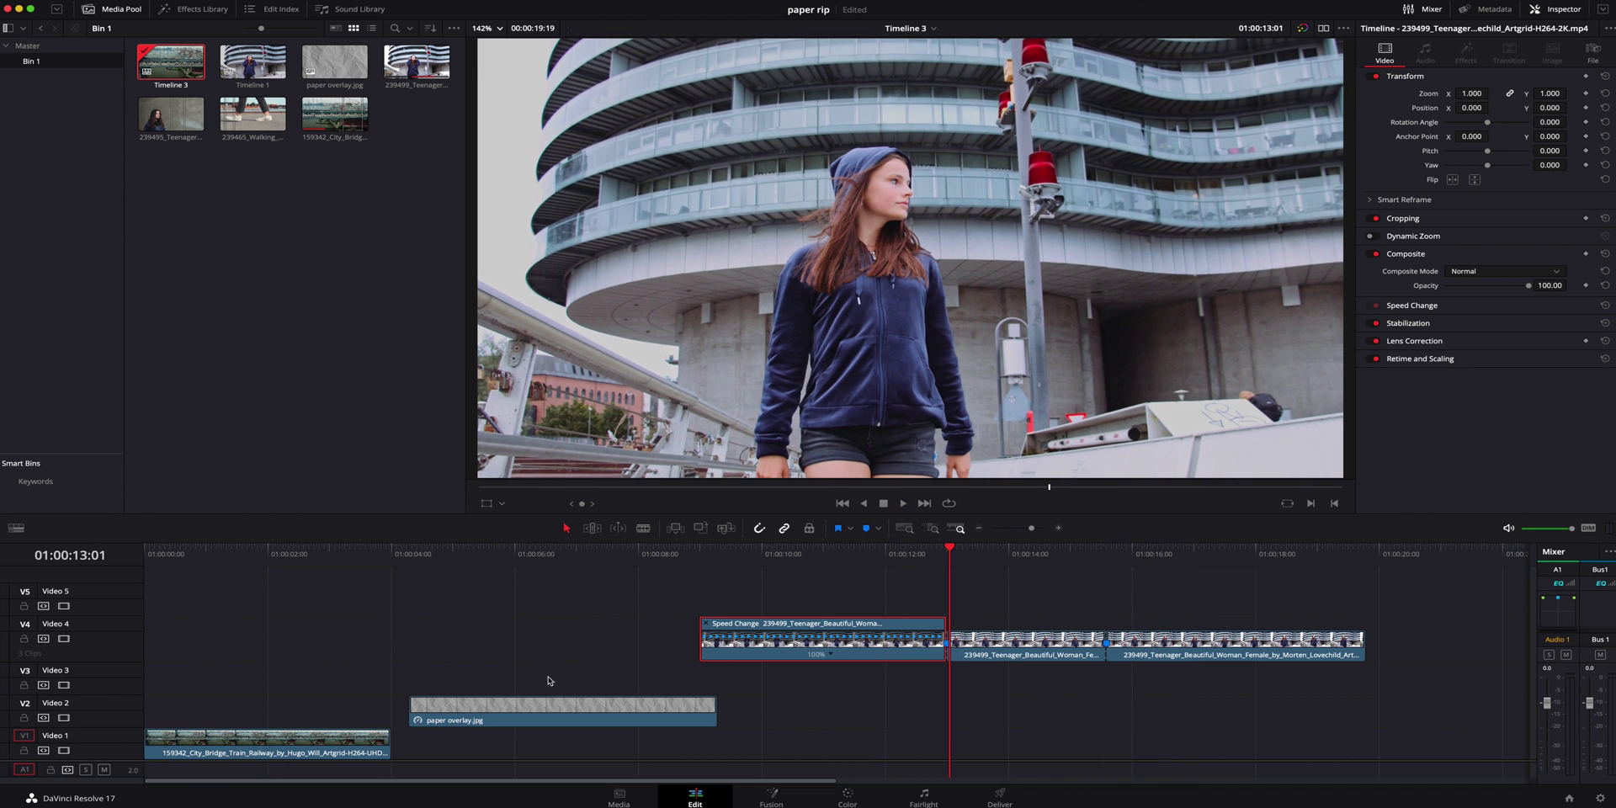
Move the paper overlay clip beyond the woman footage on Video 2 and extend the bridge clip on Video 1 to about eight seconds
{"action": "left_click_drag", "start_coordinate": [510, 712], "coordinate": [1492, 712]}
{"action": "left_click", "coordinate": [367, 556]}
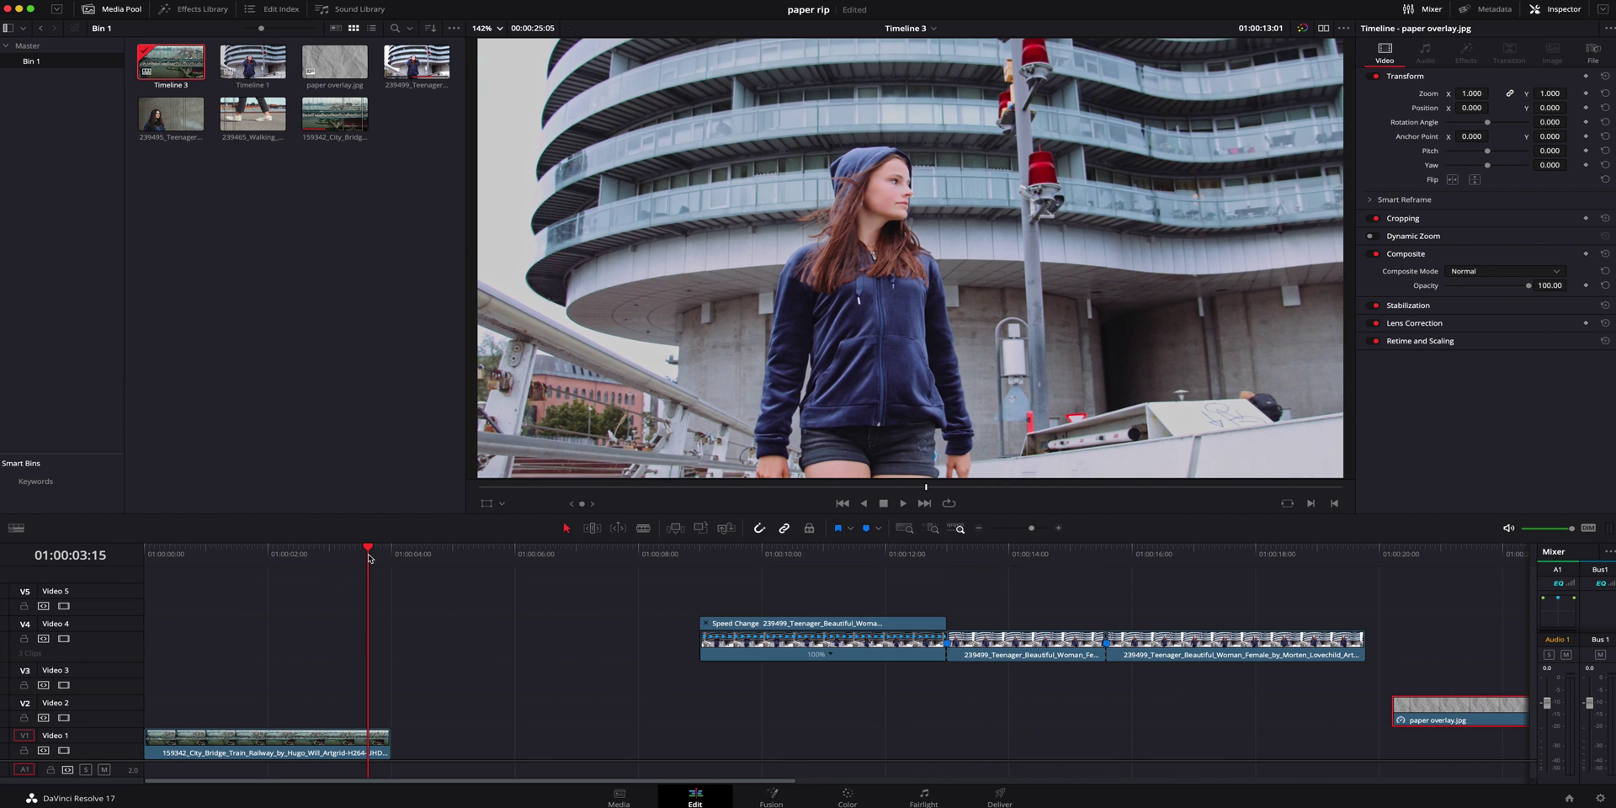
{"action": "left_click", "coordinate": [389, 557]}
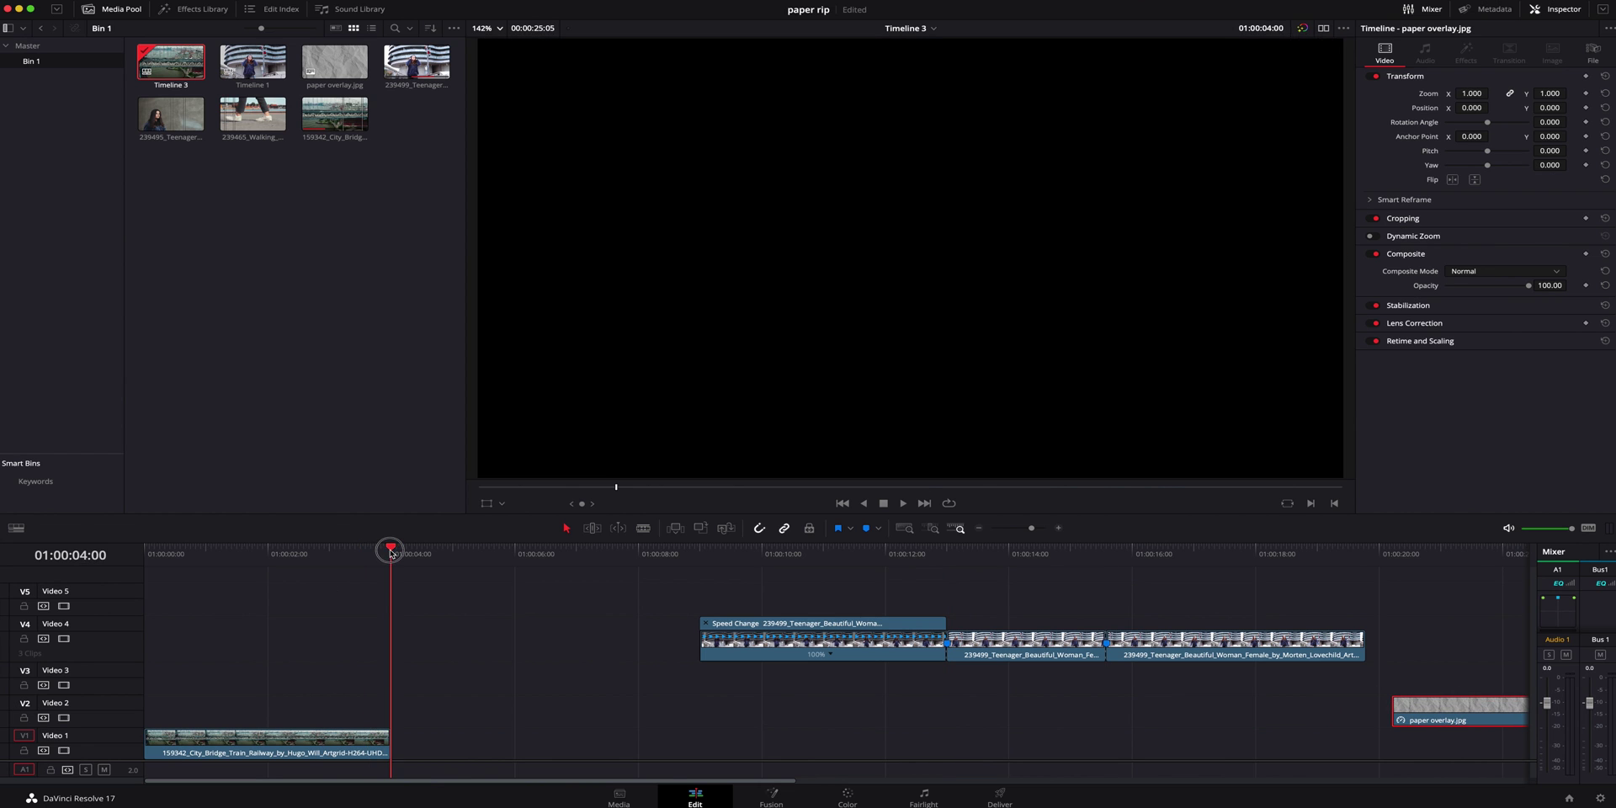
{"action": "left_click_drag", "start_coordinate": [389, 744], "coordinate": [636, 745]}
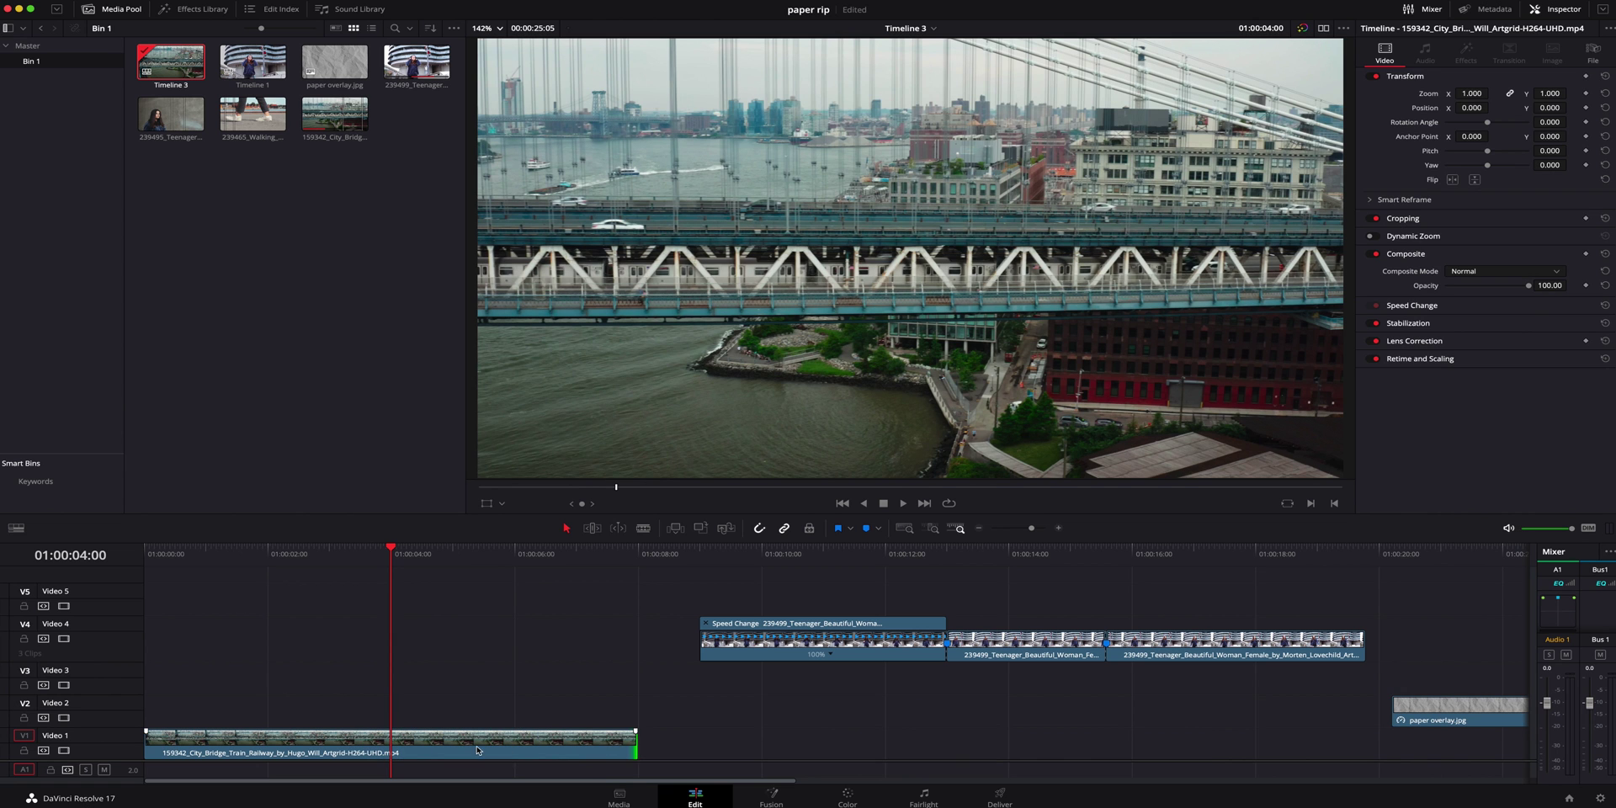
Freeze the bridge clip from 01:00:04:00 with retime controls, split it there and hide the retime controls
{"action": "right_click", "coordinate": [464, 746]}
{"action": "left_click", "coordinate": [569, 600]}
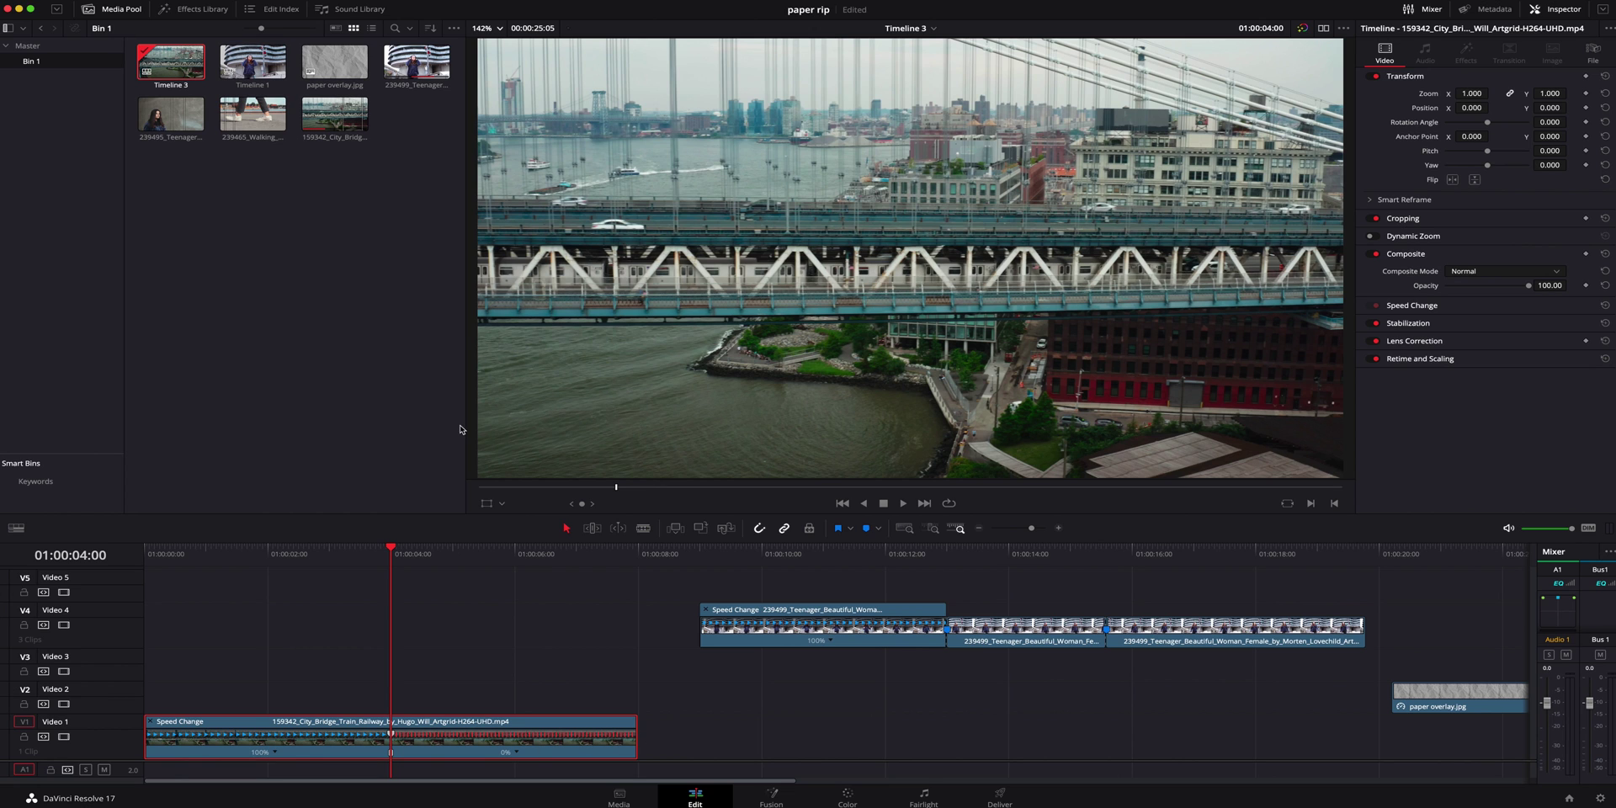
{"action": "left_click", "coordinate": [275, 752]}
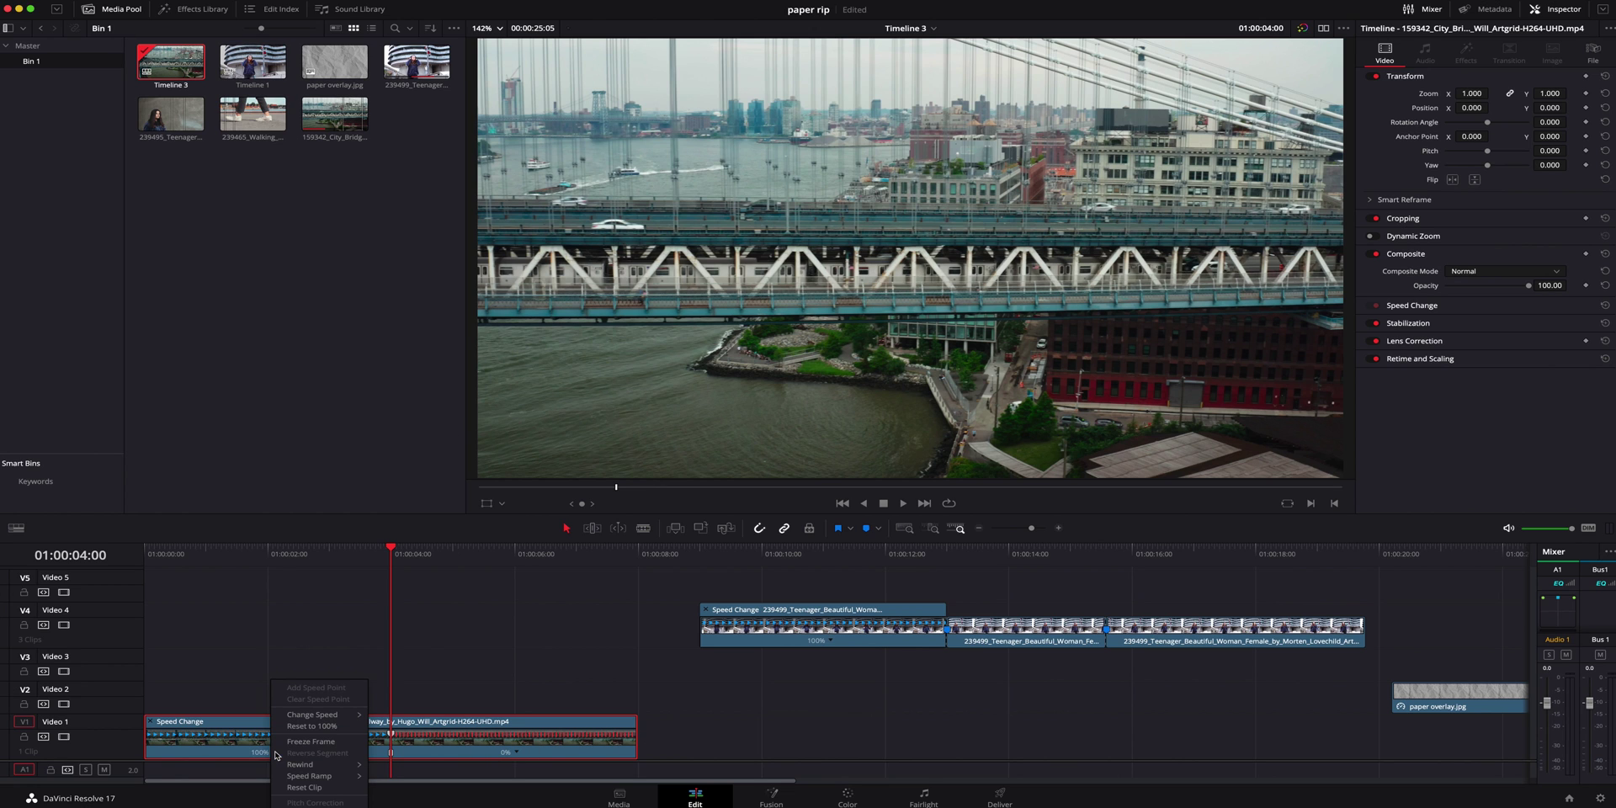
{"action": "left_click", "coordinate": [519, 680]}
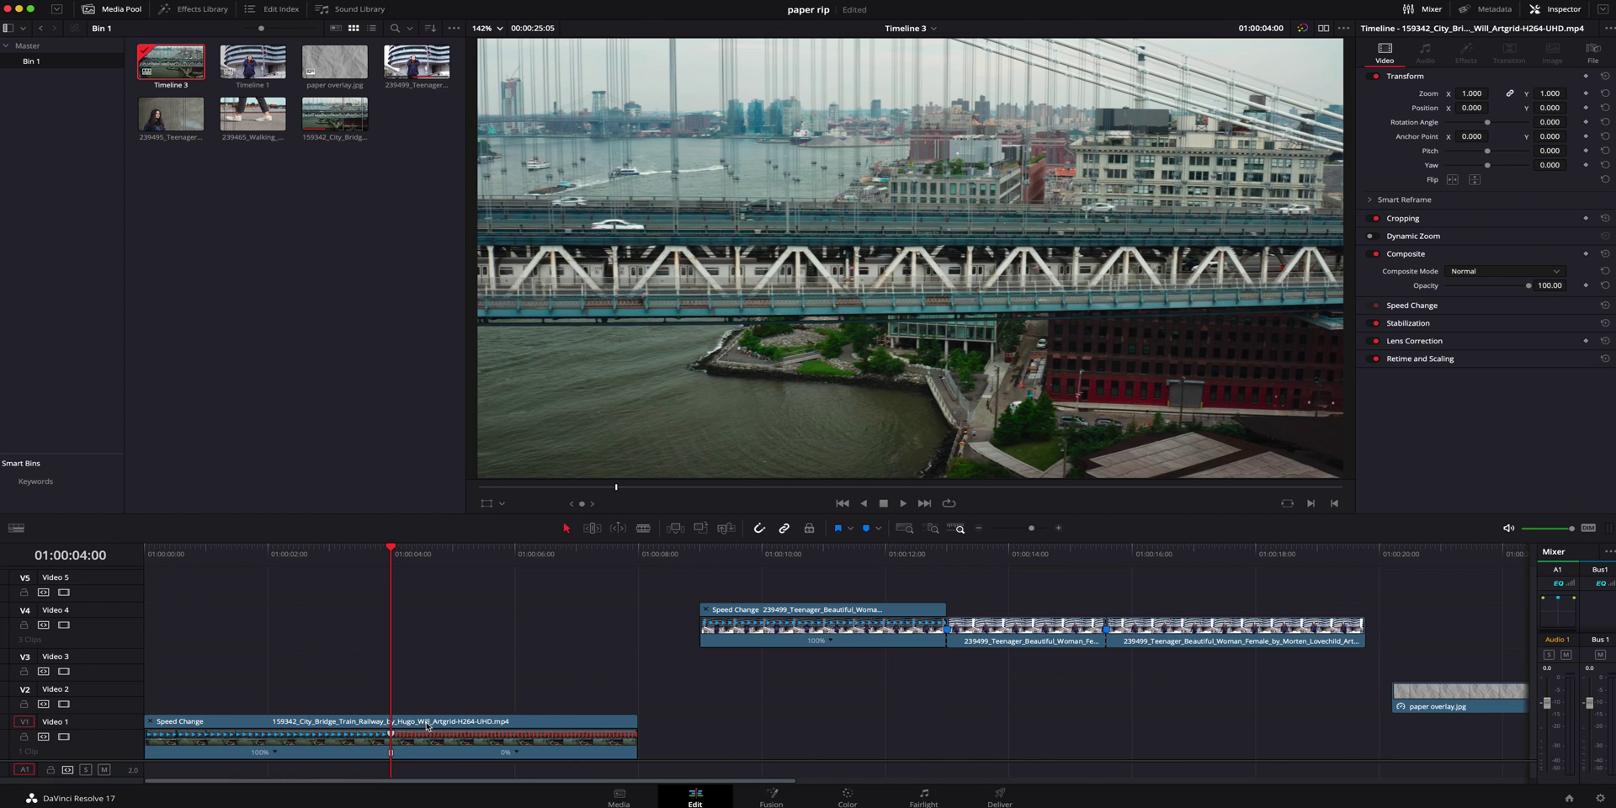
{"action": "key", "text": "super+b"}
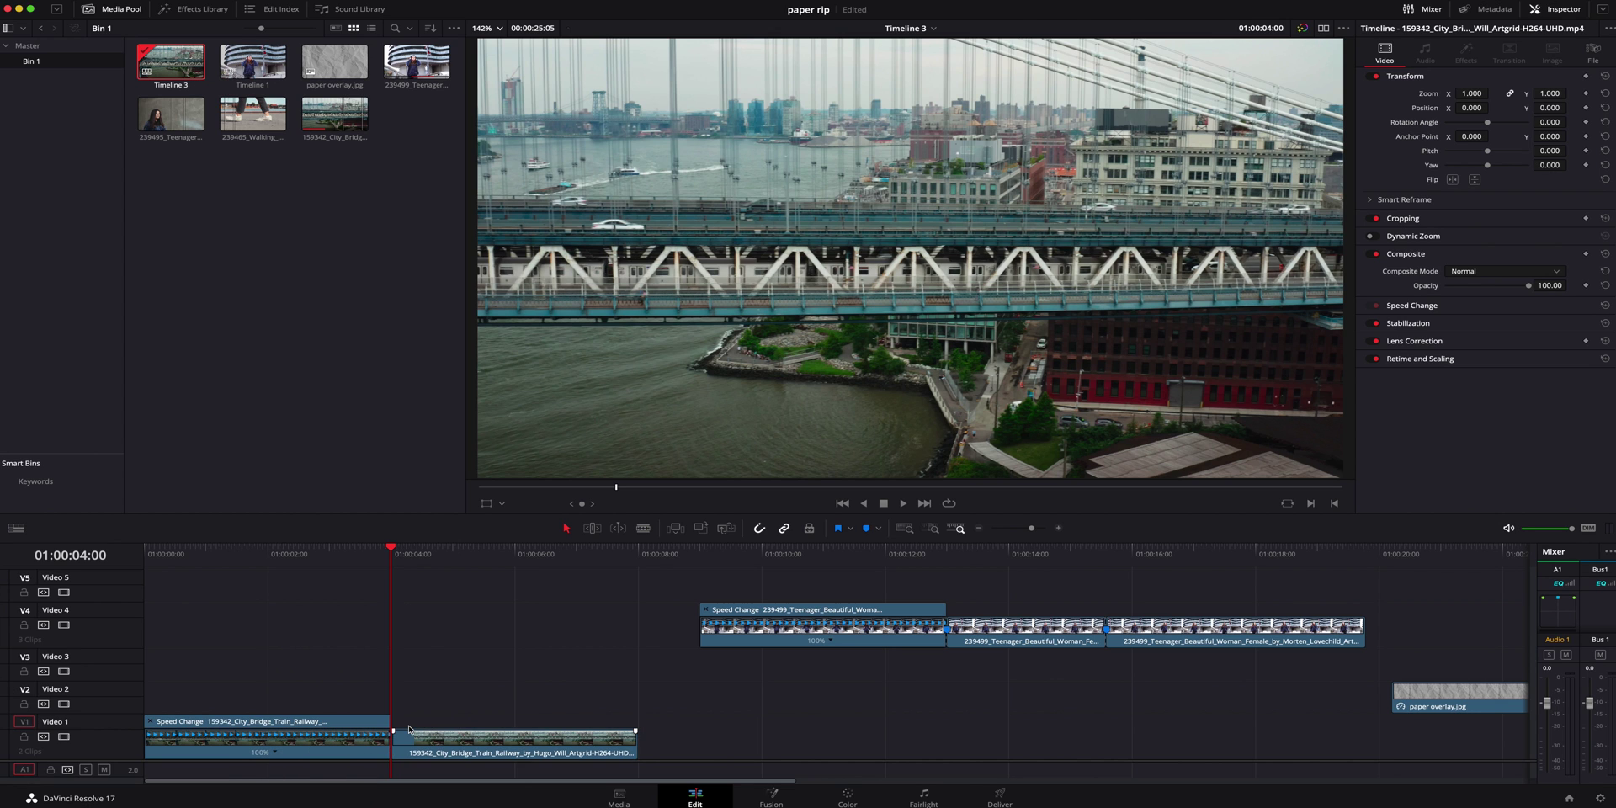
{"action": "left_click", "coordinate": [150, 721]}
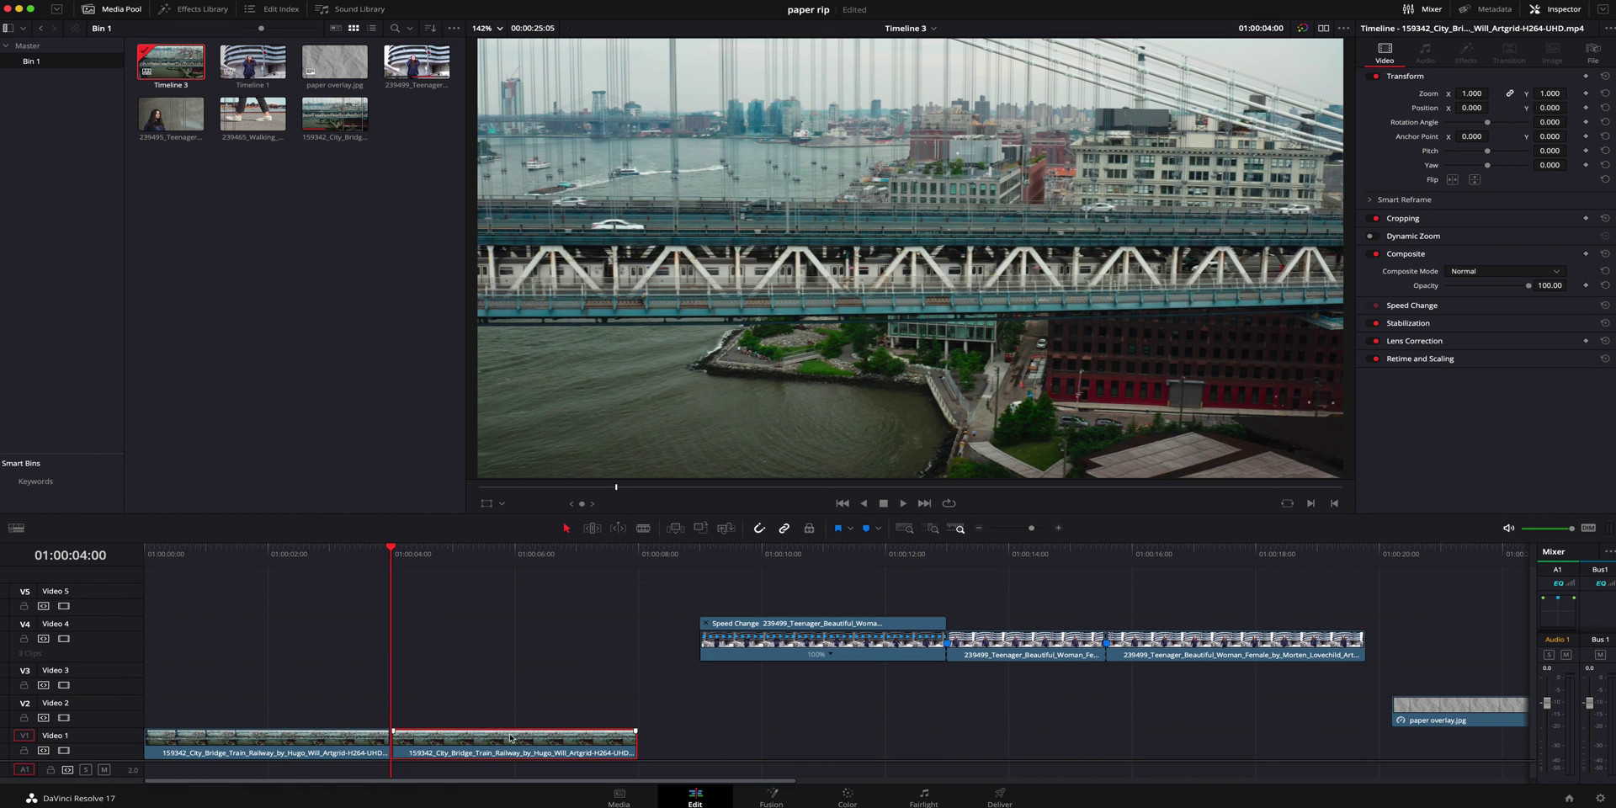
Place the paper overlay on Video 2 directly above the frozen bridge segment and trim it to the same length
{"action": "left_click", "coordinate": [1014, 556]}
{"action": "left_click_drag", "start_coordinate": [1431, 720], "coordinate": [432, 726]}
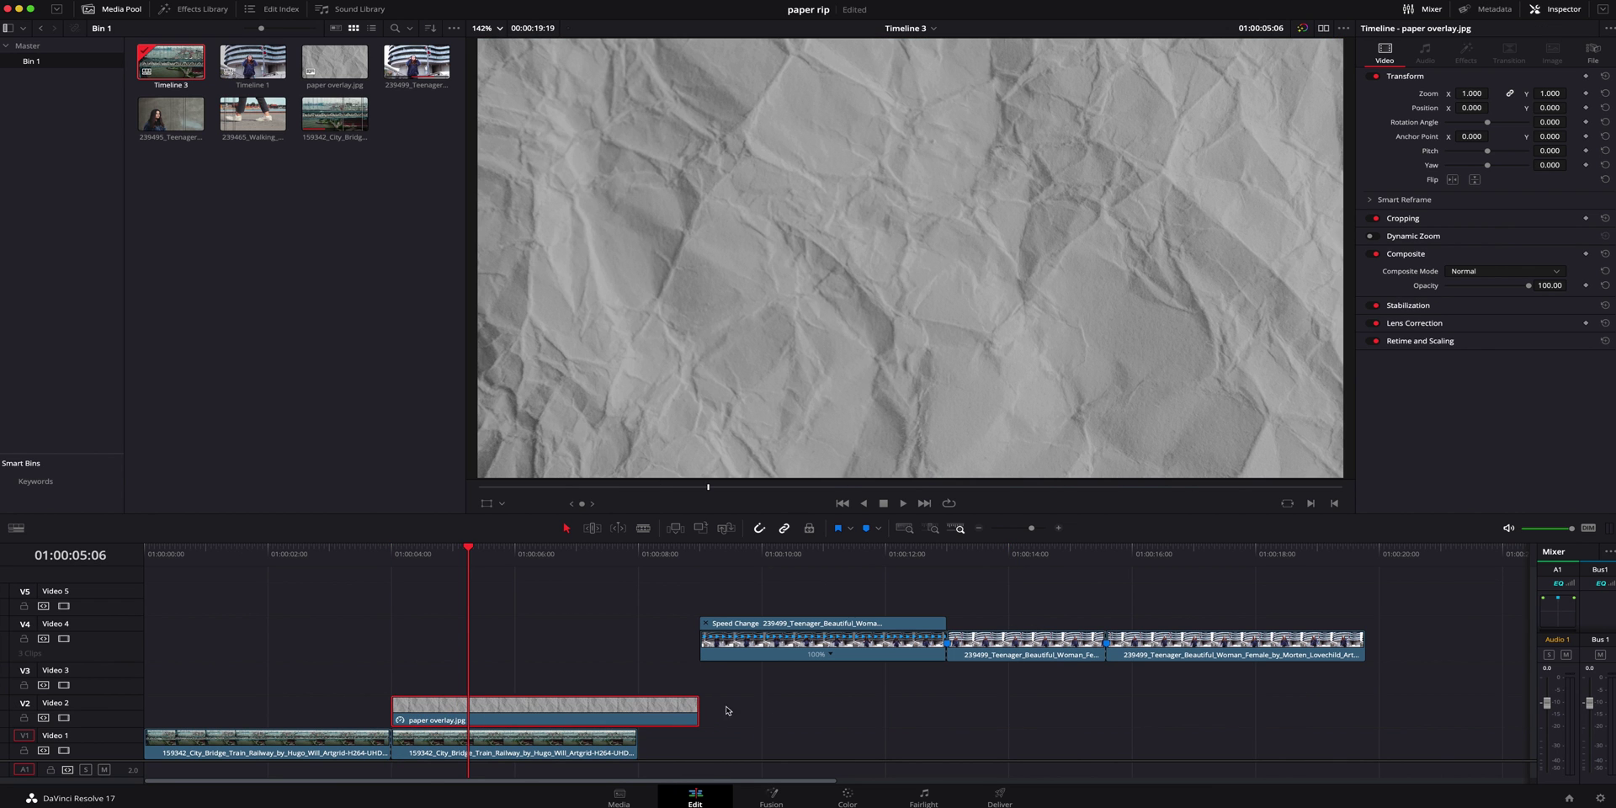
{"action": "left_click_drag", "start_coordinate": [692, 714], "coordinate": [637, 715]}
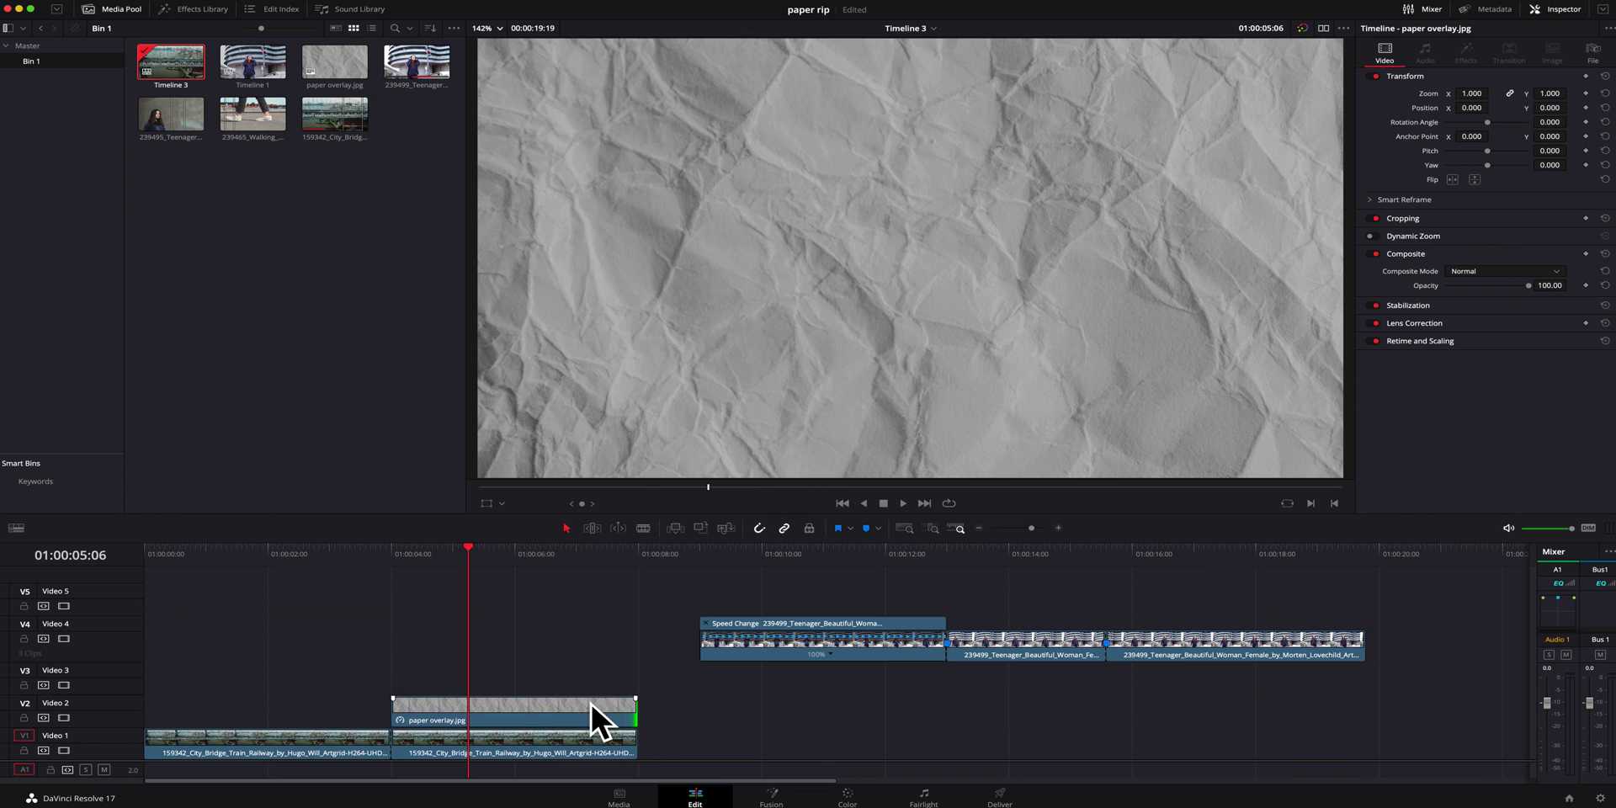
Move the three Video 4 clips to the timeline start and trim the paper overlay and frozen bridge segment to match the frozen woman clip
{"action": "mouse_move", "coordinate": [857, 587]}
{"action": "left_mouse_down"}
{"action": "mouse_move", "coordinate": [1157, 665]}
{"action": "mouse_move", "coordinate": [578, 648]}
{"action": "left_mouse_up"}
{"action": "left_click", "coordinate": [428, 651]}
{"action": "key", "text": "Up"}
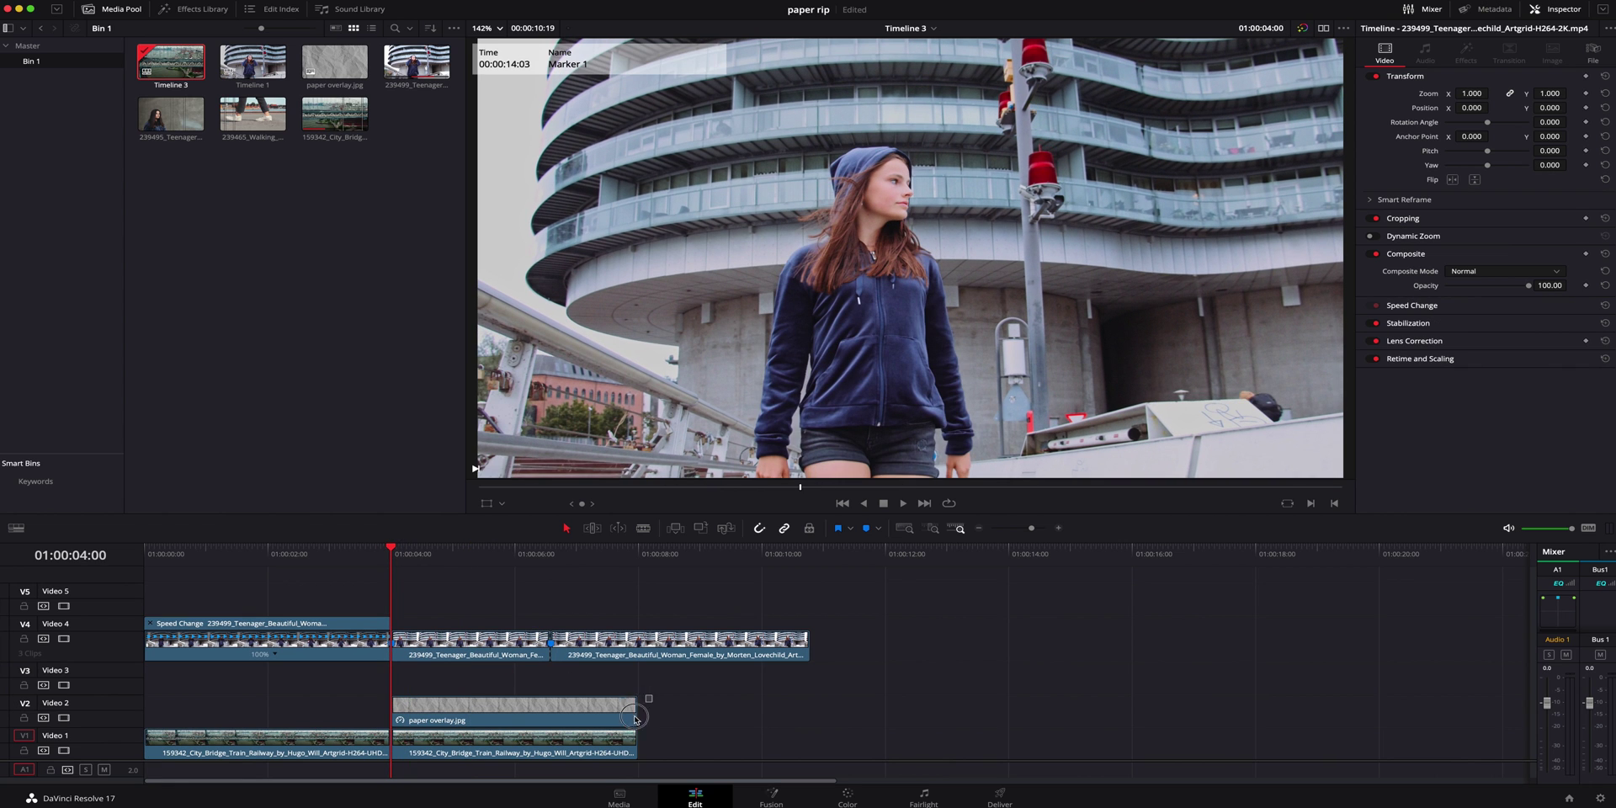
{"action": "left_click_drag", "start_coordinate": [637, 712], "coordinate": [548, 712]}
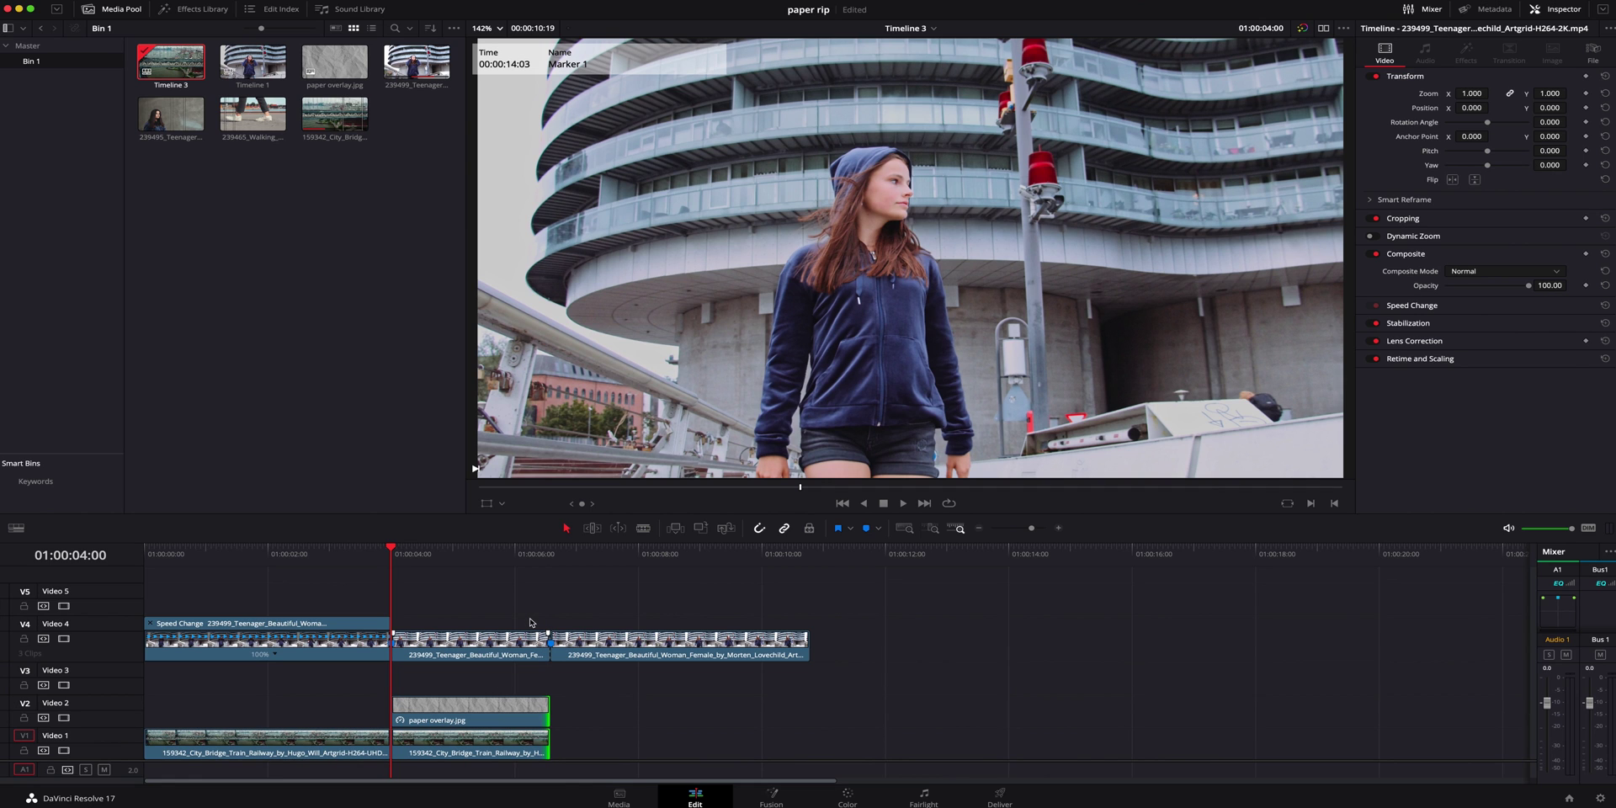
Convert the frozen woman segment on Video 4 into a Fusion clip and open it on the Fusion page
{"action": "right_click", "coordinate": [504, 649]}
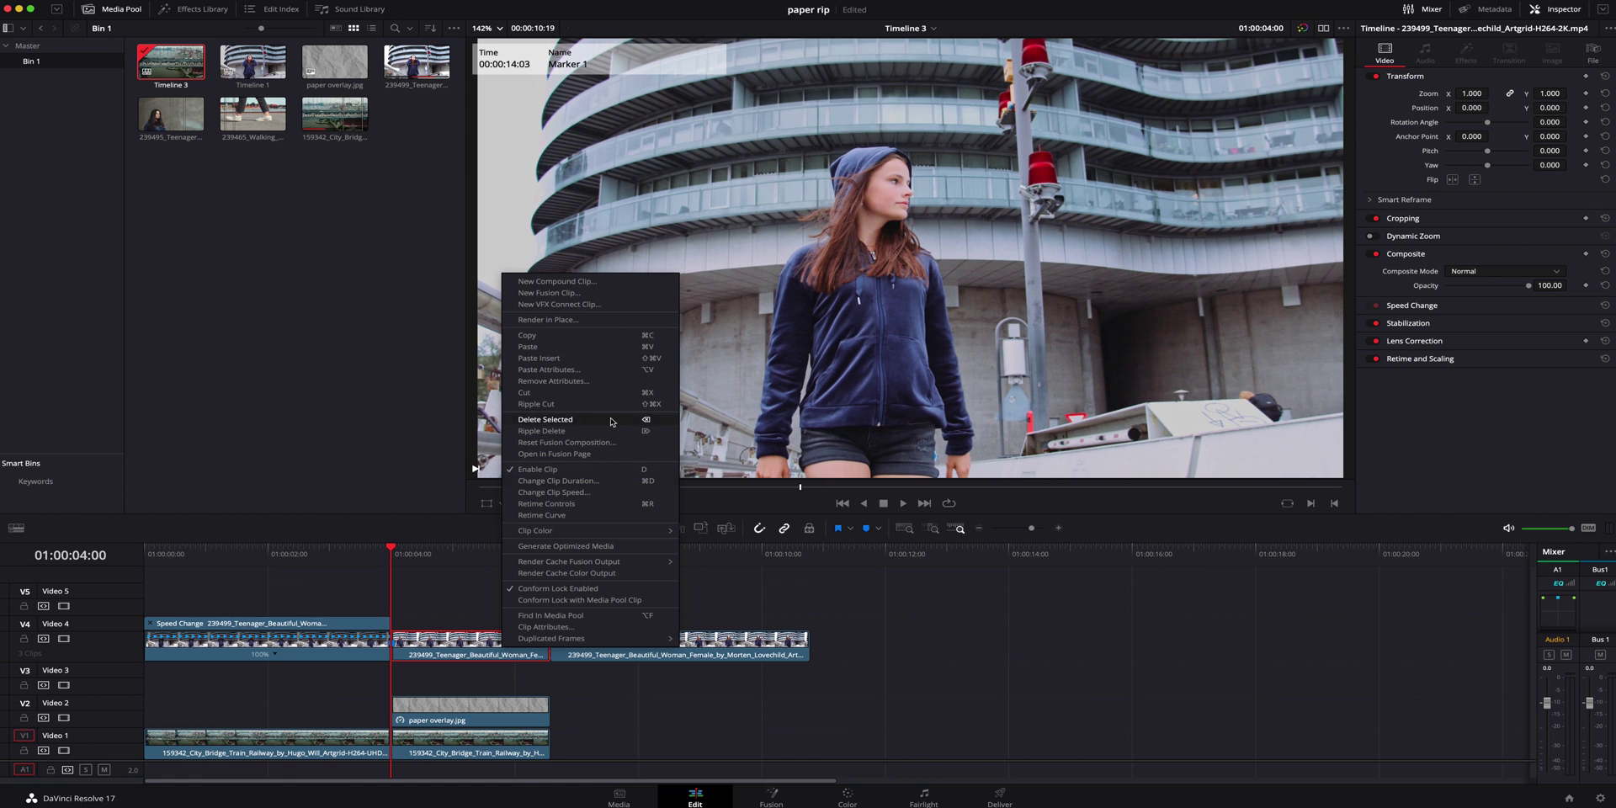
{"action": "left_click", "coordinate": [567, 293]}
{"action": "left_click", "coordinate": [480, 557]}
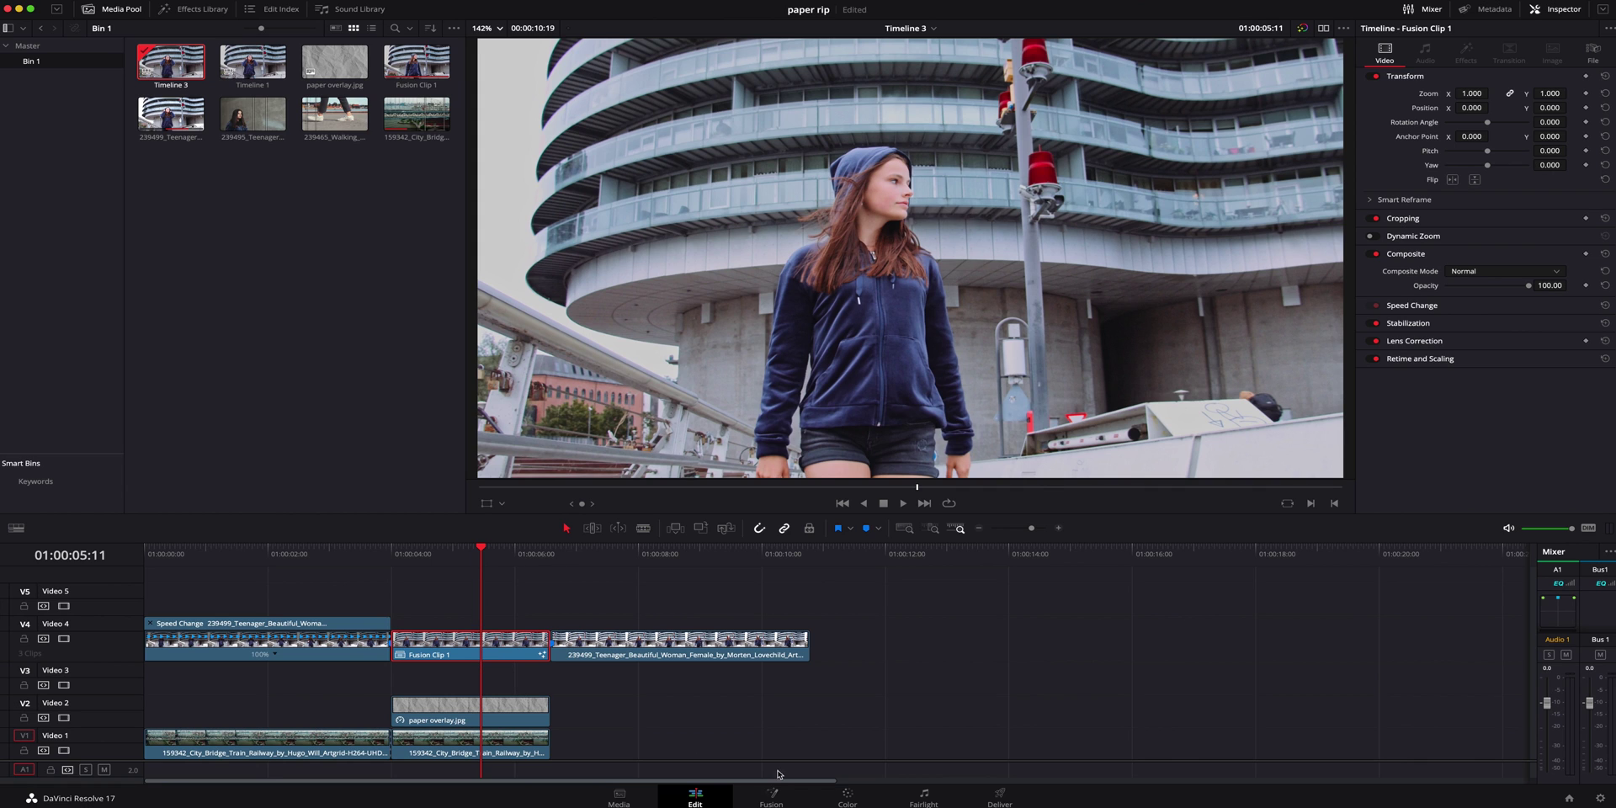
{"action": "left_click", "coordinate": [772, 795]}
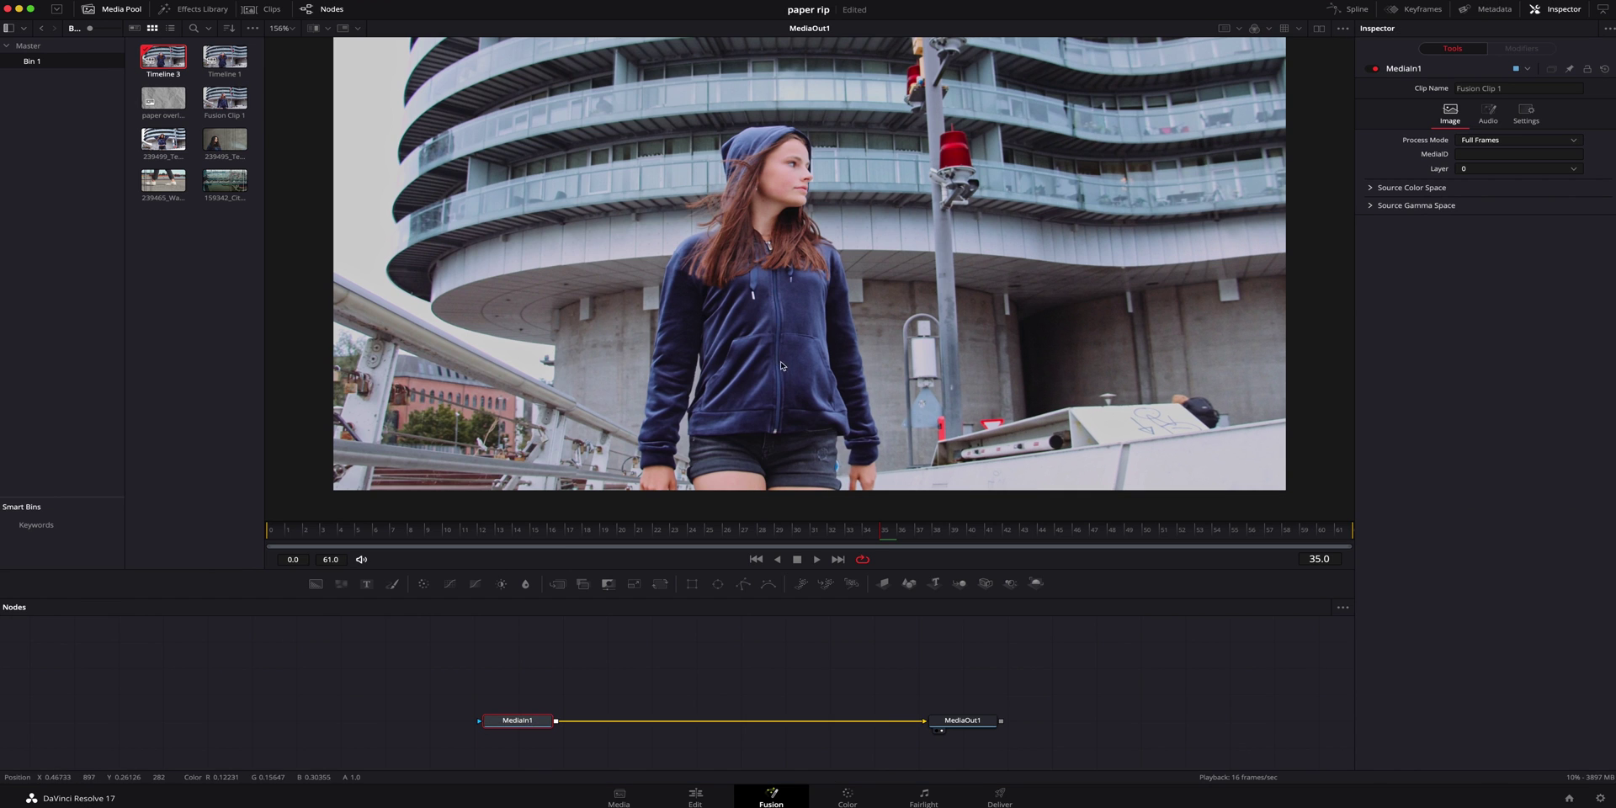
Add a Polygon mask to the MediaIn1 node, place it above the node and invert the mask
{"action": "left_click", "coordinate": [743, 583]}
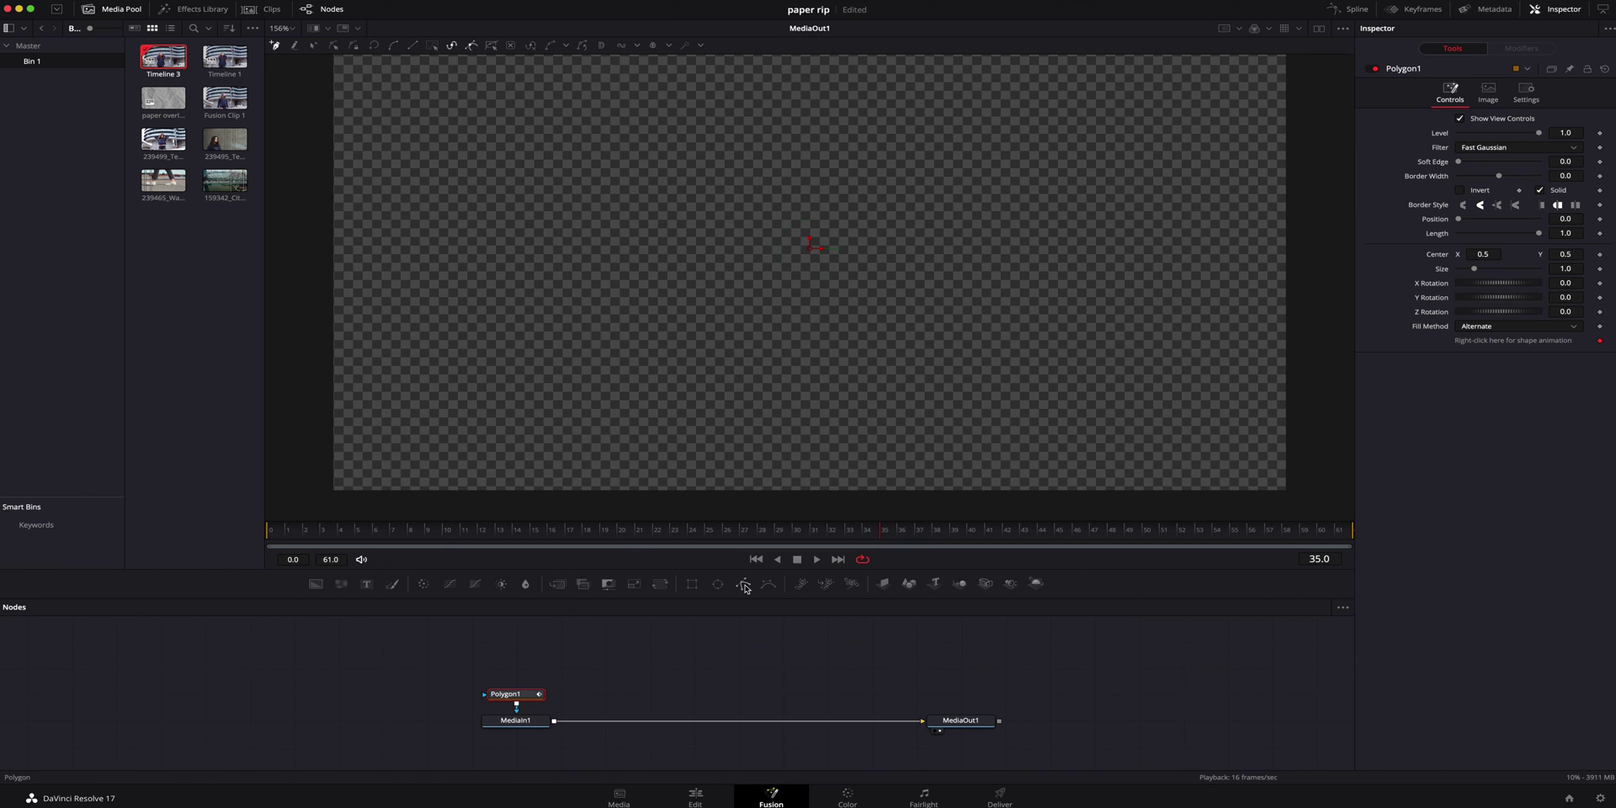
{"action": "left_click_drag", "start_coordinate": [530, 695], "coordinate": [528, 676]}
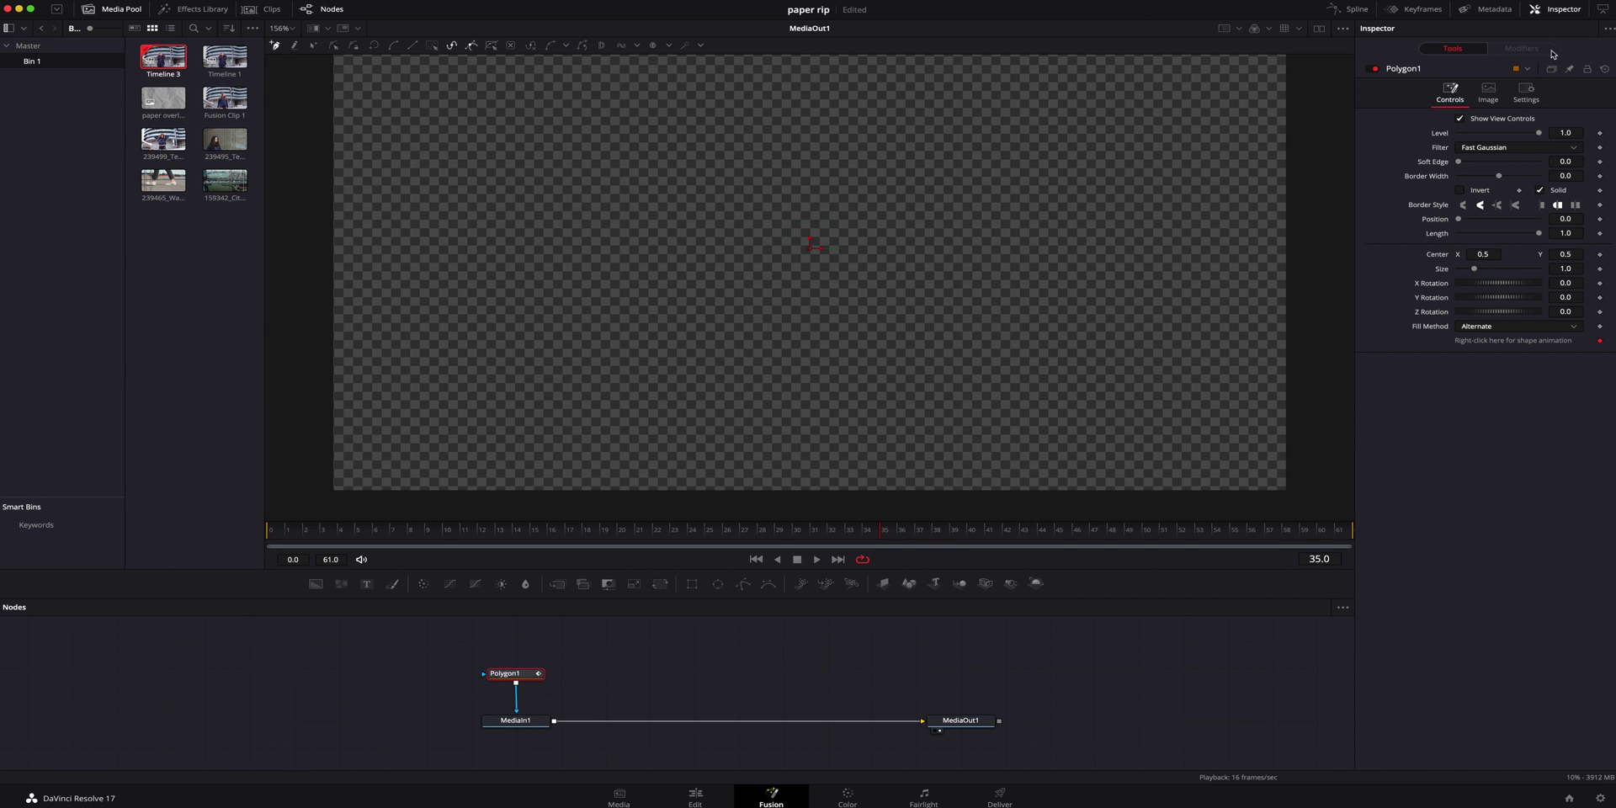
{"action": "left_click", "coordinate": [1459, 190]}
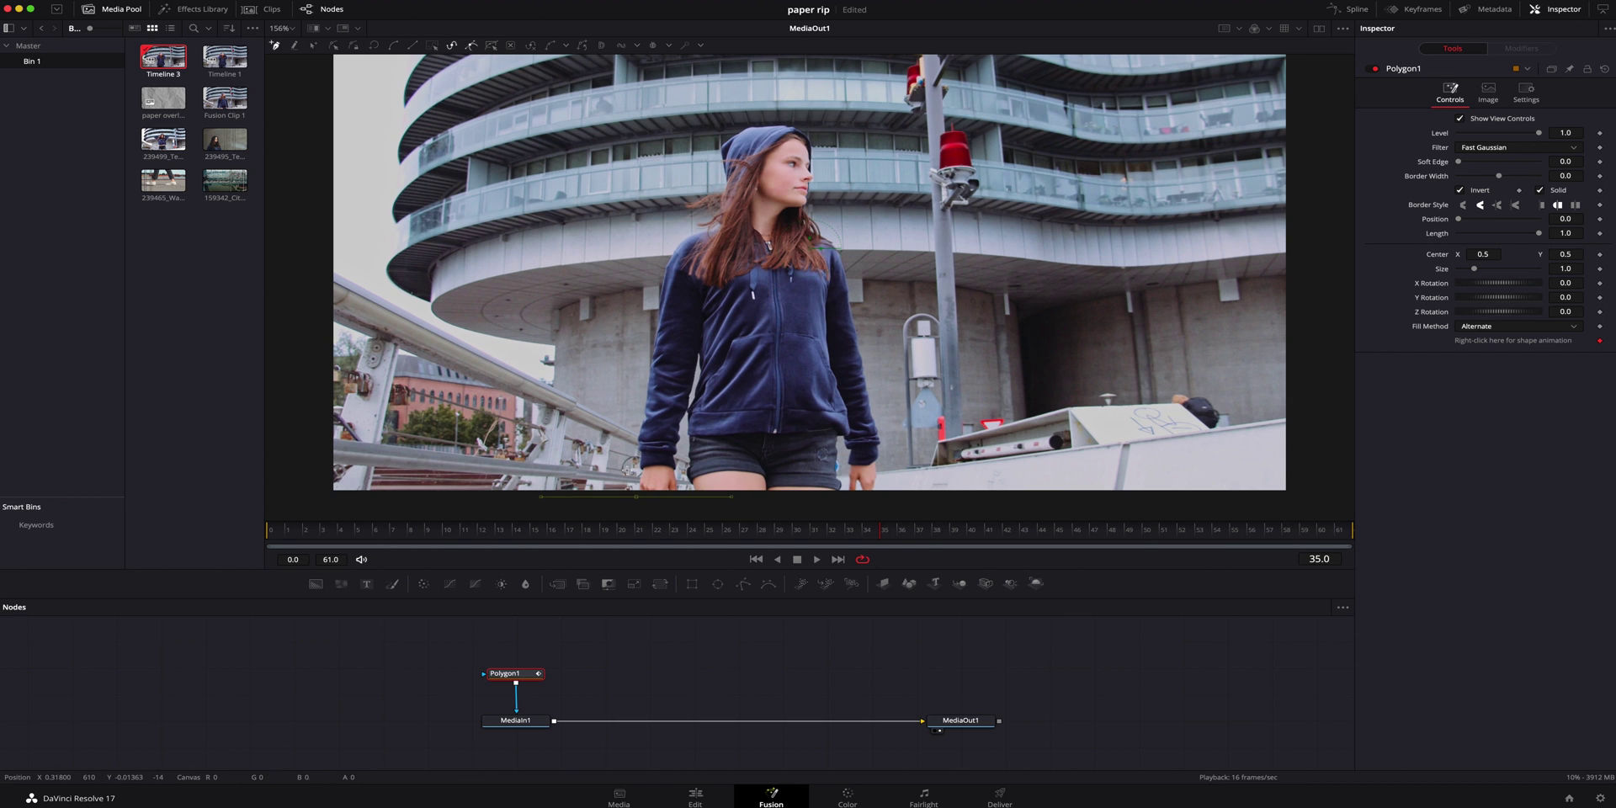
Draw a closed polygon mask loosely around the woman, from the lower frame edge up over her head and back down
{"action": "left_click", "coordinate": [631, 437]}
{"action": "left_click", "coordinate": [636, 404]}
{"action": "left_click", "coordinate": [639, 354]}
{"action": "left_click", "coordinate": [642, 325]}
{"action": "left_click", "coordinate": [647, 298]}
{"action": "left_click", "coordinate": [662, 256]}
{"action": "left_click", "coordinate": [680, 231]}
{"action": "left_click", "coordinate": [691, 222]}
{"action": "left_click", "coordinate": [683, 202]}
{"action": "left_click", "coordinate": [691, 187]}
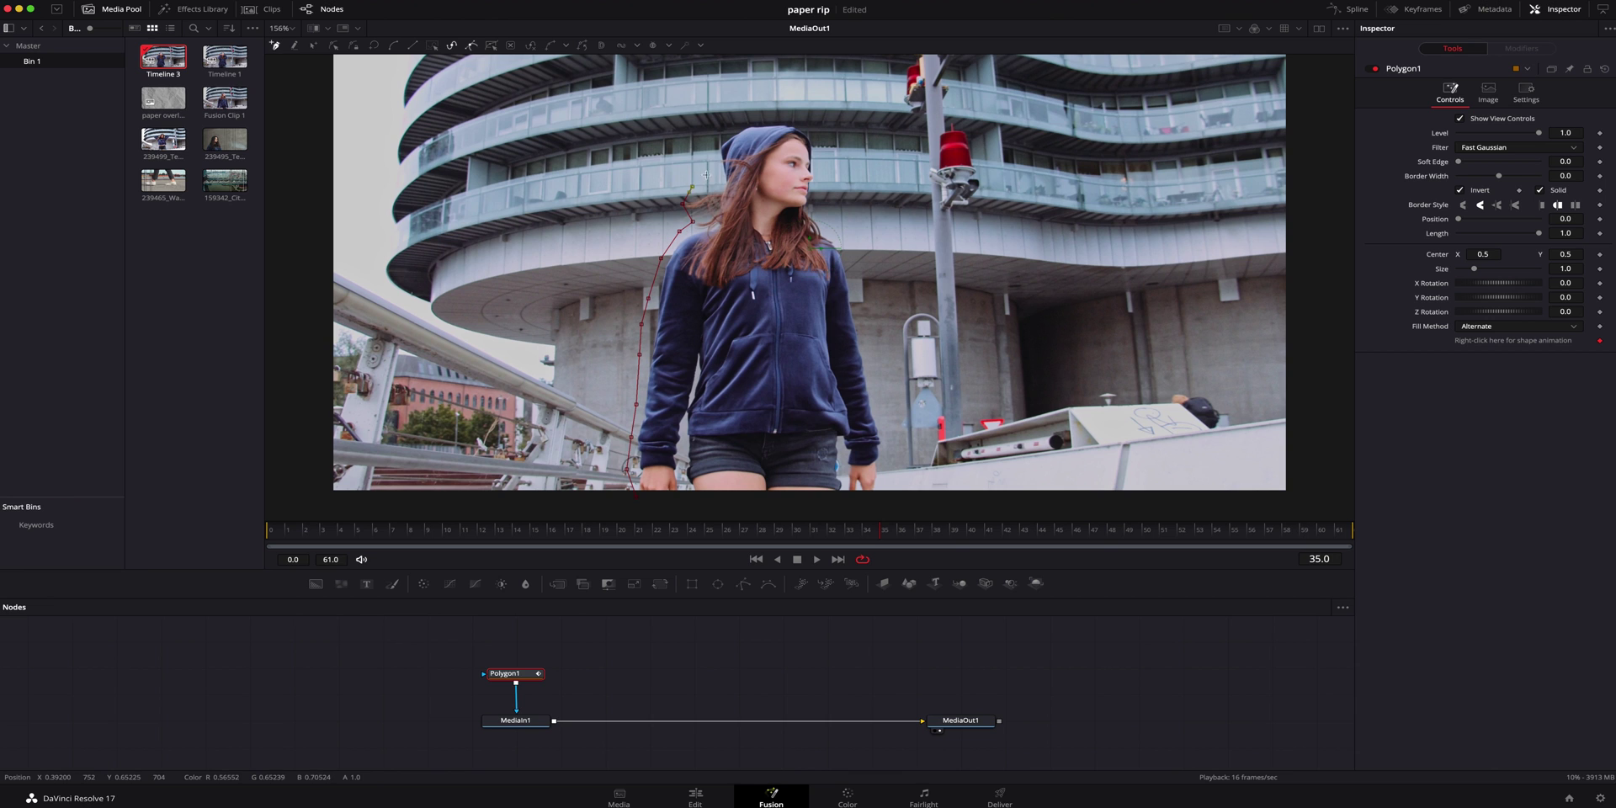
{"action": "left_click", "coordinate": [707, 164]}
{"action": "left_click", "coordinate": [716, 135]}
{"action": "left_click", "coordinate": [770, 118]}
{"action": "left_click", "coordinate": [816, 156]}
{"action": "left_click", "coordinate": [833, 236]}
{"action": "left_click", "coordinate": [858, 303]}
{"action": "left_click", "coordinate": [877, 394]}
{"action": "left_click", "coordinate": [889, 458]}
{"action": "left_click", "coordinate": [848, 502]}
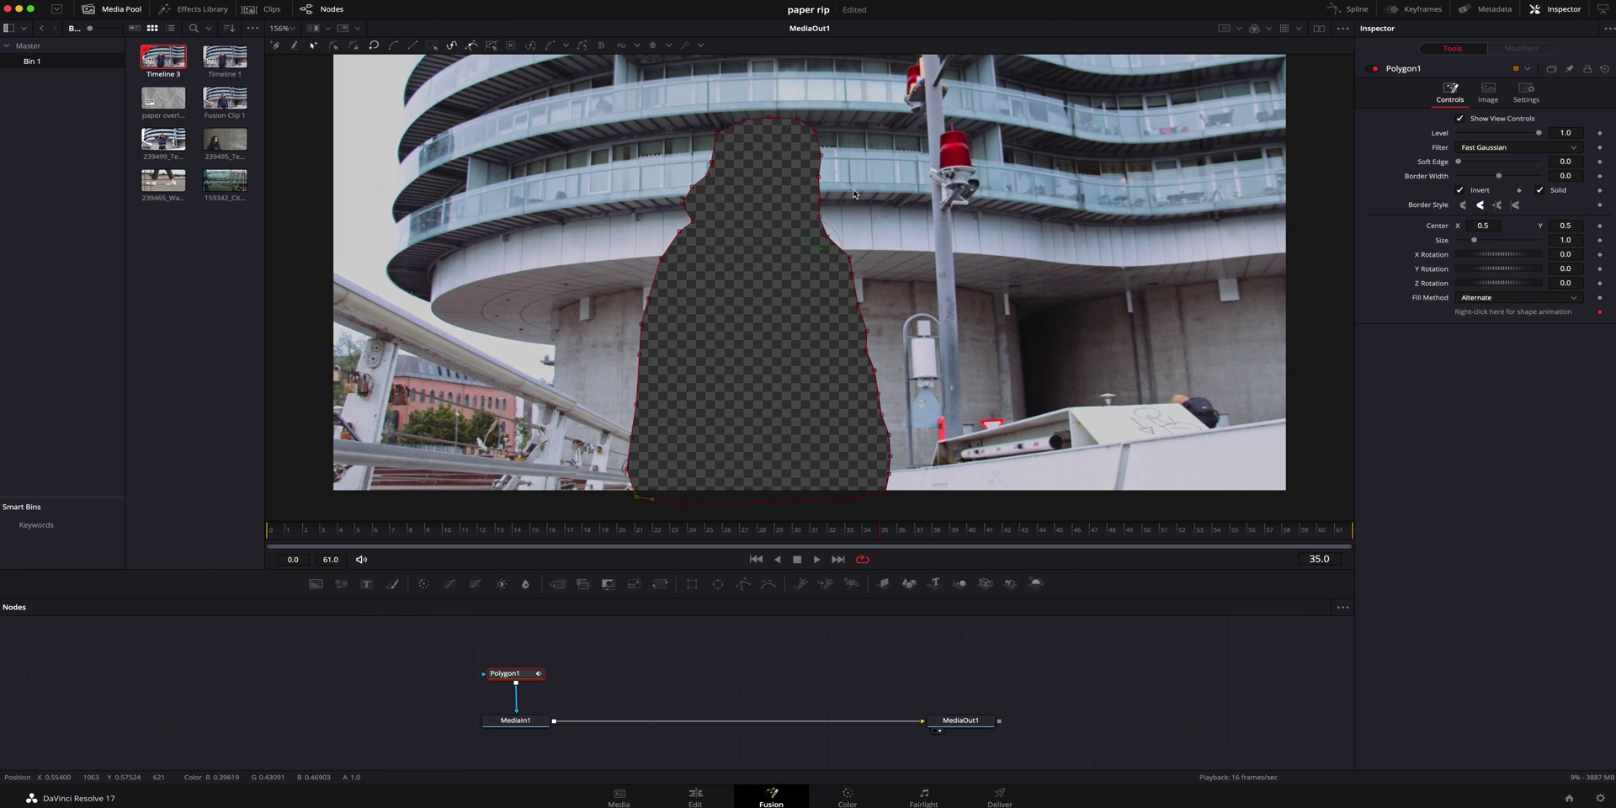
Turn off the polygon mask's inversion and insert a Merge node between MediaIn1 and MediaOut1
{"action": "left_click", "coordinate": [1460, 190]}
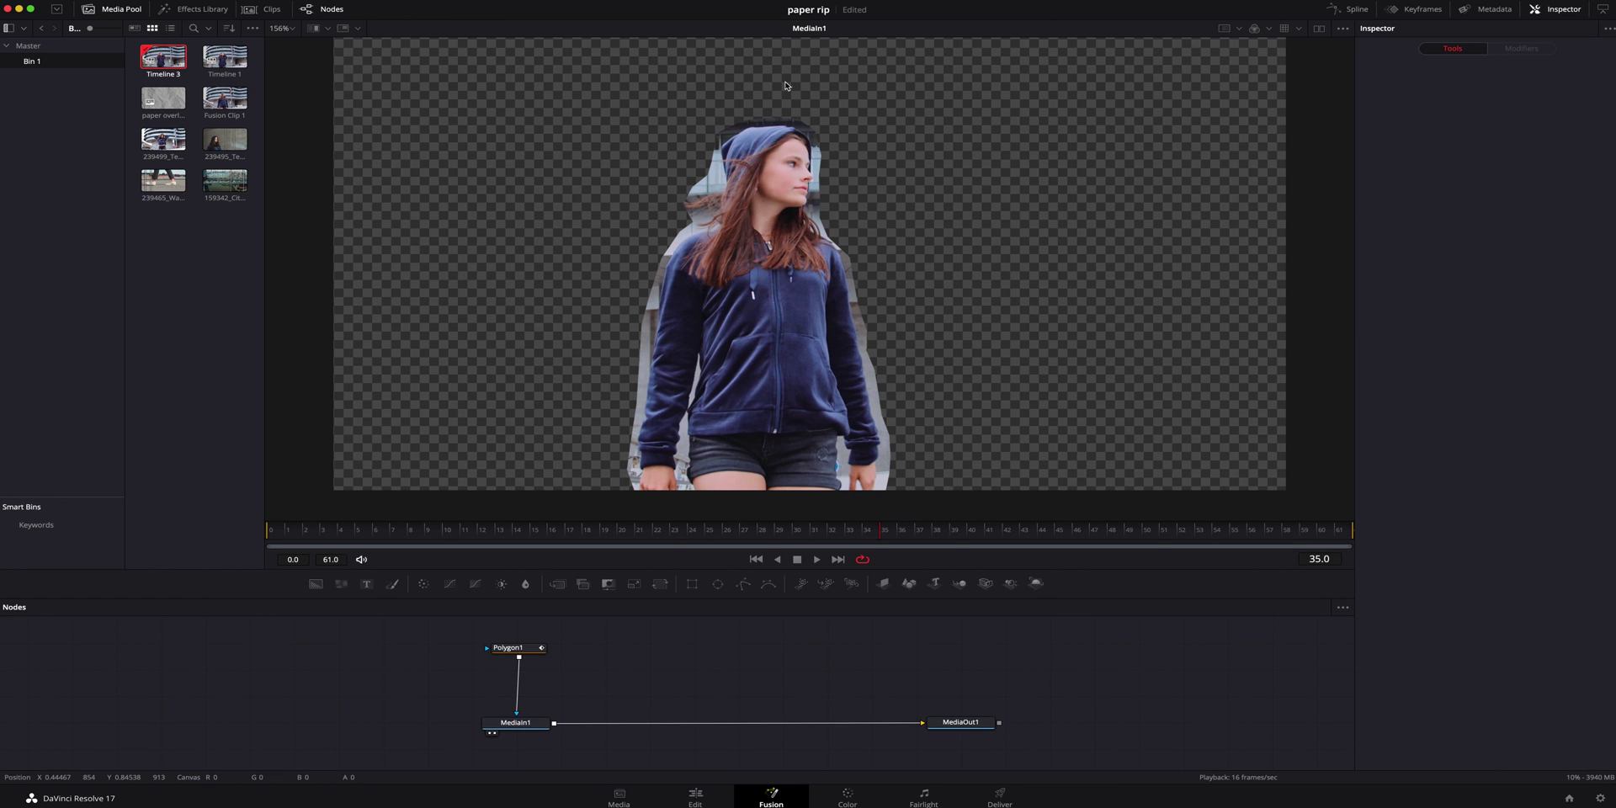
{"action": "left_click", "coordinate": [558, 584]}
{"action": "left_click_drag", "start_coordinate": [802, 651], "coordinate": [719, 724]}
{"action": "left_click", "coordinate": [728, 678]}
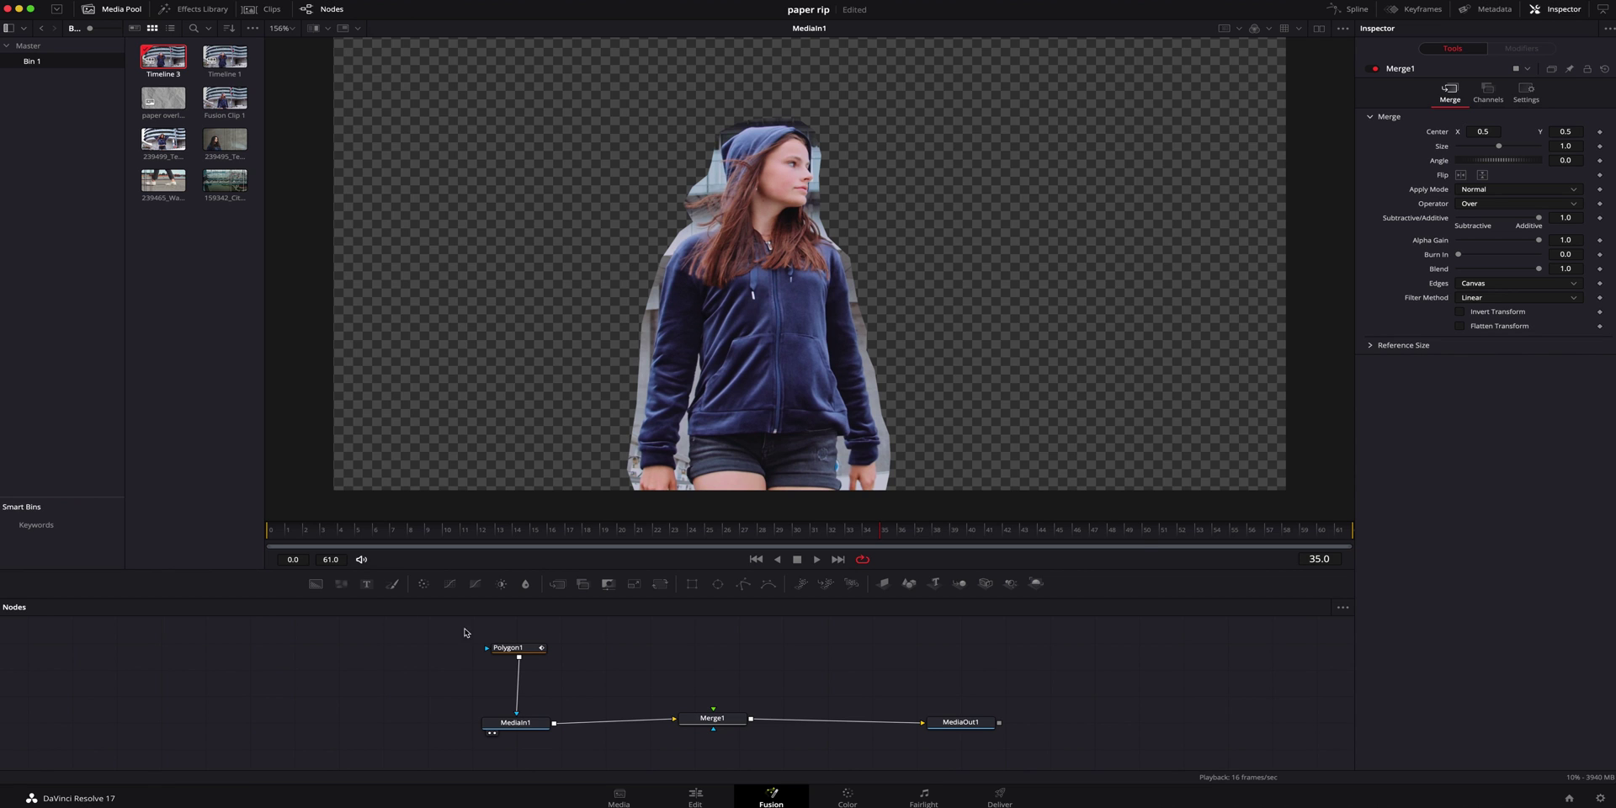
Add a Background node and wire it to Merge1's background input, with MediaIn1 feeding the foreground input
{"action": "left_click", "coordinate": [315, 583]}
{"action": "left_click_drag", "start_coordinate": [754, 672], "coordinate": [722, 721]}
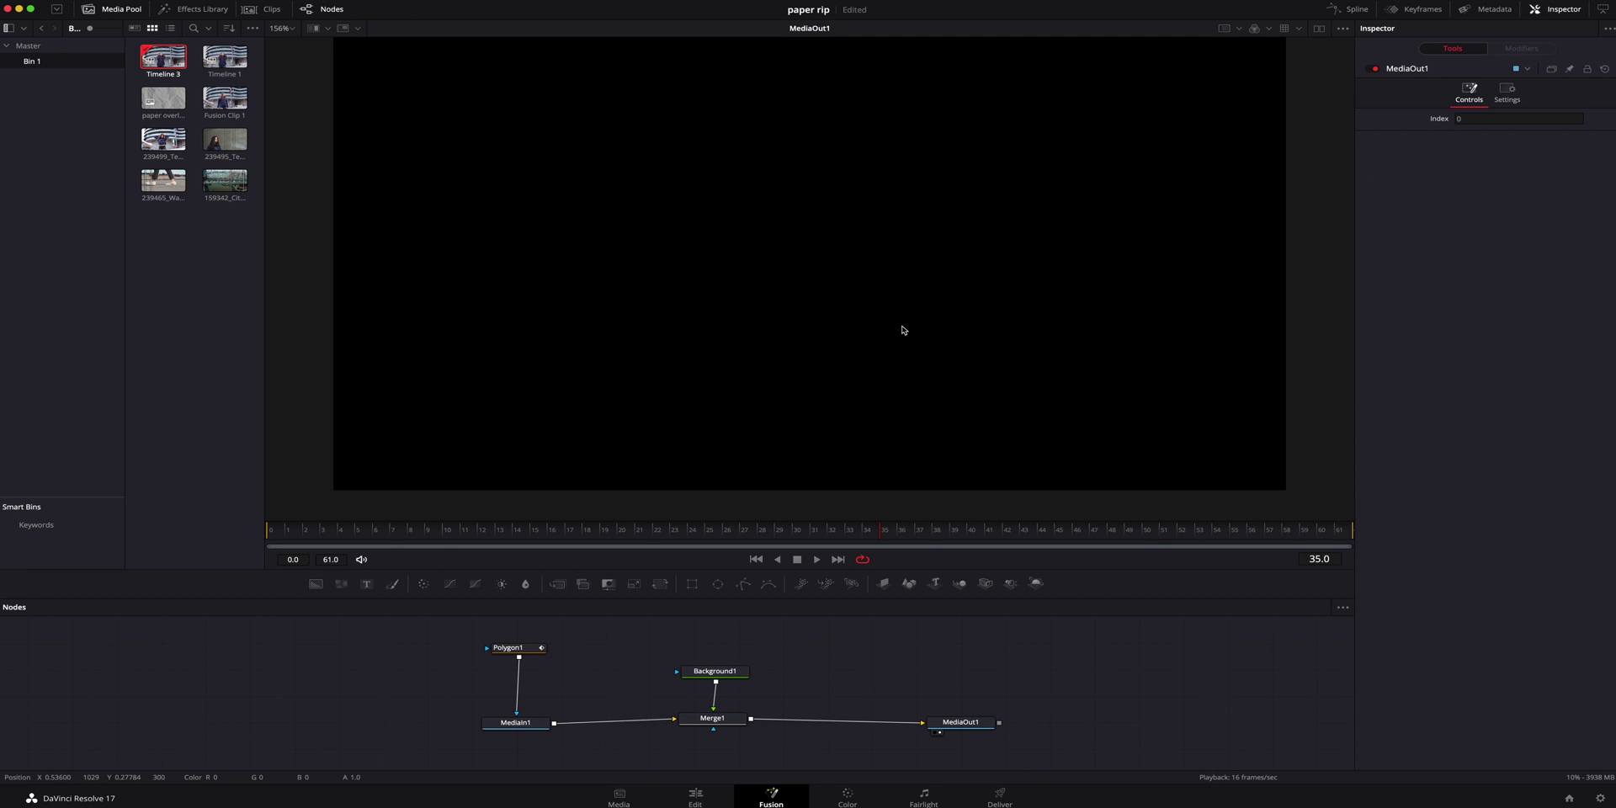
{"action": "left_click_drag", "start_coordinate": [711, 703], "coordinate": [749, 730]}
{"action": "left_click_drag", "start_coordinate": [555, 725], "coordinate": [699, 739]}
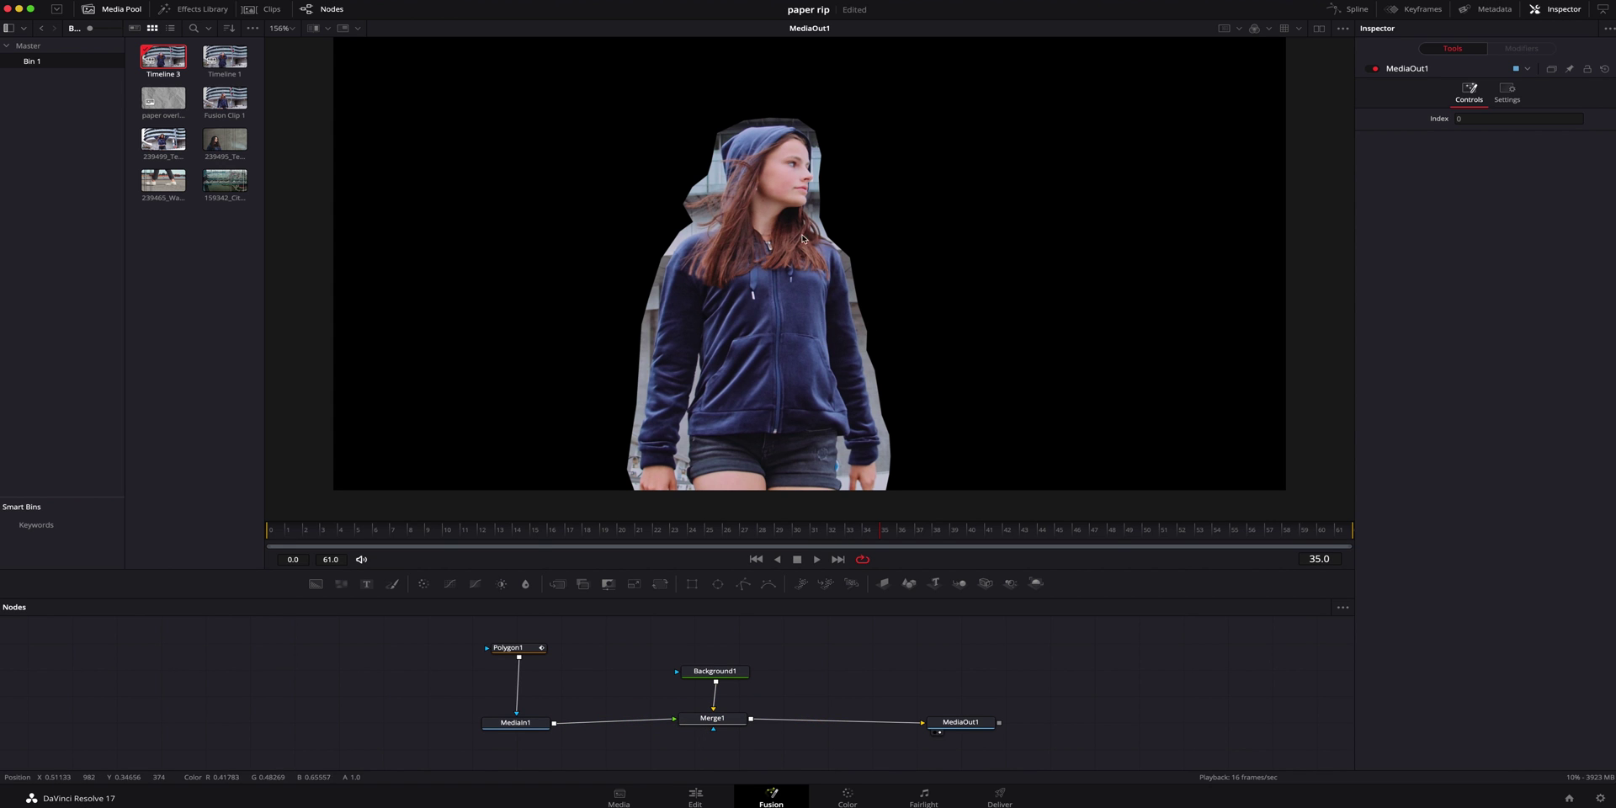
Set Background1's colour to a light, near-white grey
{"action": "left_click", "coordinate": [732, 669]}
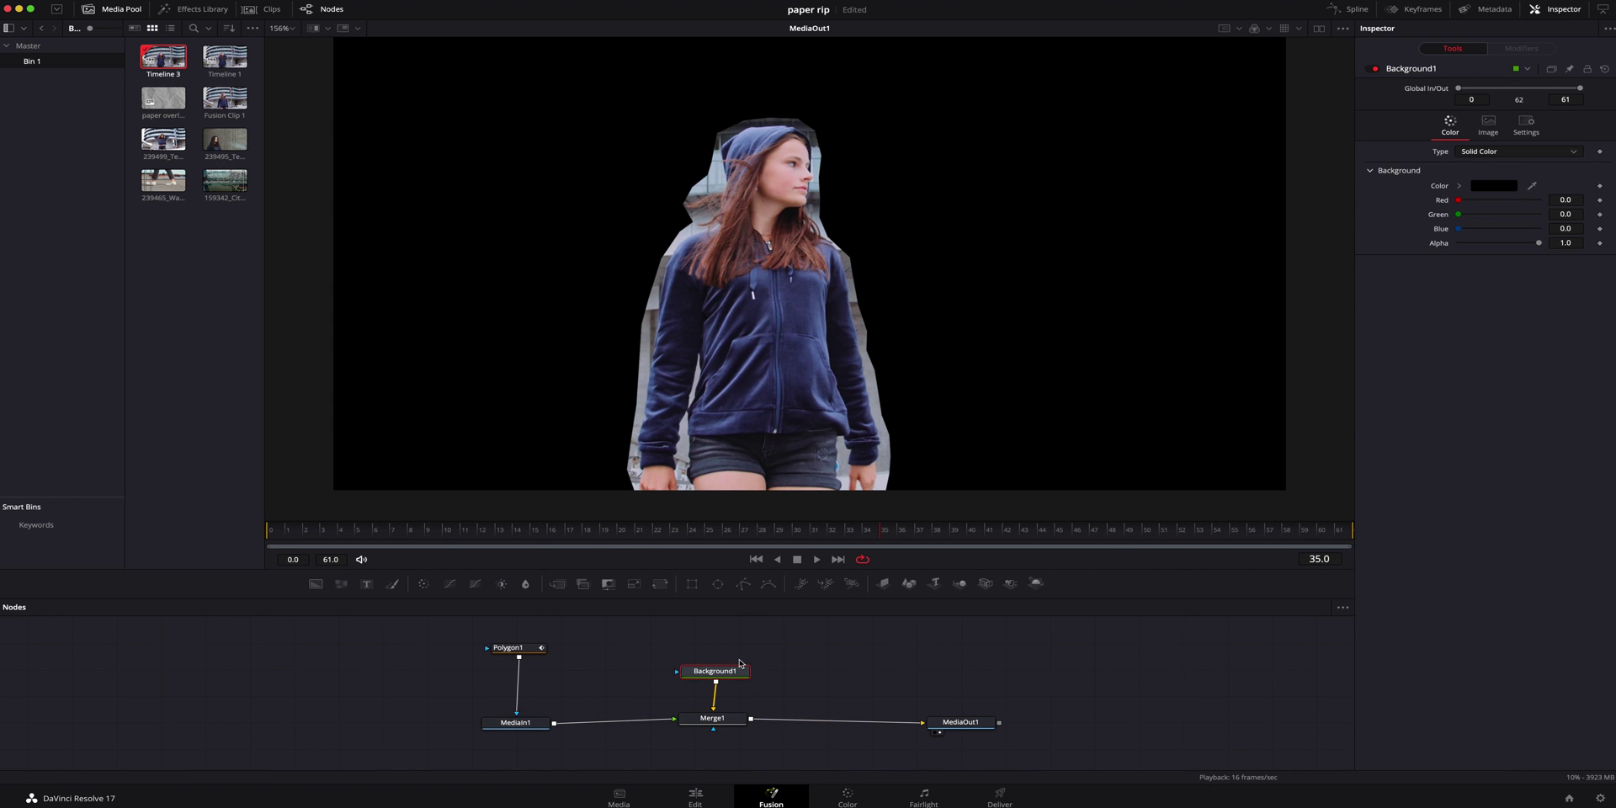
{"action": "left_click", "coordinate": [1495, 189]}
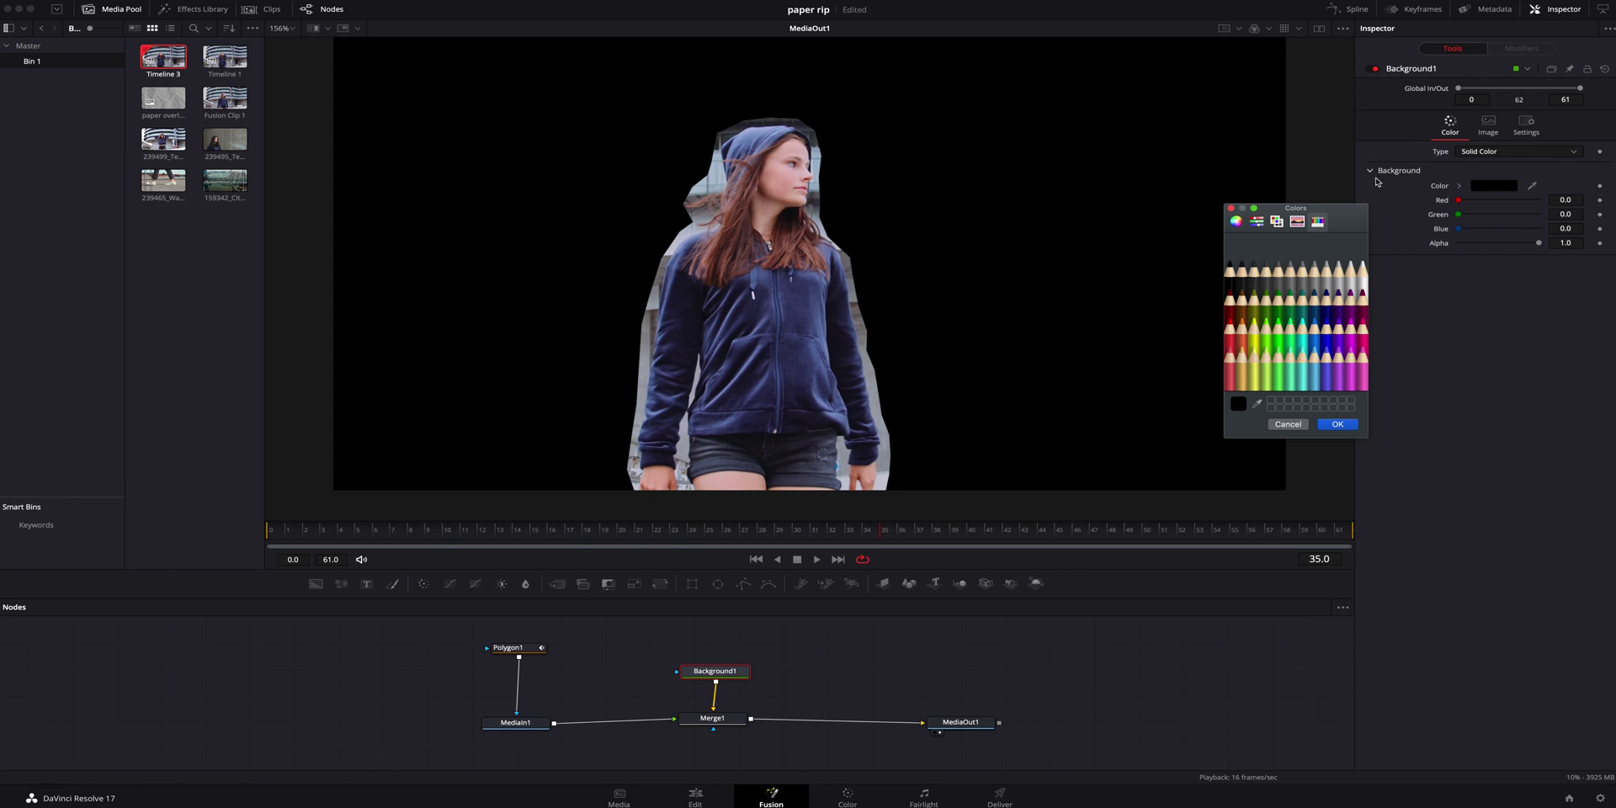
{"action": "left_click", "coordinate": [1341, 275]}
{"action": "left_click", "coordinate": [1337, 423]}
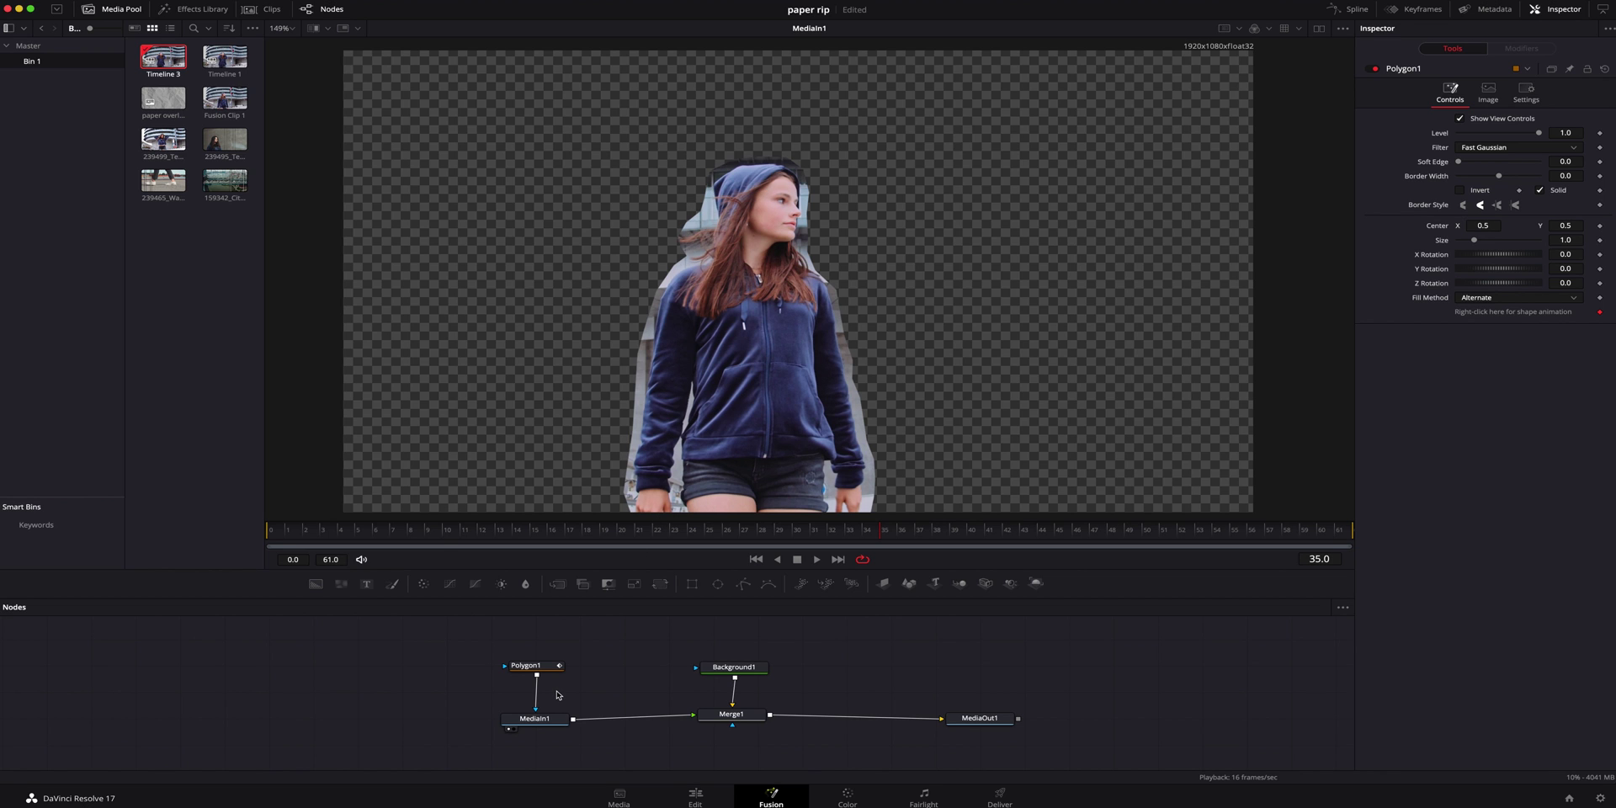
Insert a Displace node between Polygon1 and MediaIn1, moving the polygon node above it
{"action": "key", "text": "shift+space"}
{"action": "type", "text": "disp"}
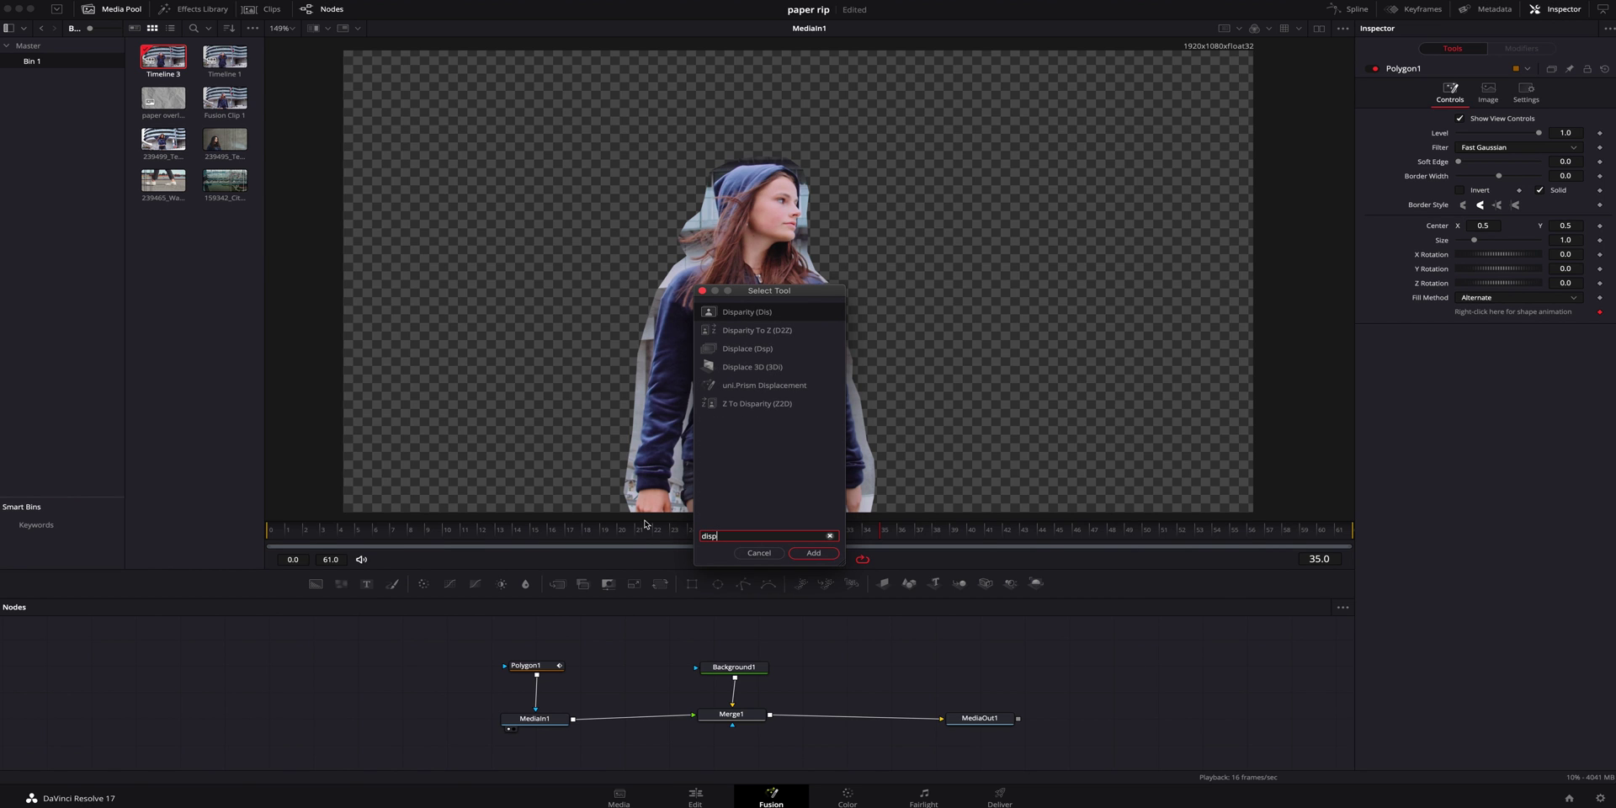
{"action": "left_click", "coordinate": [759, 354]}
{"action": "left_click", "coordinate": [815, 552]}
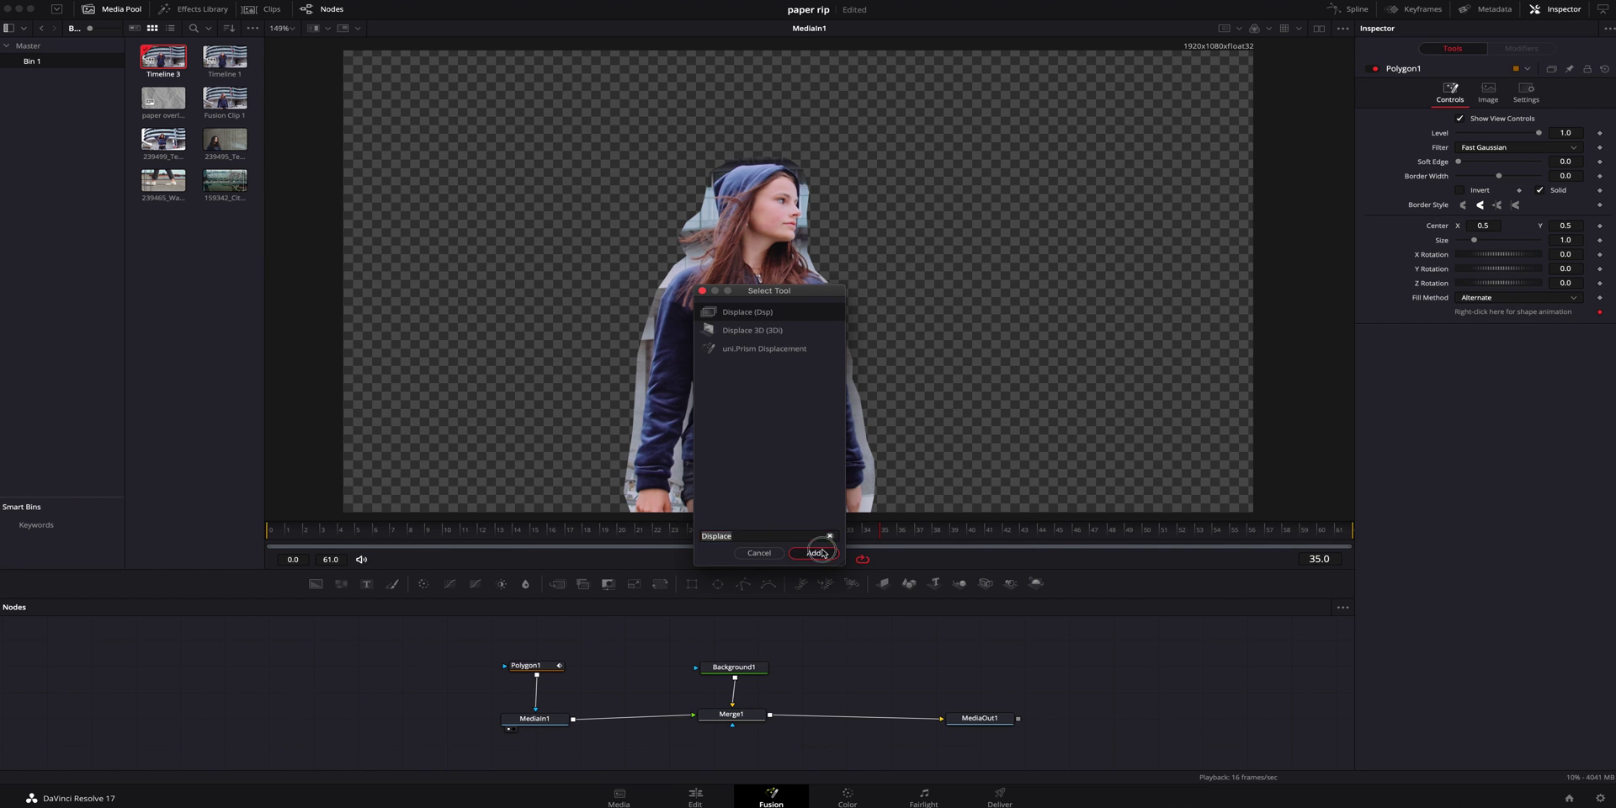
{"action": "left_click_drag", "start_coordinate": [625, 669], "coordinate": [527, 633]}
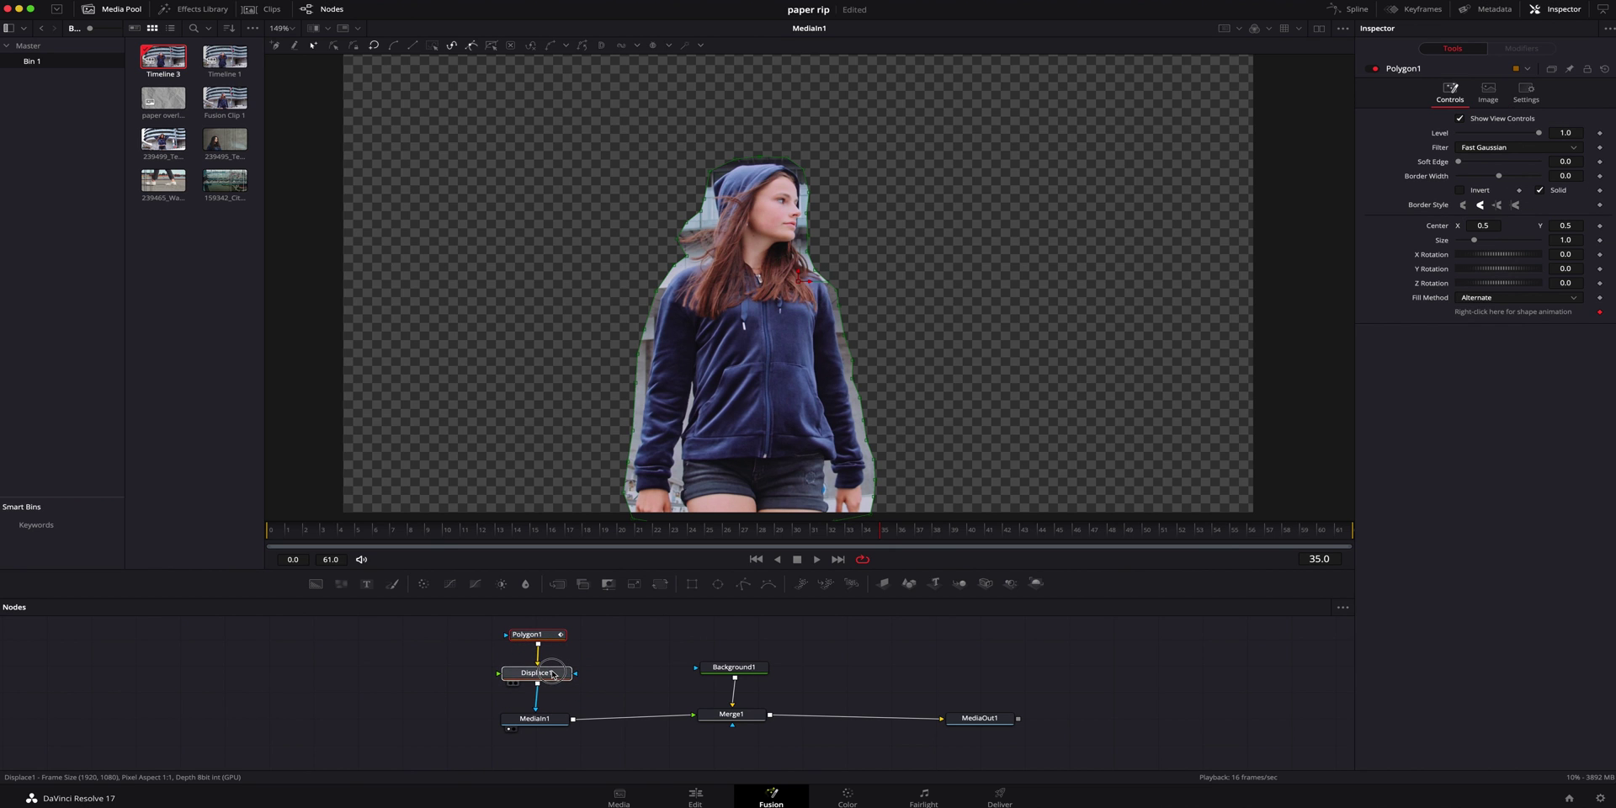
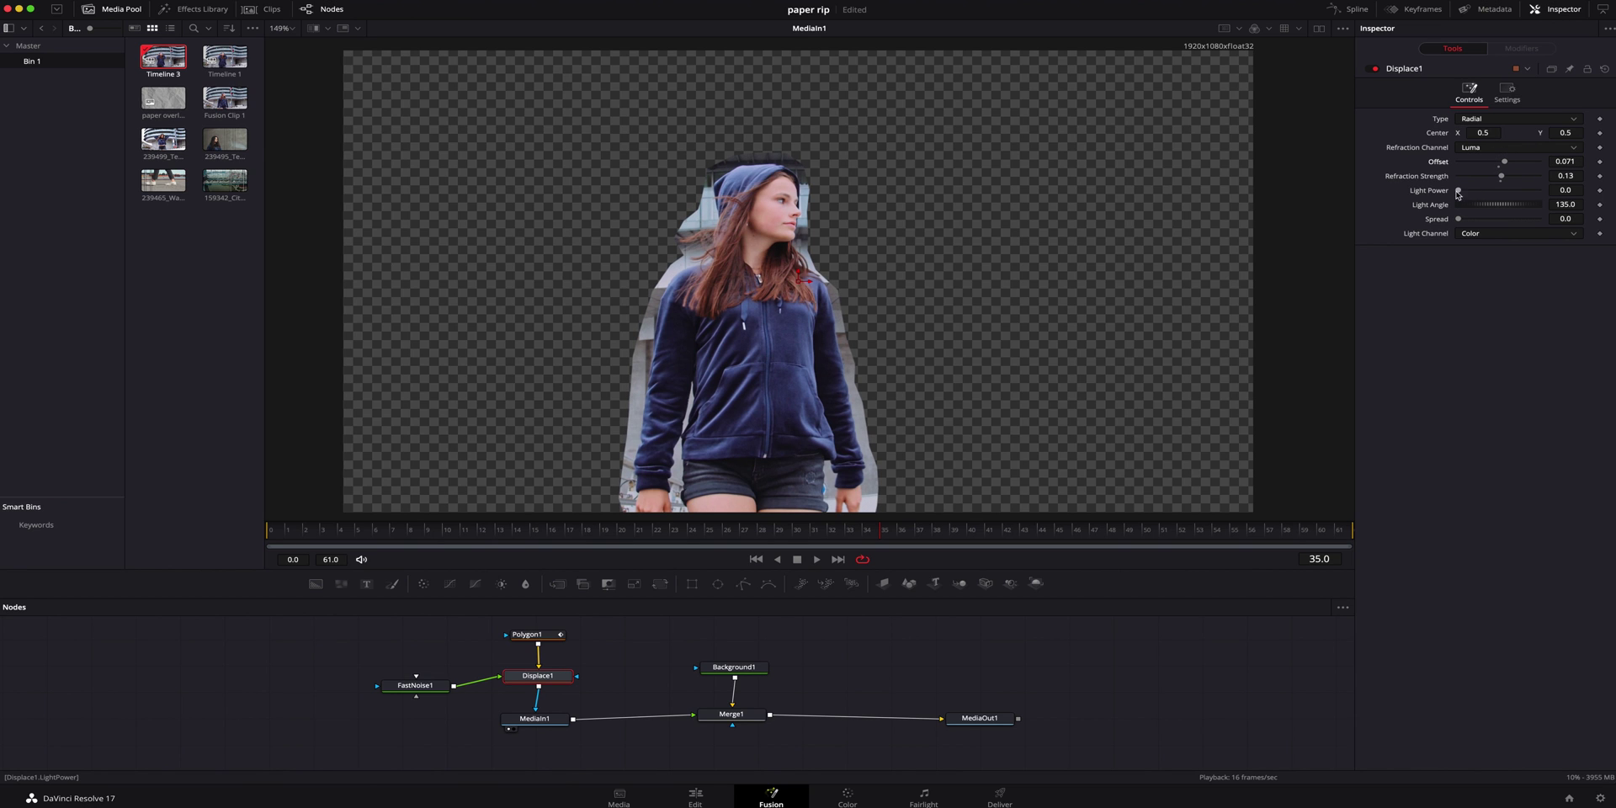
Set FastNoise1's detail to 1.18, contrast to 3.6, brightness to -0.11 and scale to 4.41
{"action": "left_click", "coordinate": [415, 685]}
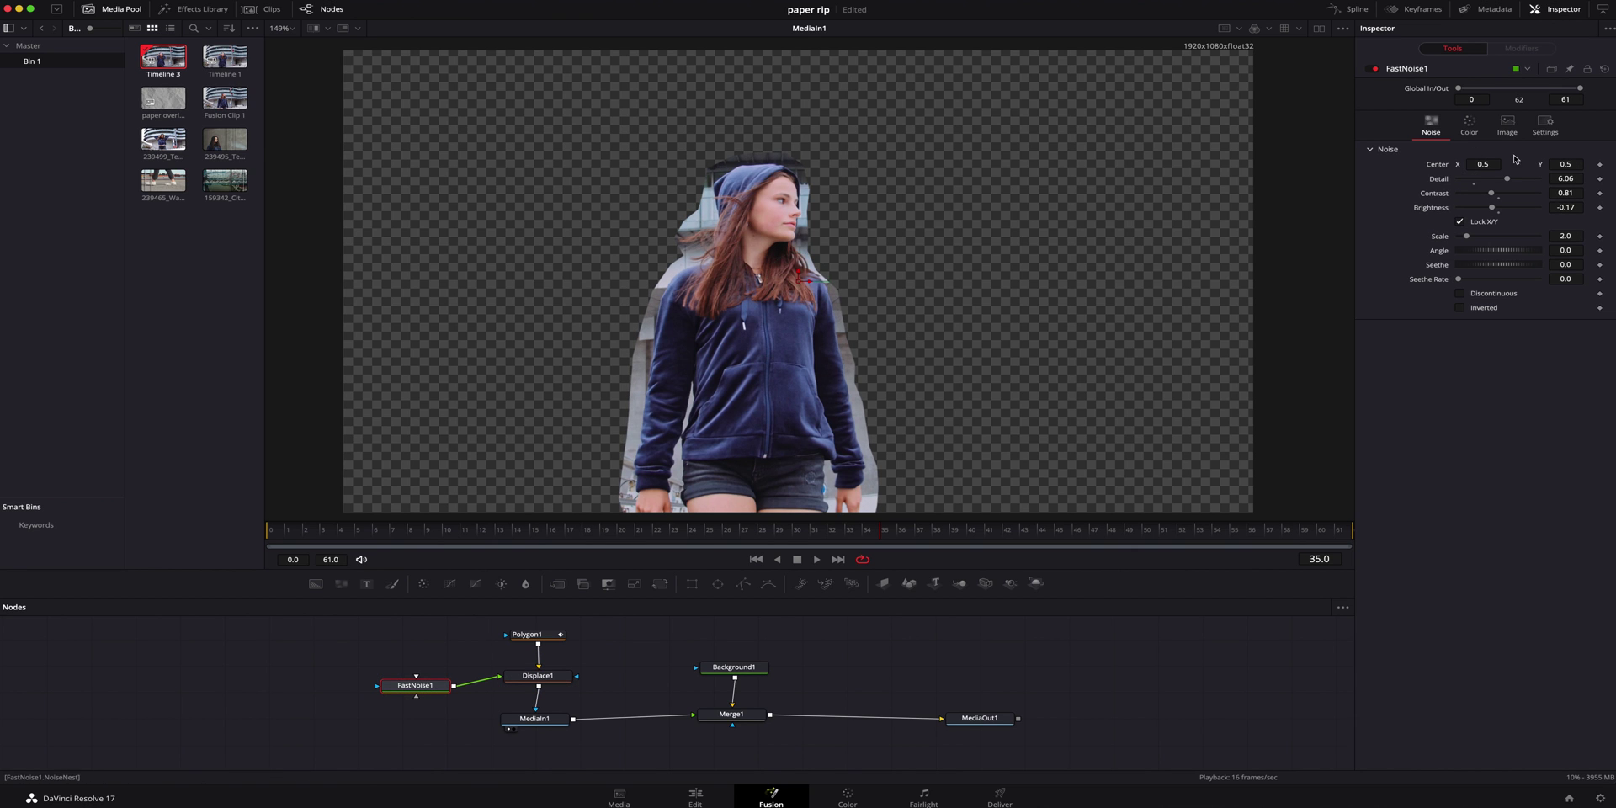
{"action": "left_click_drag", "start_coordinate": [1490, 193], "coordinate": [1524, 193]}
{"action": "mouse_move", "coordinate": [1466, 235]}
{"action": "left_mouse_down"}
{"action": "mouse_move", "coordinate": [1534, 242]}
{"action": "mouse_move", "coordinate": [1476, 239]}
{"action": "left_mouse_up"}
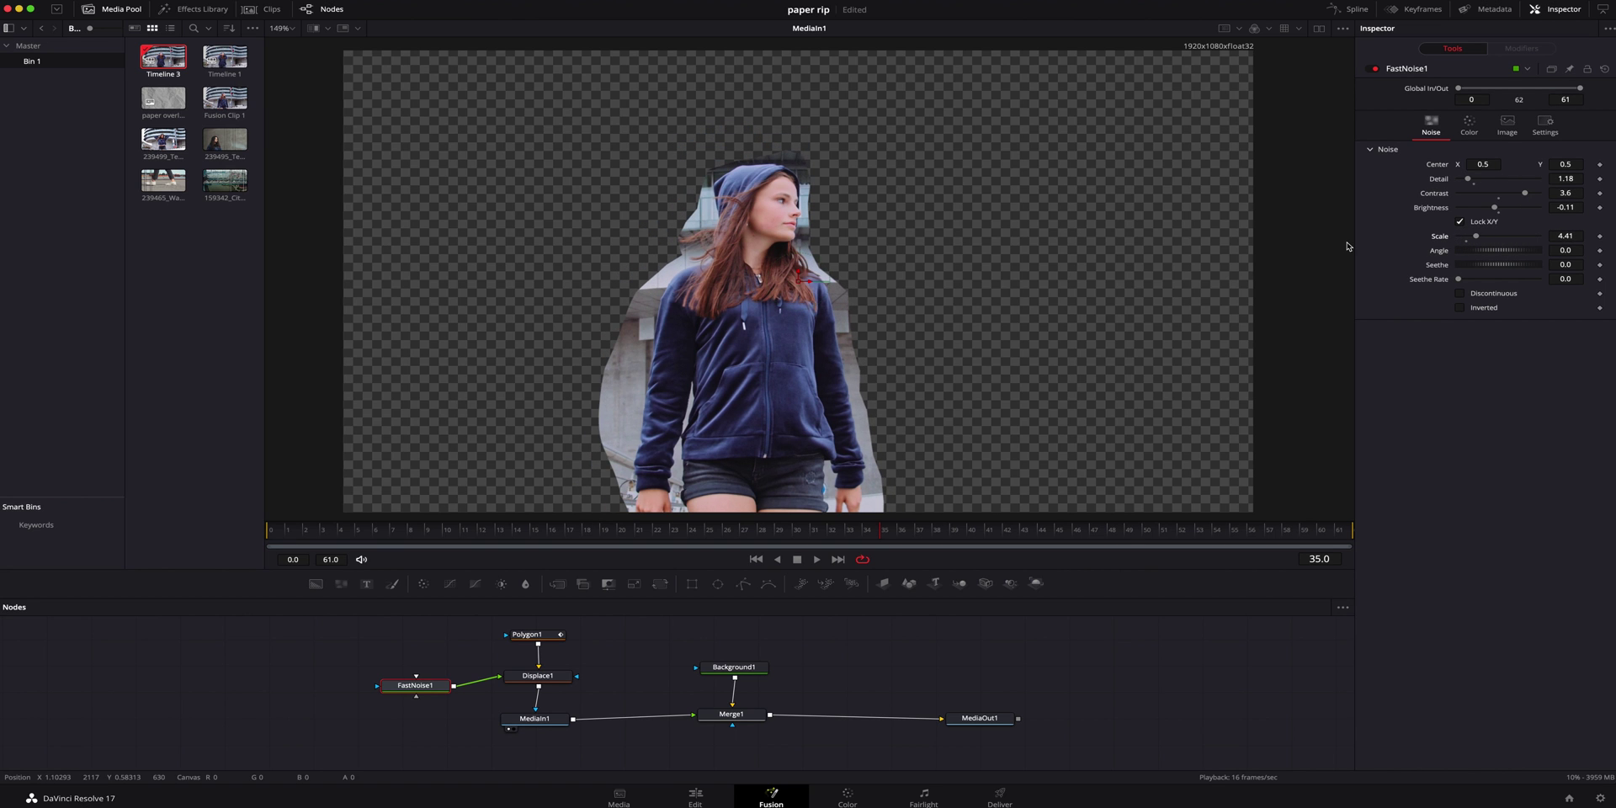
Split the display into two viewers, fit both views and show FastNoise1 in the first one
{"action": "left_click", "coordinate": [1318, 27]}
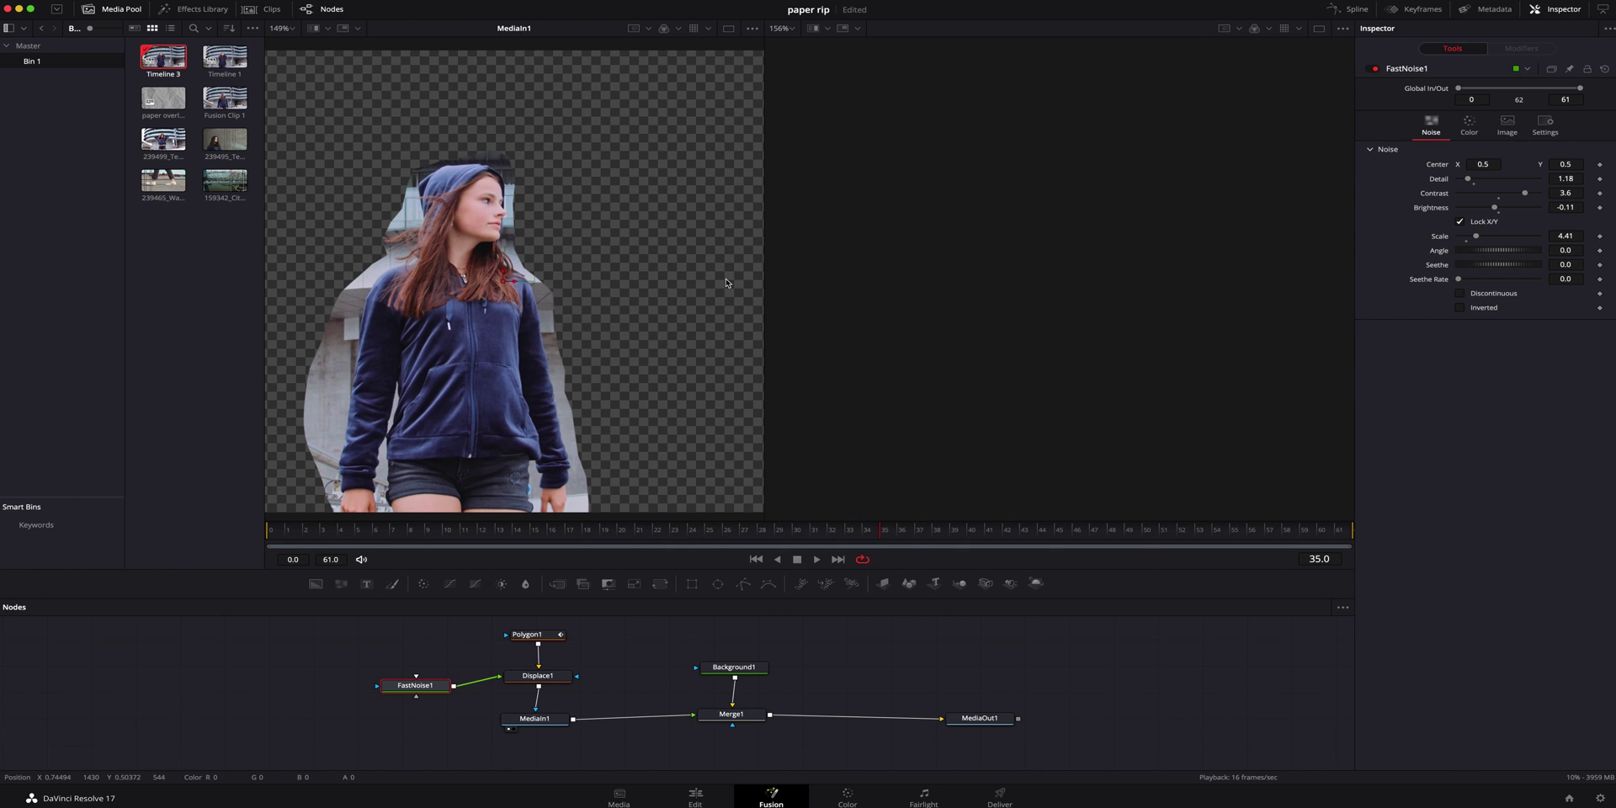
{"action": "left_click", "coordinate": [785, 28]}
{"action": "left_click", "coordinate": [785, 51]}
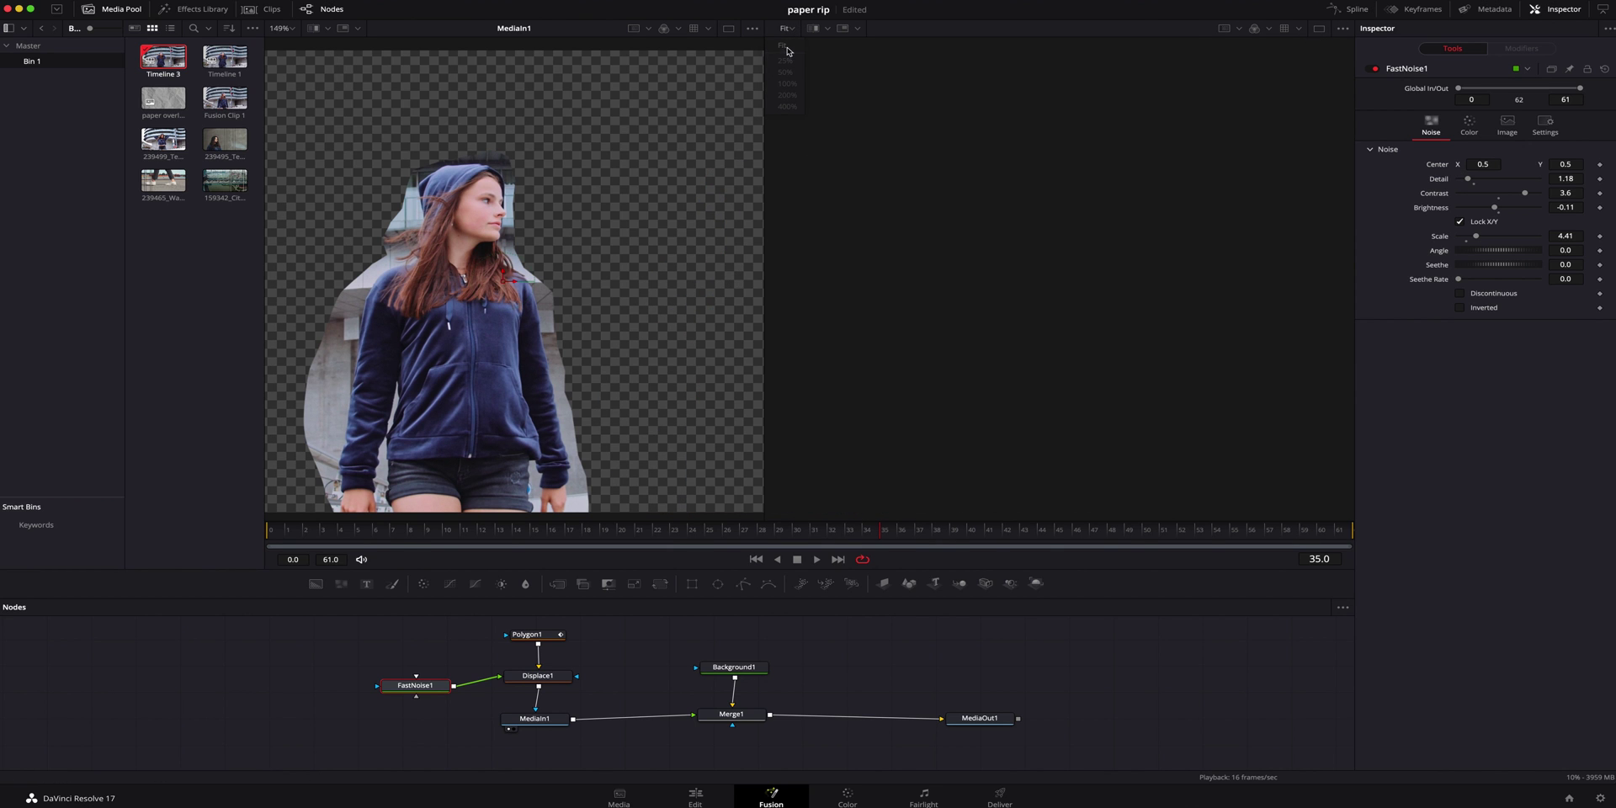
{"action": "left_click", "coordinate": [281, 28]}
{"action": "left_click", "coordinate": [283, 46]}
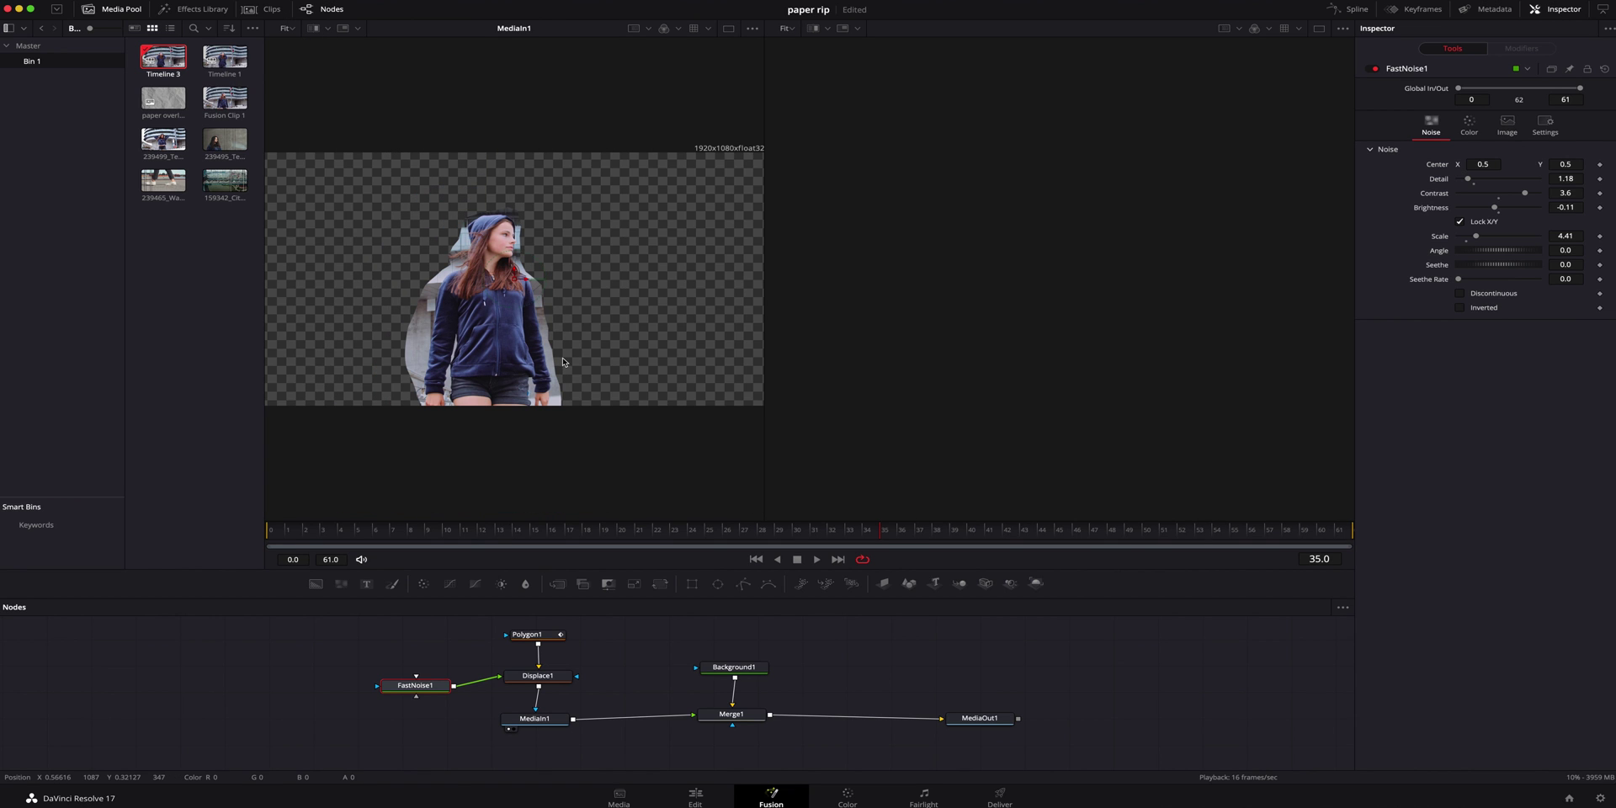
{"action": "key", "text": "1"}
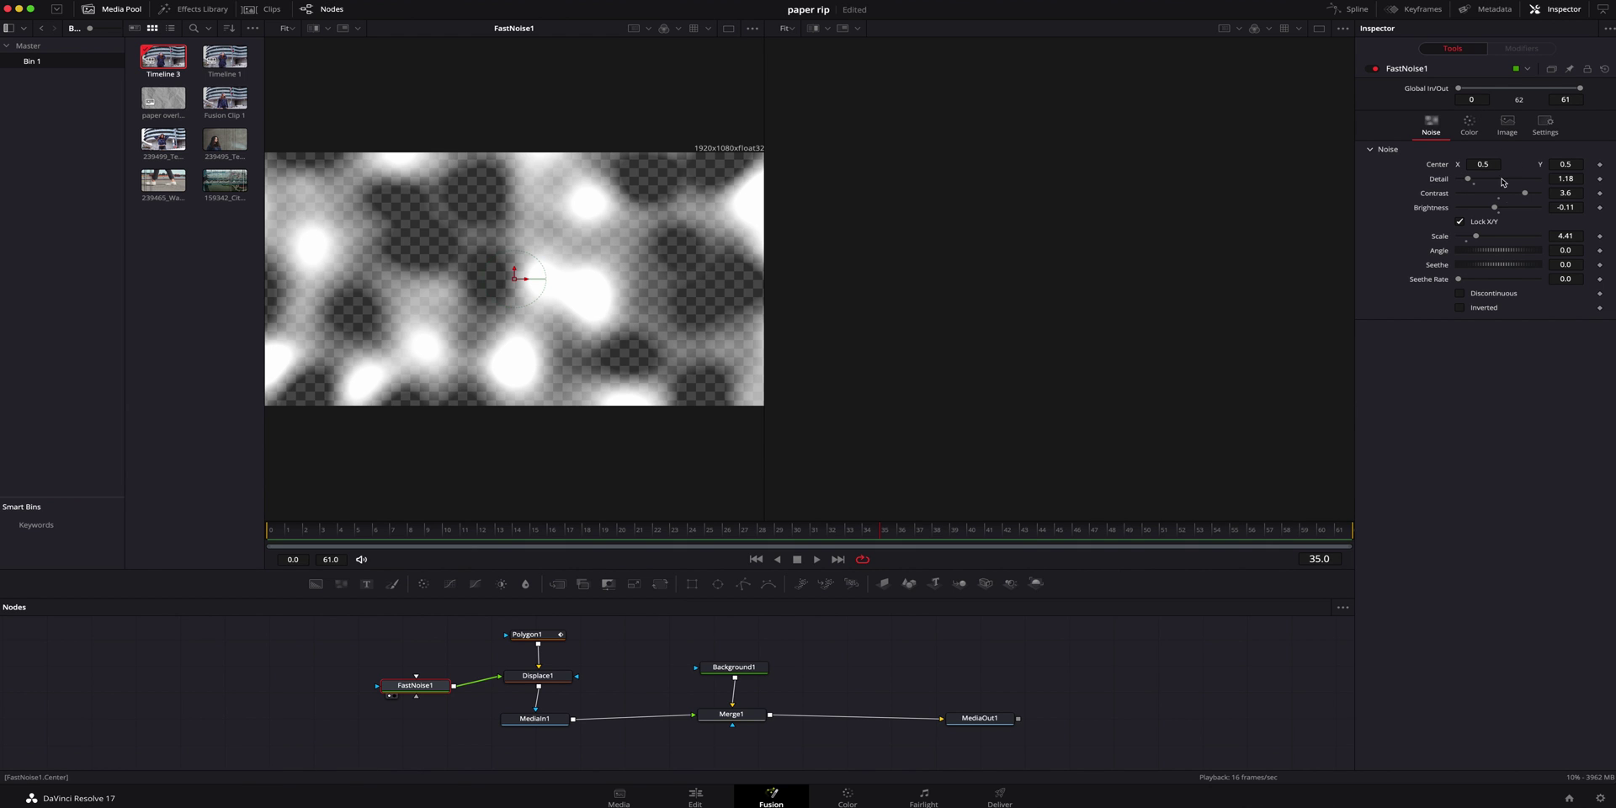
Refine FastNoise1 with contrast 5.0, brightness -0.28, scale 17.32 and detail 4.88
{"action": "left_click_drag", "start_coordinate": [1523, 192], "coordinate": [1528, 239]}
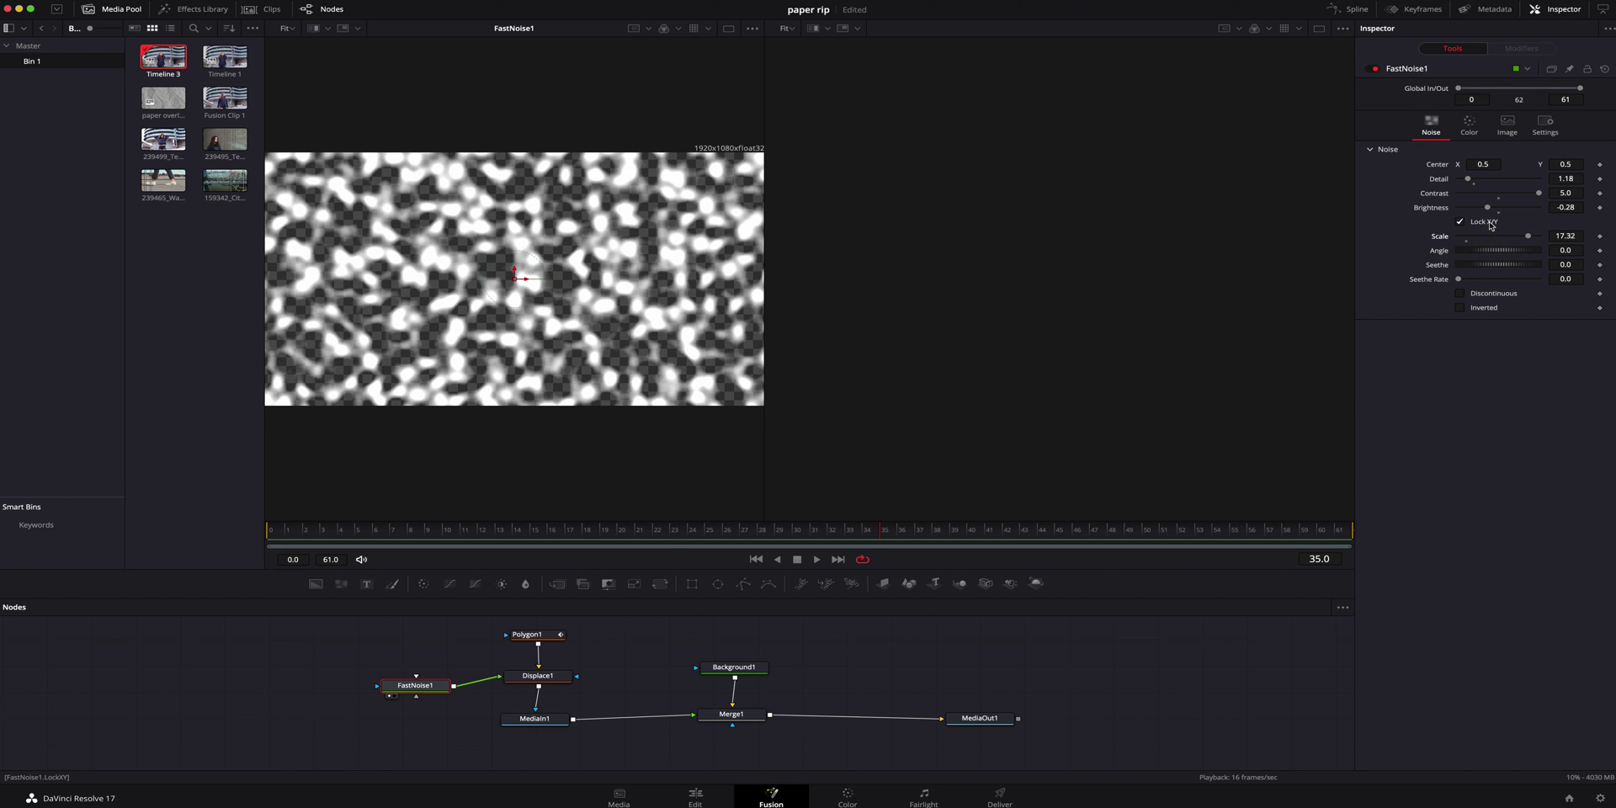
{"action": "left_click_drag", "start_coordinate": [1469, 180], "coordinate": [1498, 181]}
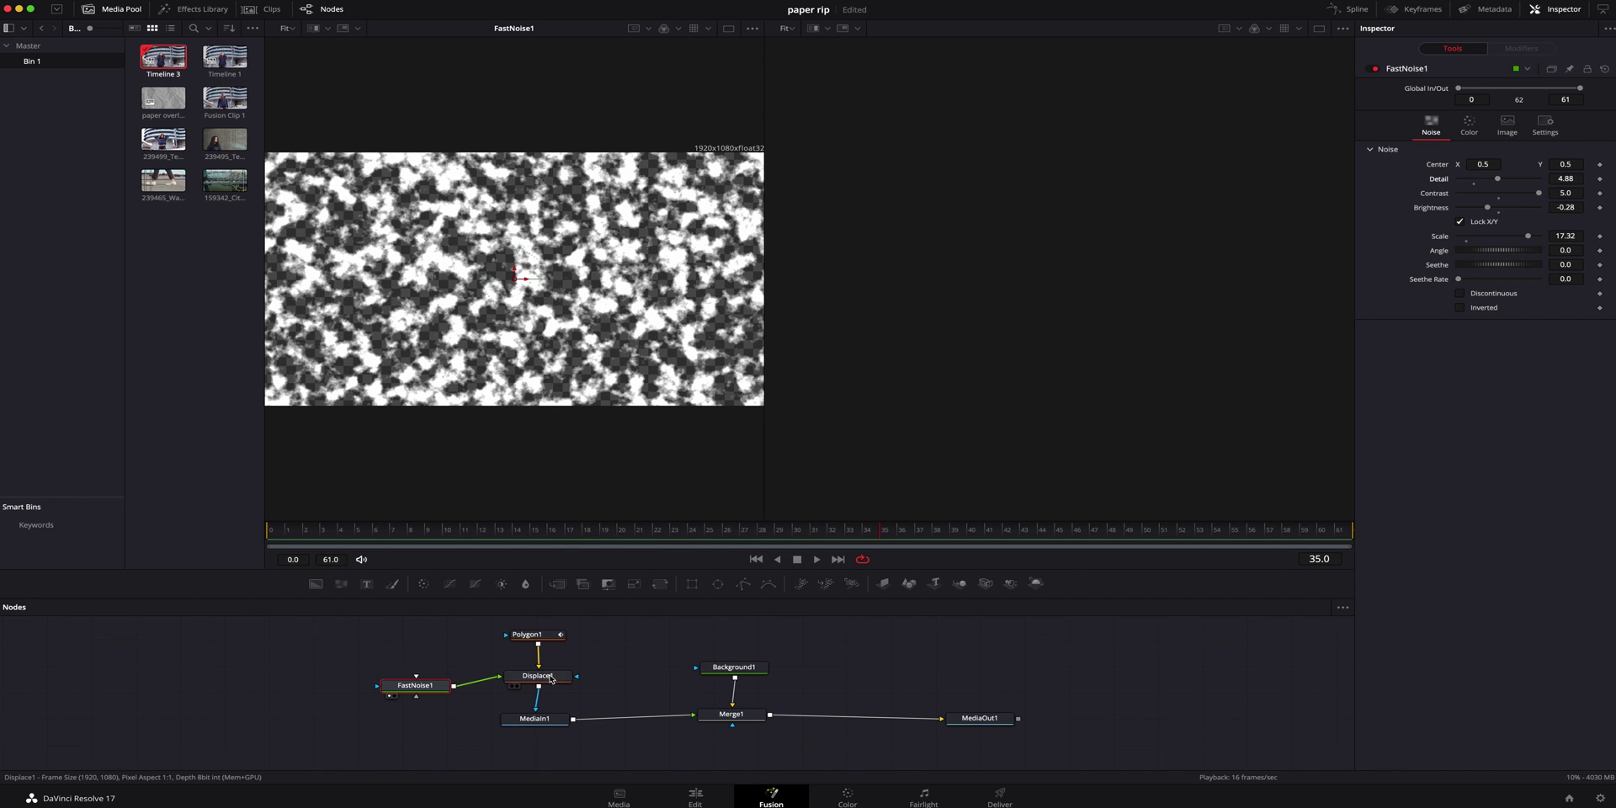
Show MediaIn1 in the second viewer and set Displace1's refraction strength to 0.06
{"action": "left_click", "coordinate": [544, 720]}
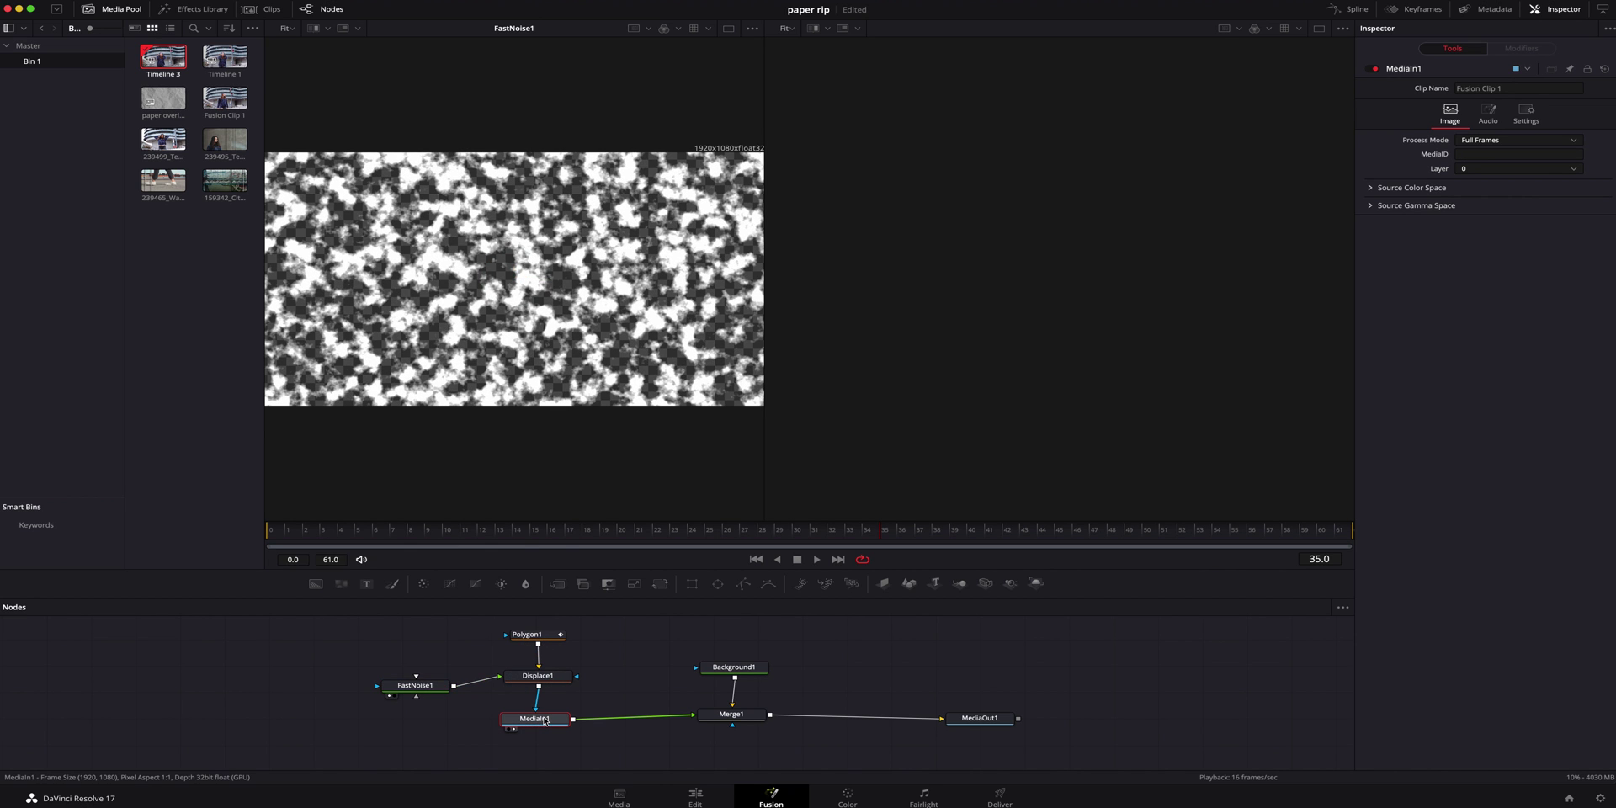
{"action": "key", "text": "2"}
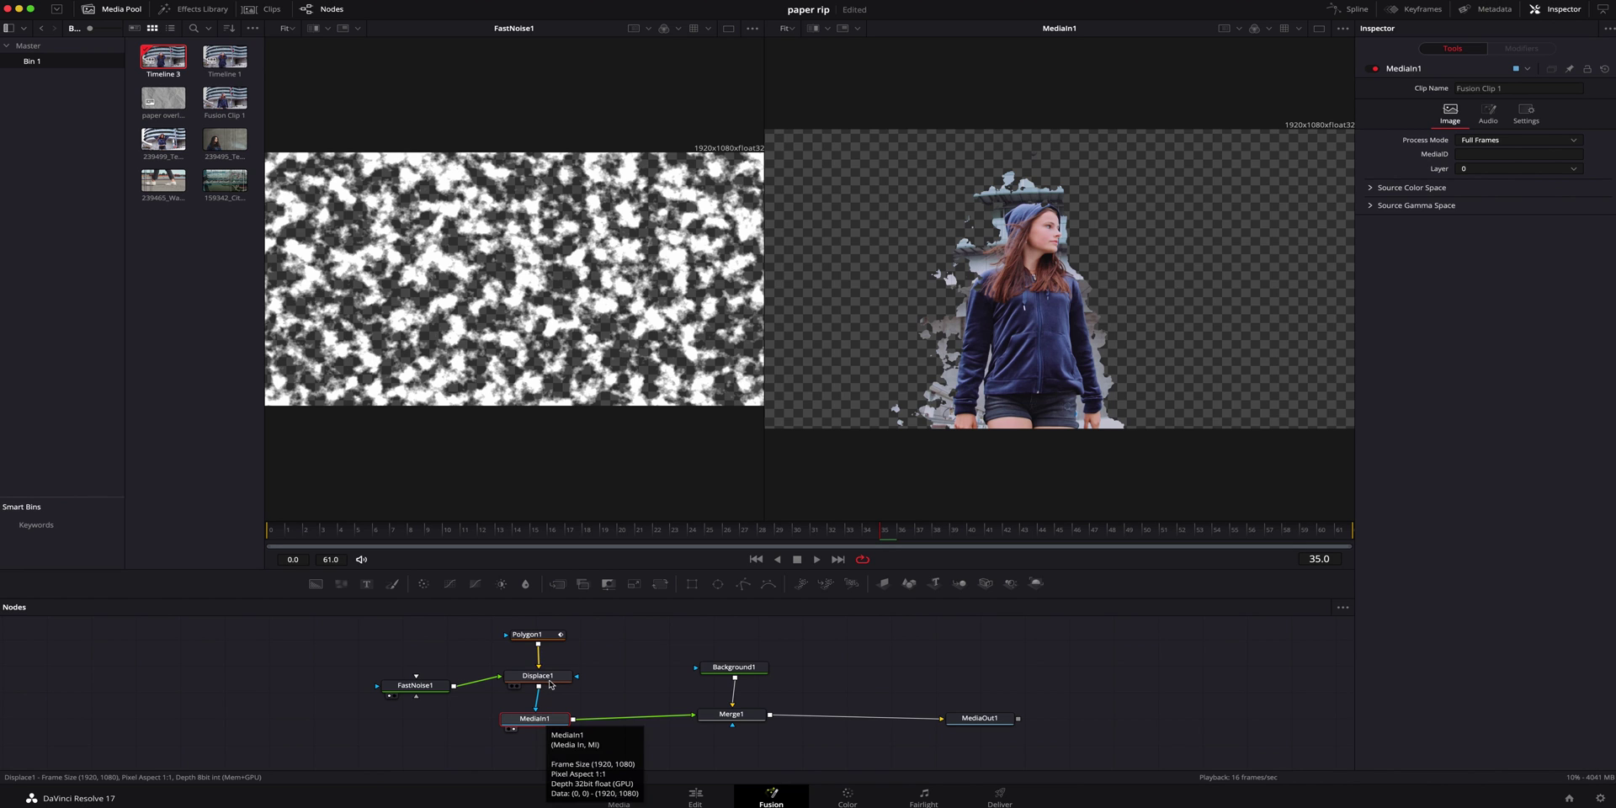
{"action": "left_click", "coordinate": [551, 684]}
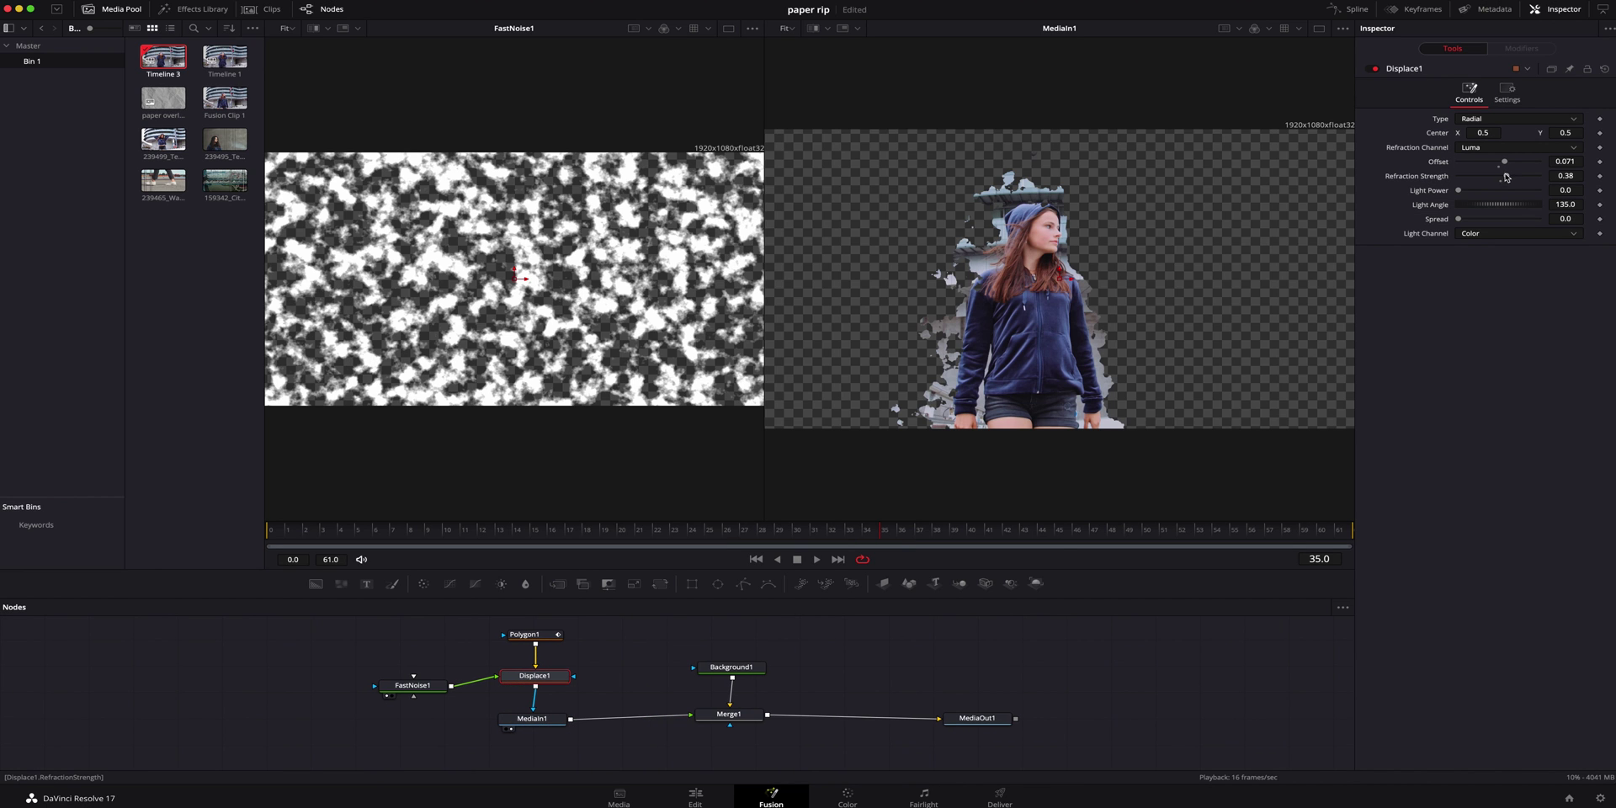
{"action": "left_click_drag", "start_coordinate": [1504, 178], "coordinate": [1499, 178]}
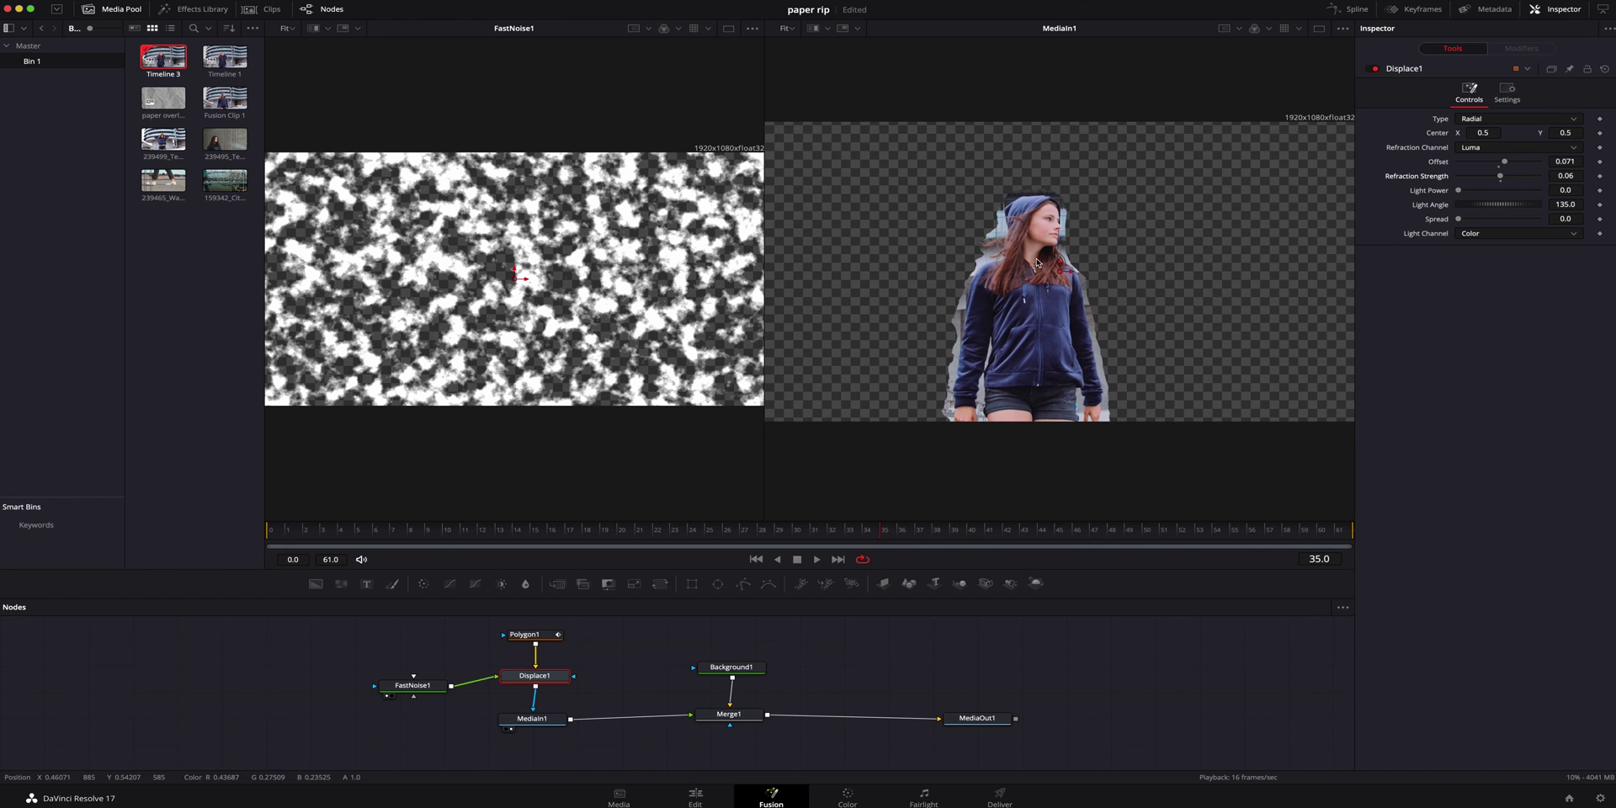
Inspect the torn mask edge around the woman at 200%, then return to a single fitted viewer
{"action": "left_click", "coordinate": [792, 31]}
{"action": "left_click", "coordinate": [786, 107]}
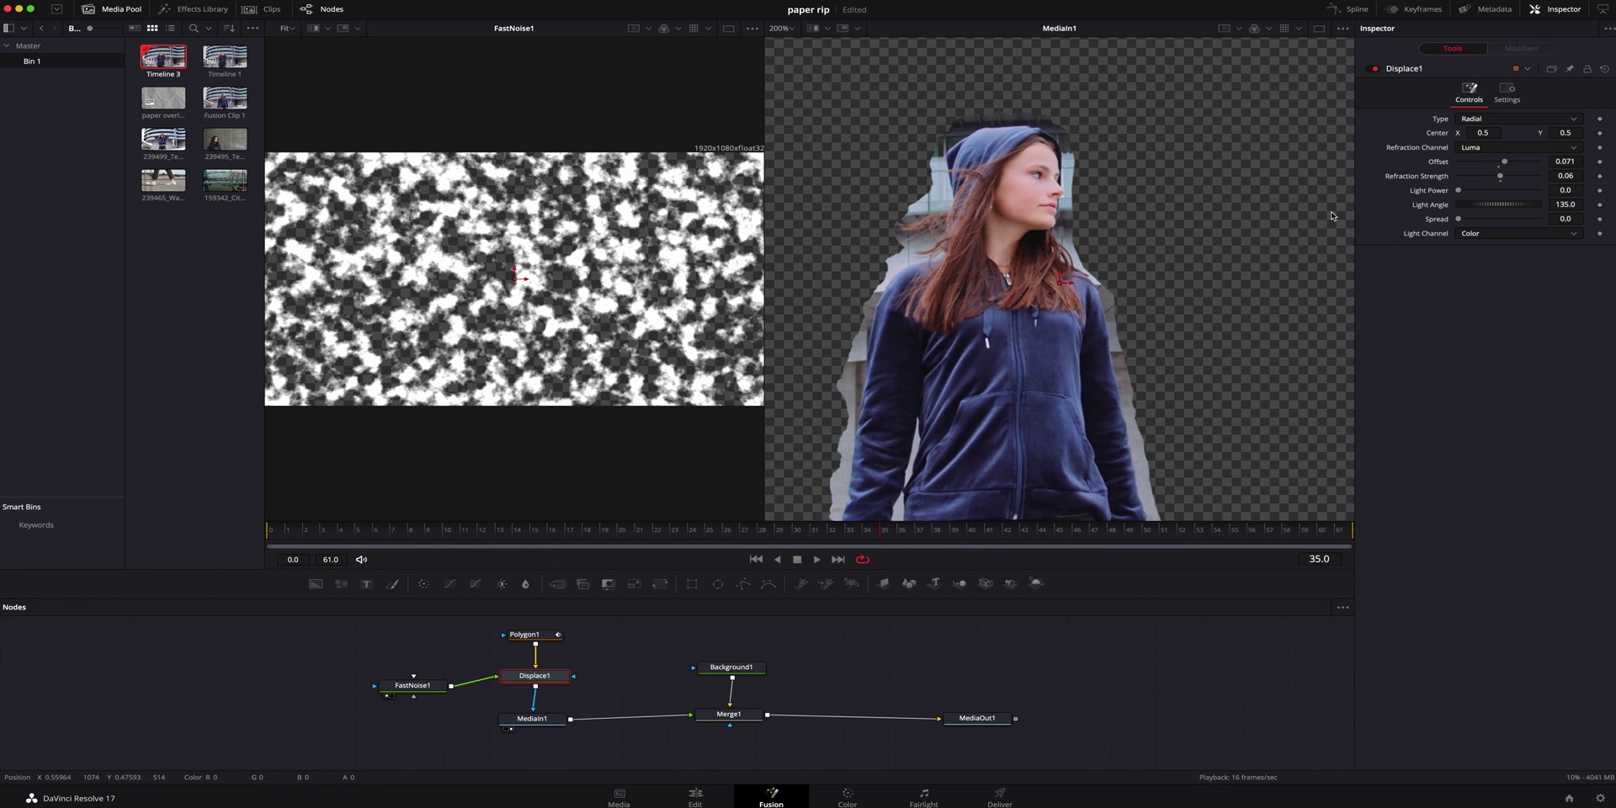
{"action": "left_click", "coordinate": [783, 29]}
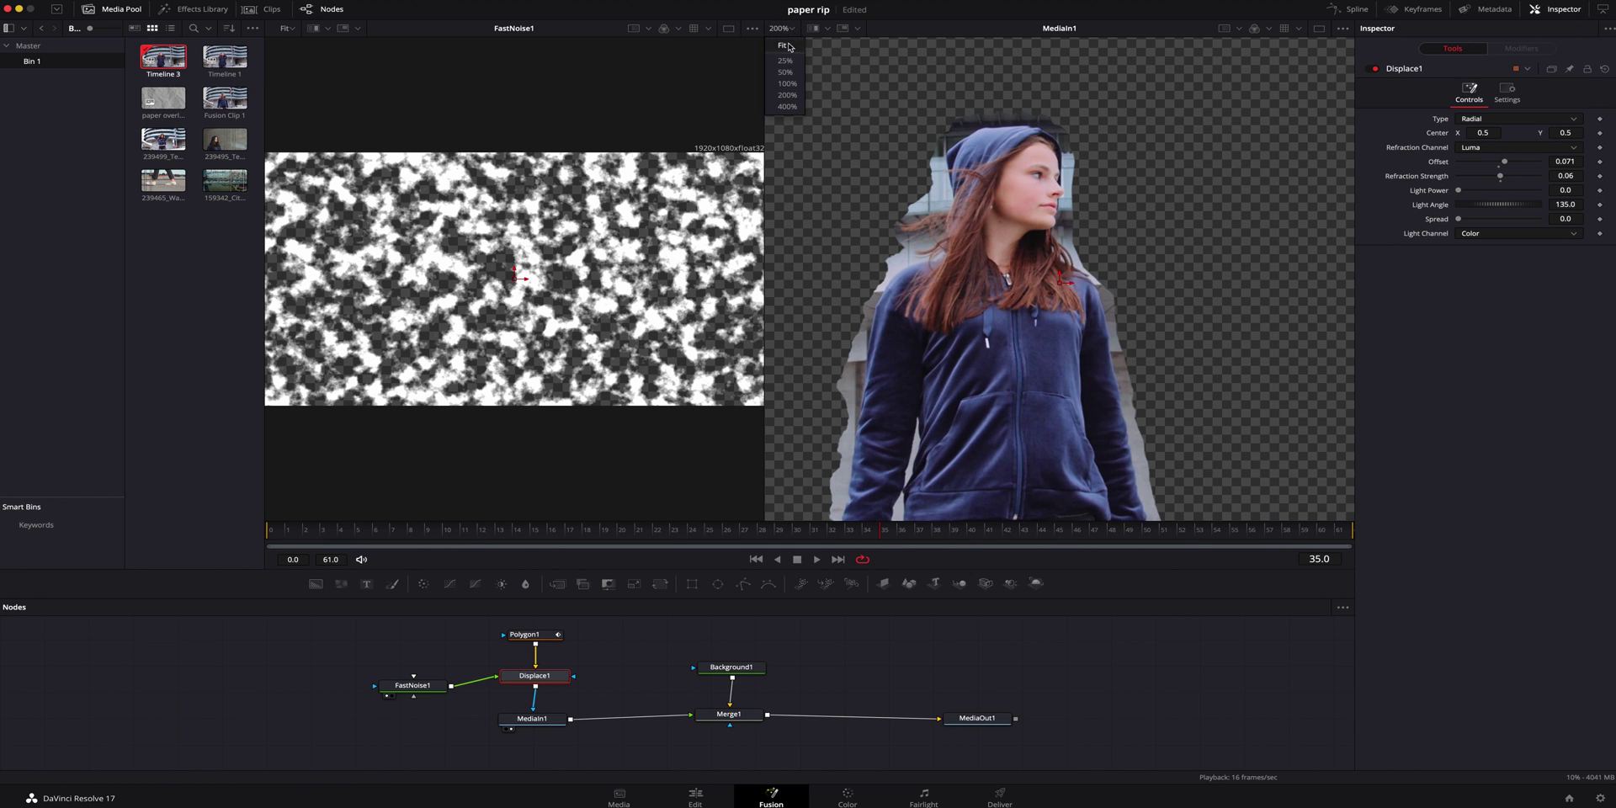
{"action": "left_click", "coordinate": [788, 48]}
{"action": "left_click", "coordinate": [728, 29]}
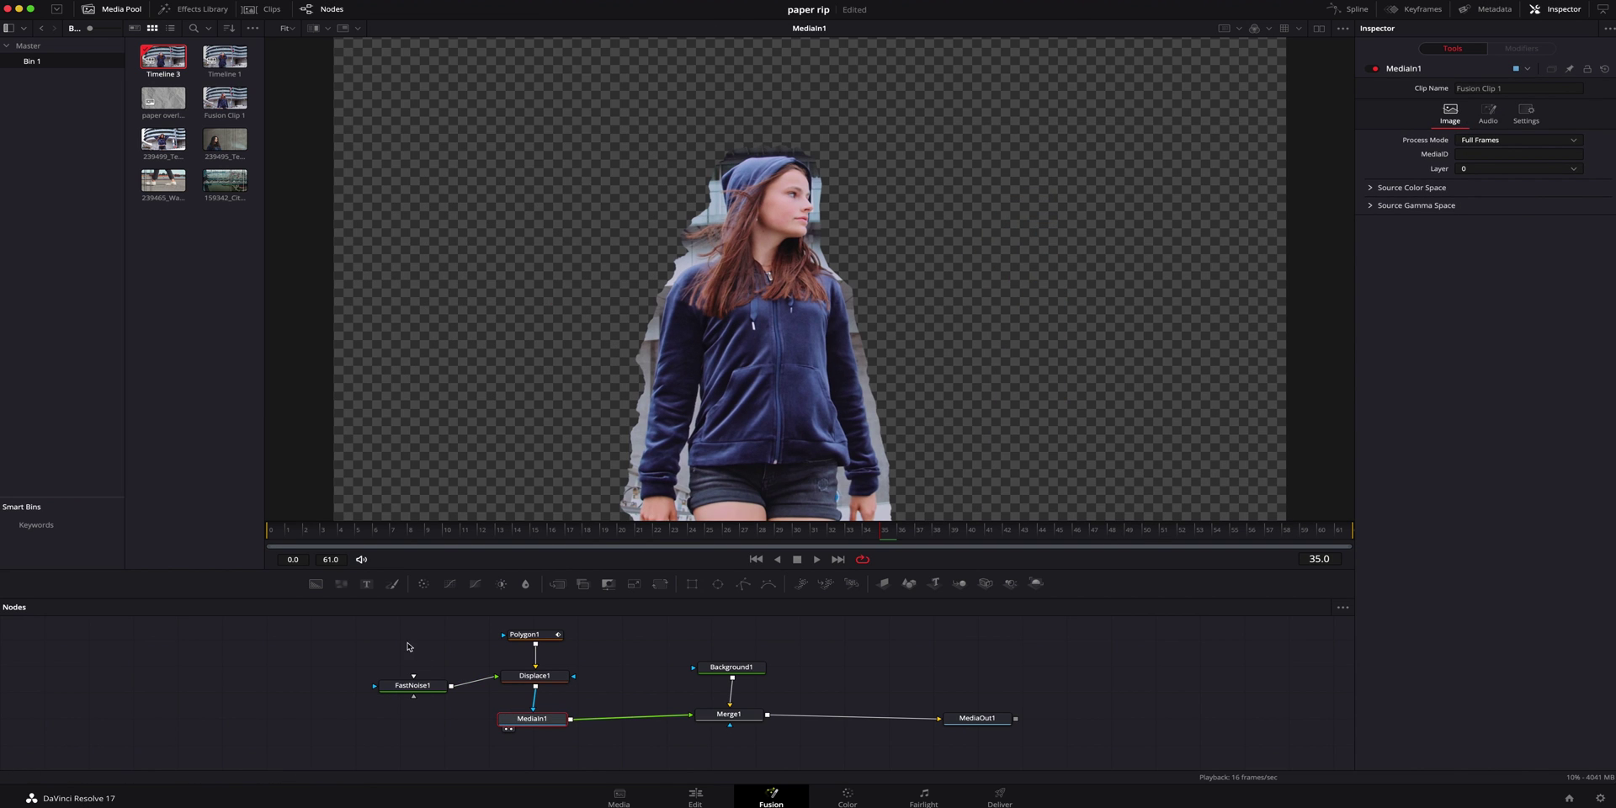
Duplicate the Polygon1, FastNoise1 and Displace1 nodes and connect the copied Displace node to Background1 as its mask
{"action": "left_click_drag", "start_coordinate": [385, 628], "coordinate": [562, 696]}
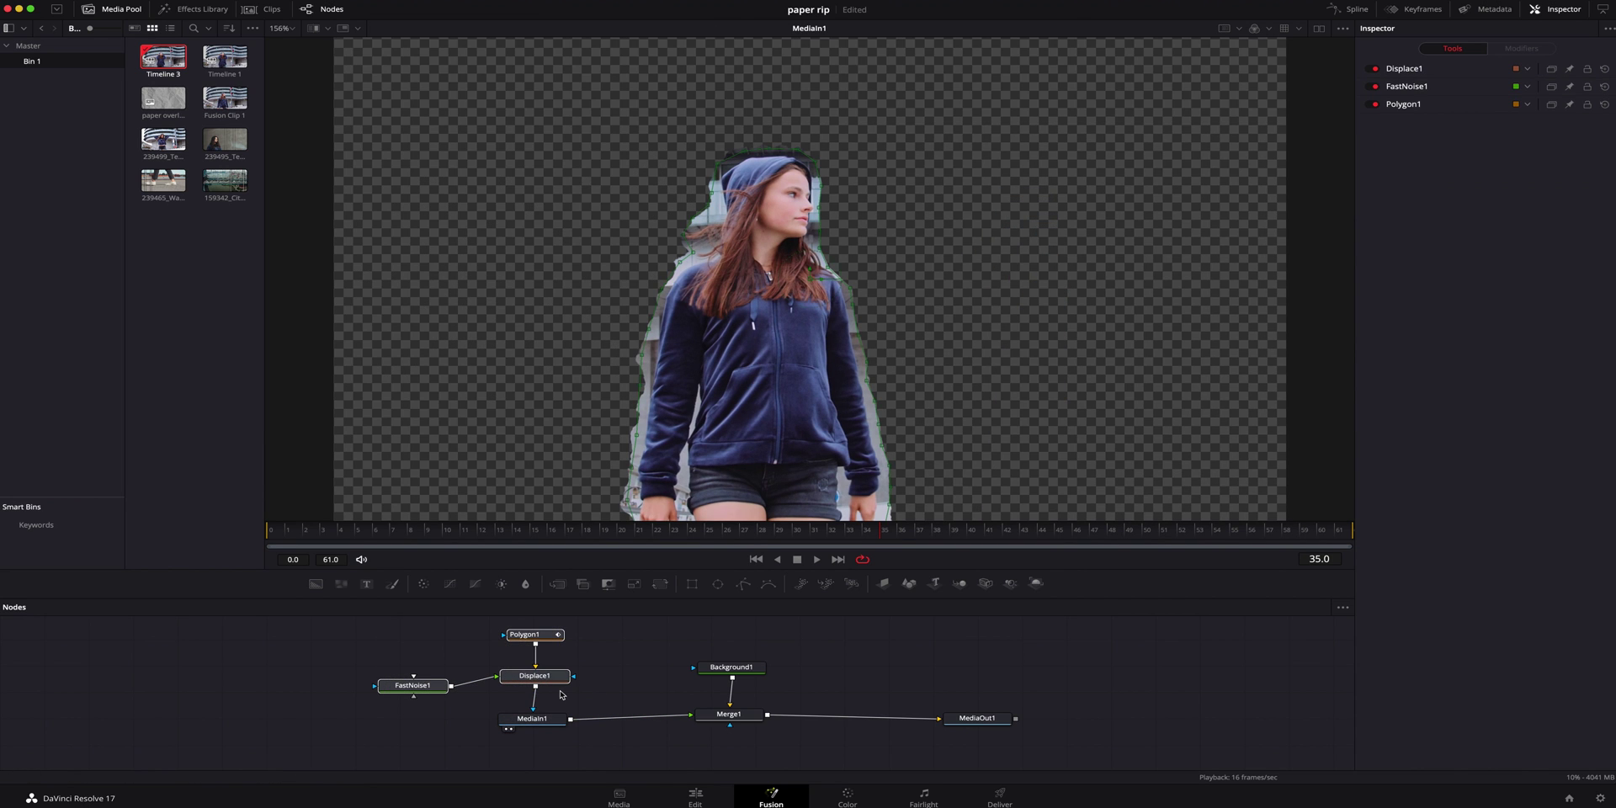
{"action": "left_click", "coordinate": [649, 654]}
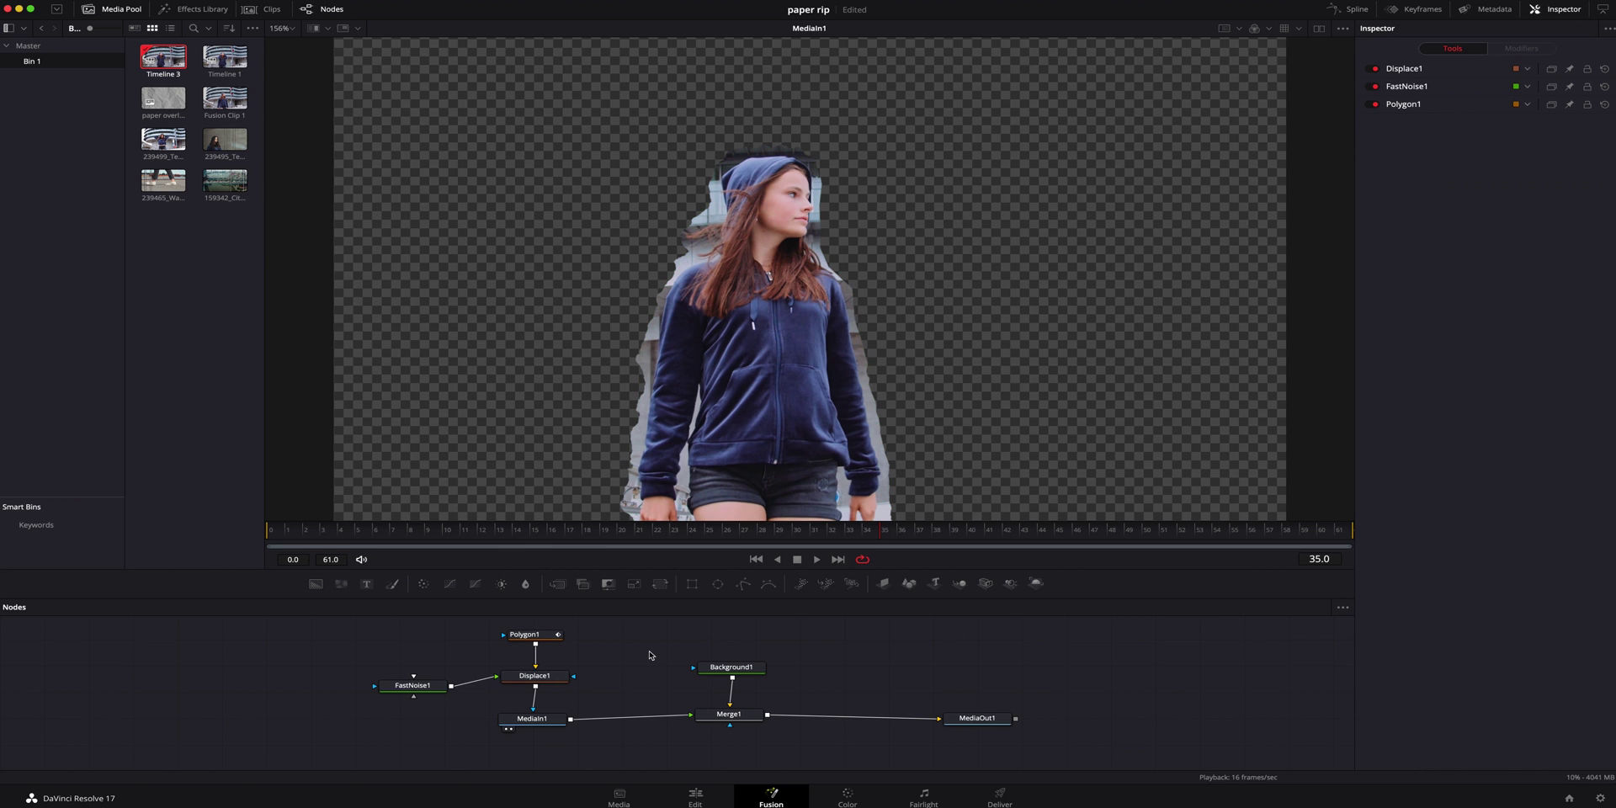
{"action": "key", "text": "ctrl+v"}
{"action": "left_click_drag", "start_coordinate": [653, 656], "coordinate": [734, 724]}
{"action": "scroll", "coordinate": [773, 660], "scroll_direction": "up", "scroll_amount": 3}
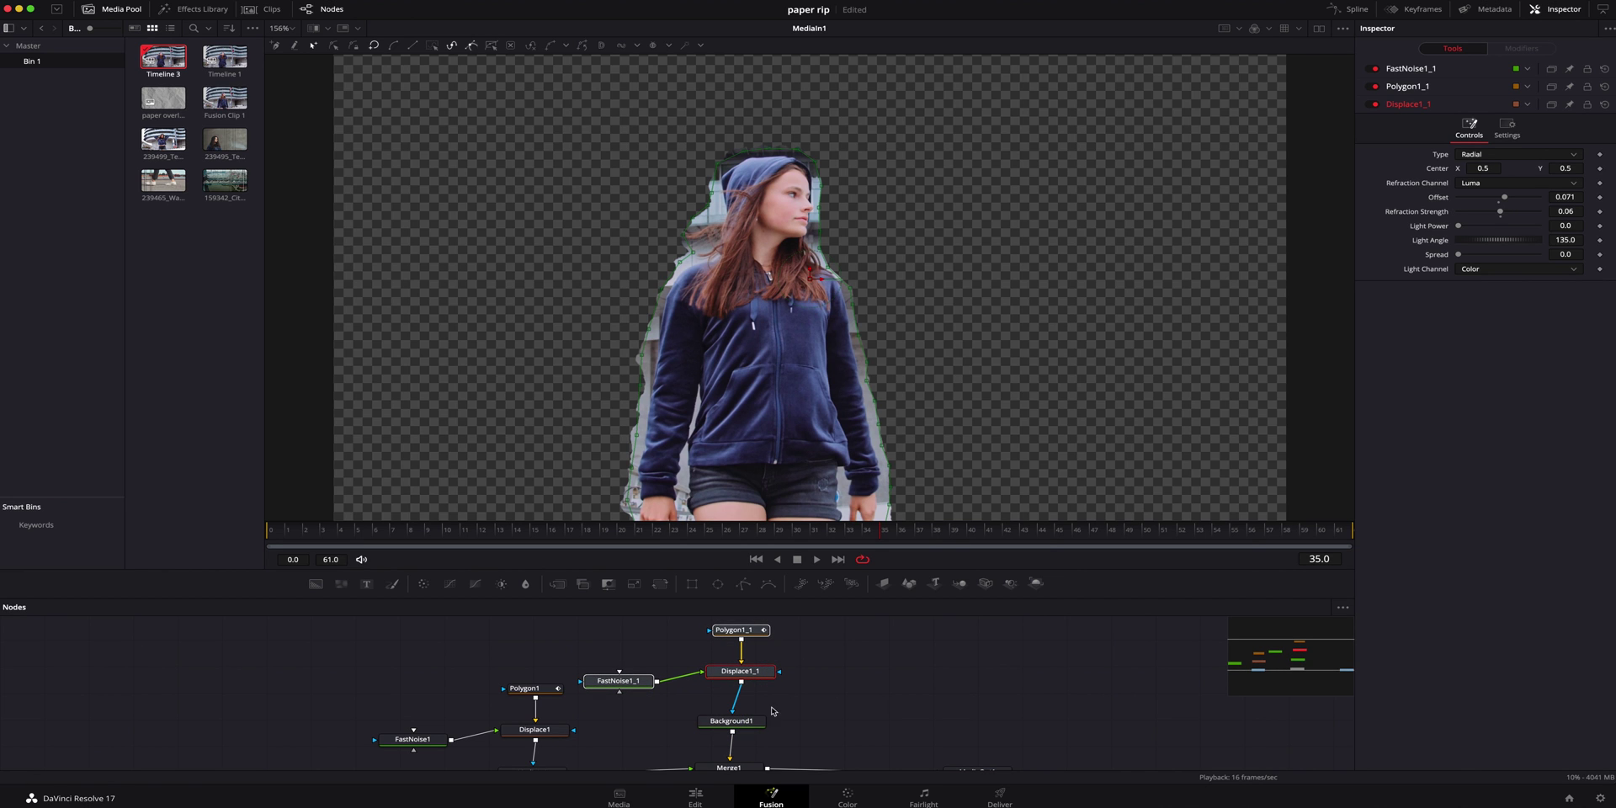
{"action": "left_click", "coordinate": [745, 721]}
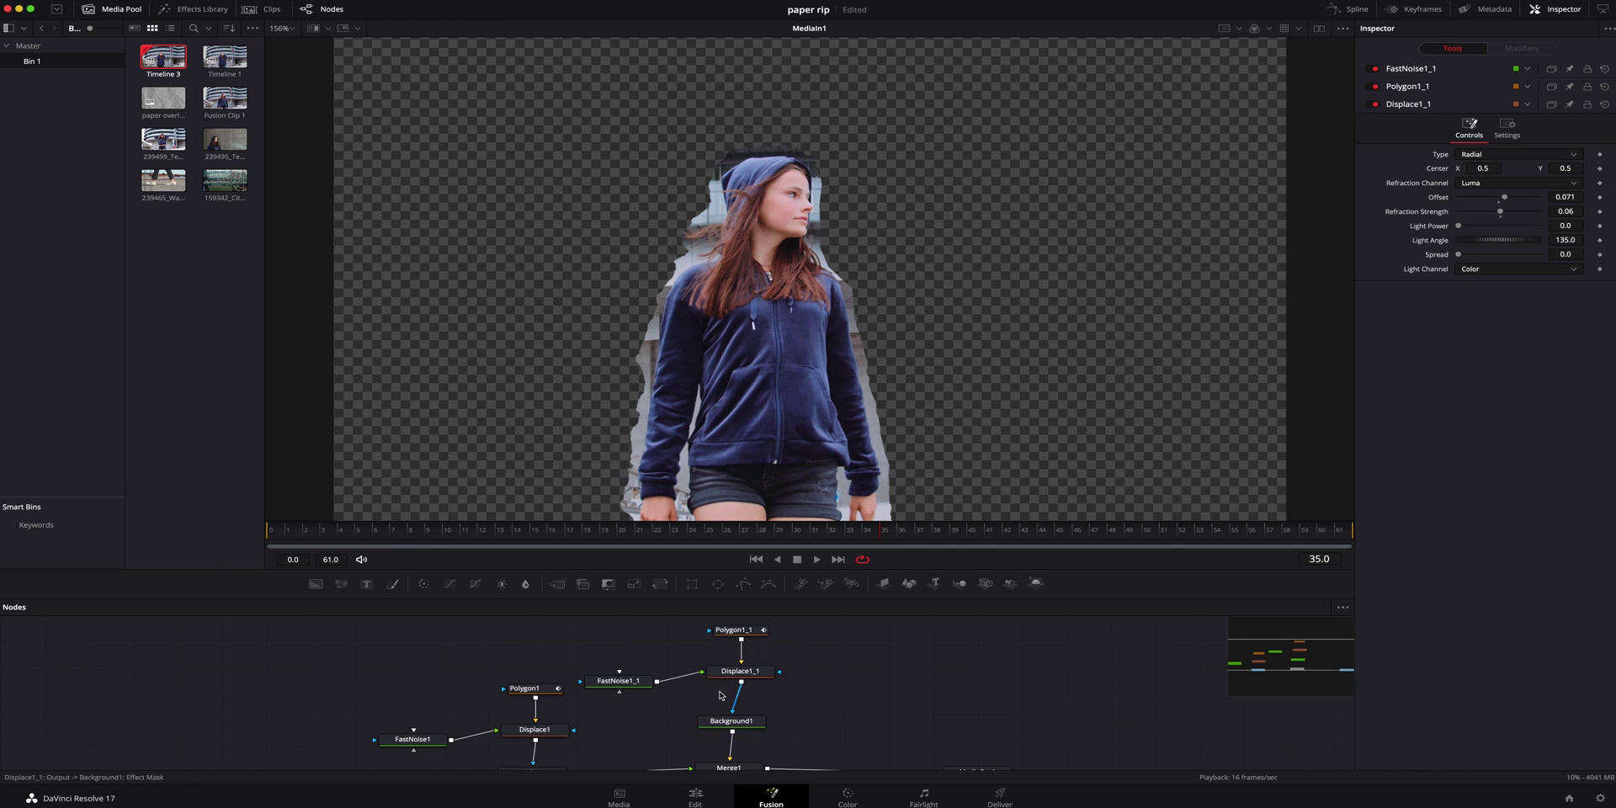
Adjust the copied polygon's border width through 0.01, 0.0078 and 0.0064, ending at 0.073 for a wide paper edge
{"action": "left_click", "coordinate": [753, 631]}
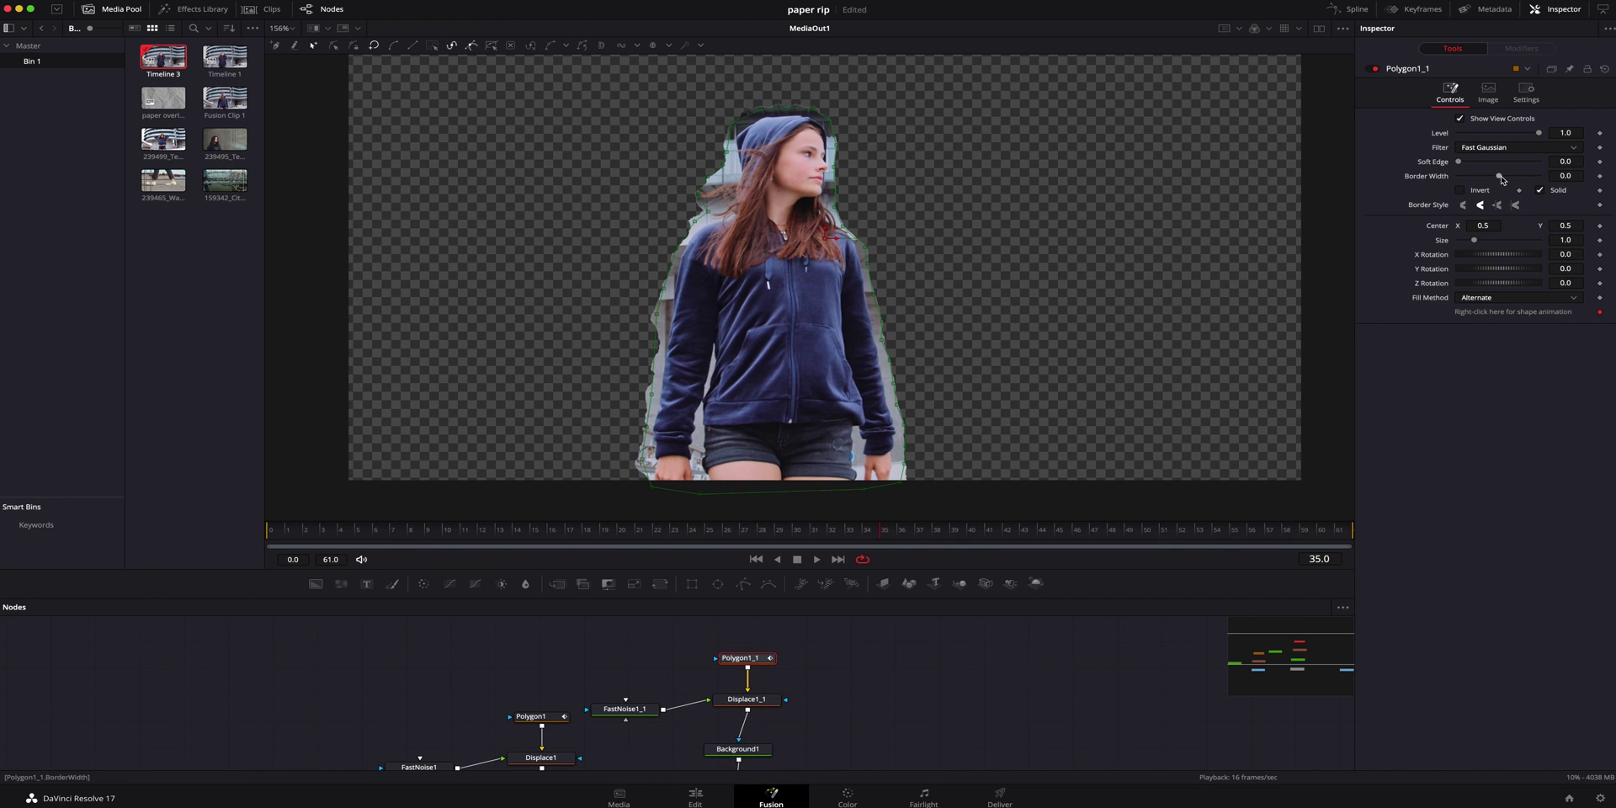
{"action": "left_click_drag", "start_coordinate": [1498, 176], "coordinate": [1505, 178]}
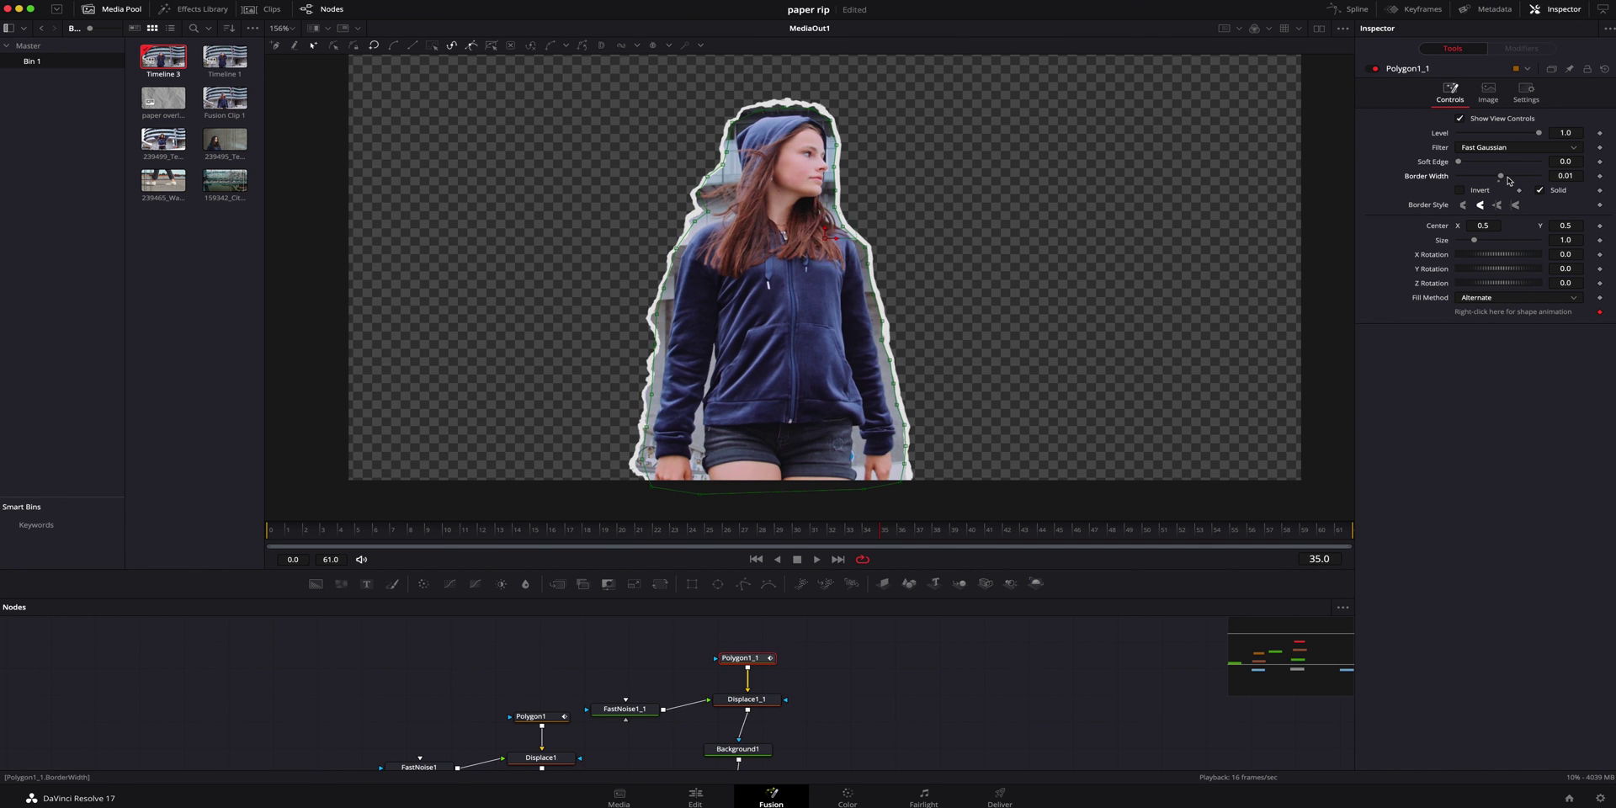
{"action": "left_click", "coordinate": [1564, 176]}
{"action": "type", "text": "0.0078"}
{"action": "key", "text": "Return"}
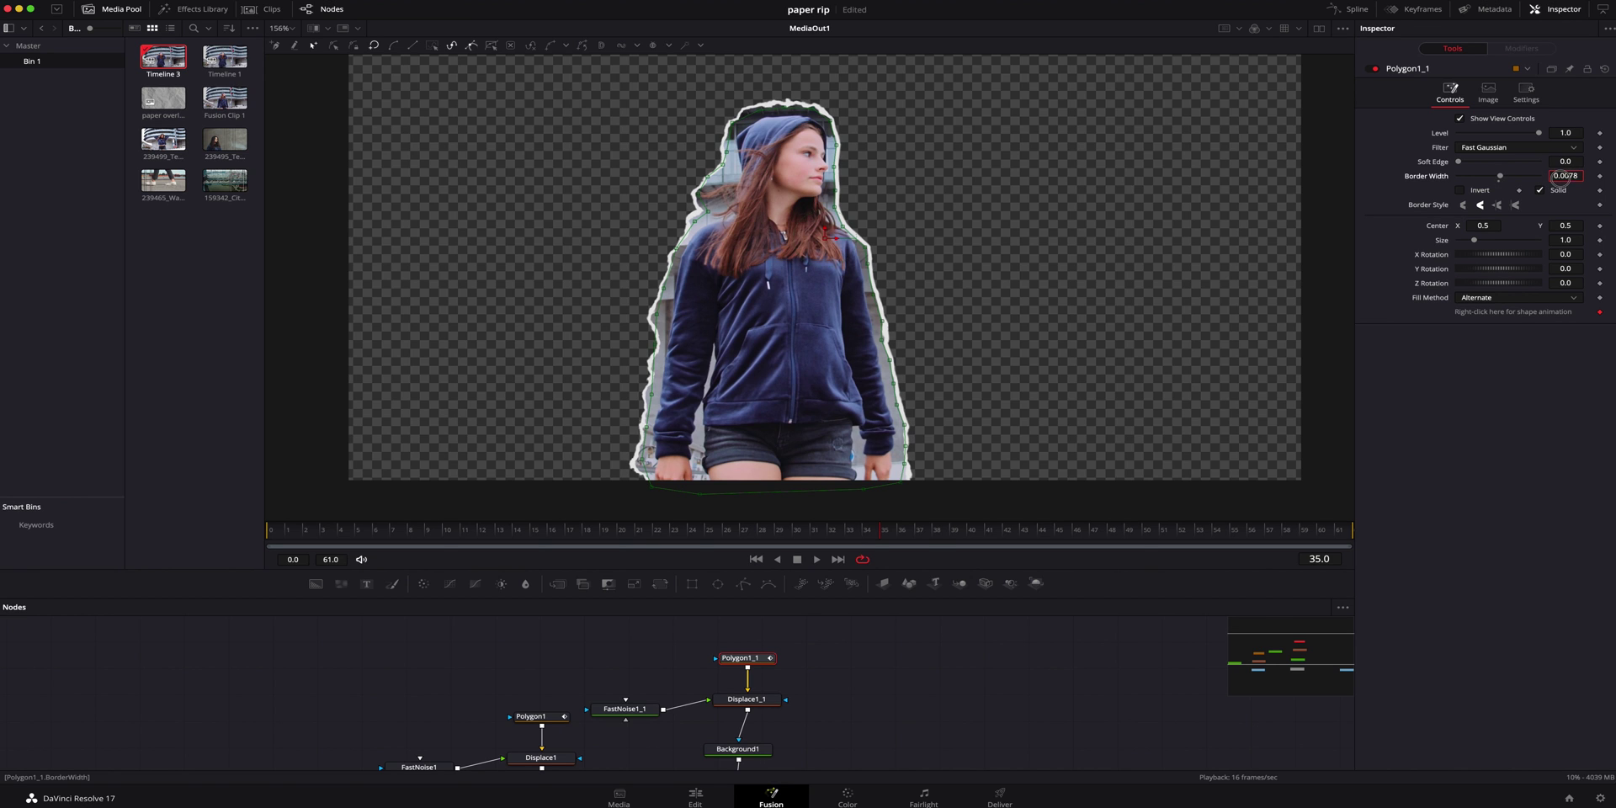
{"action": "left_click_drag", "start_coordinate": [1561, 178], "coordinate": [1535, 179]}
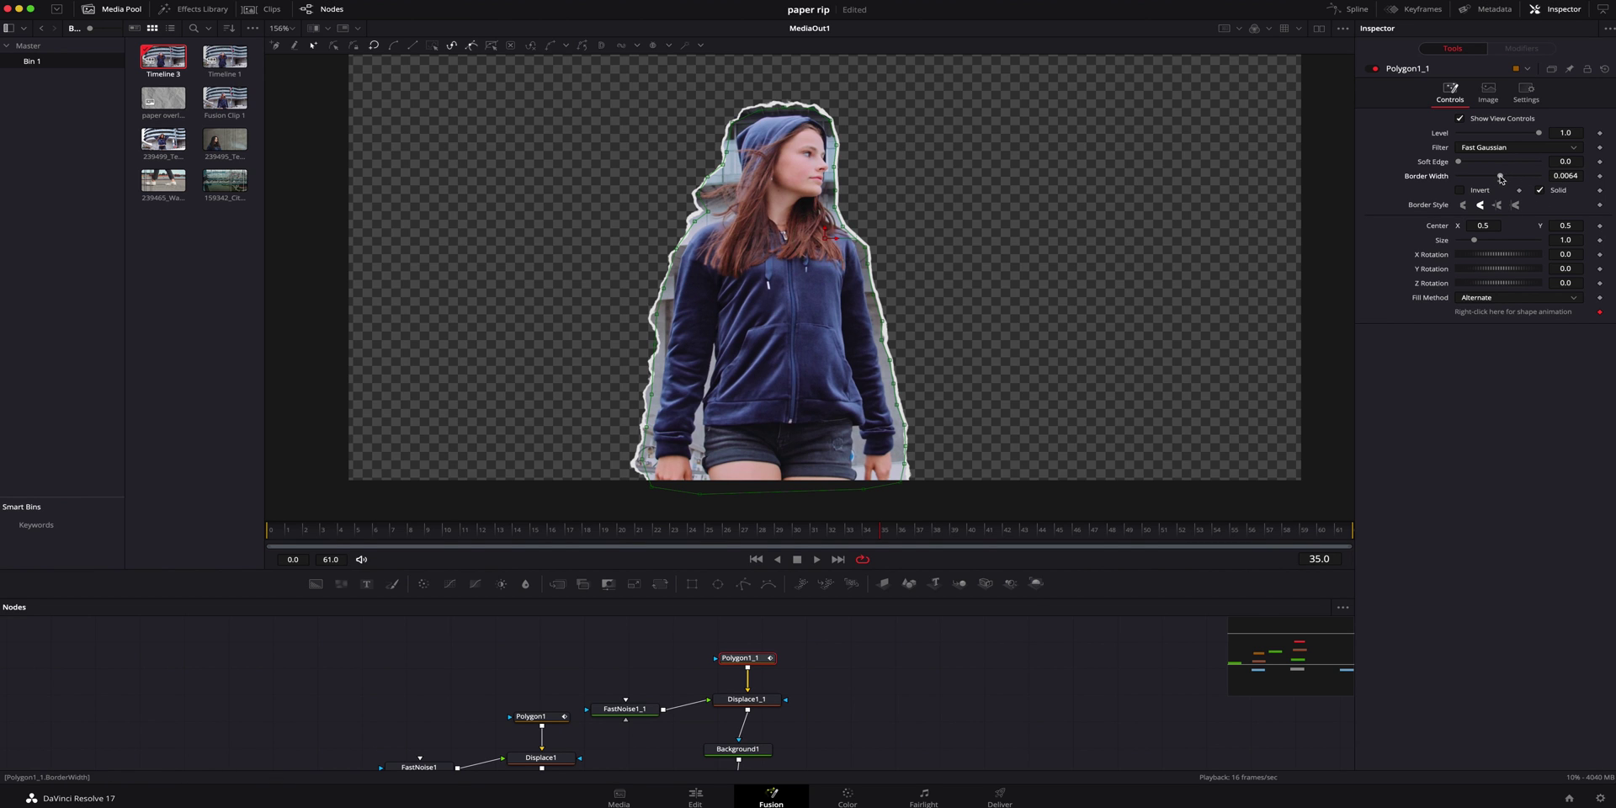
{"action": "left_click_drag", "start_coordinate": [1500, 179], "coordinate": [1513, 178]}
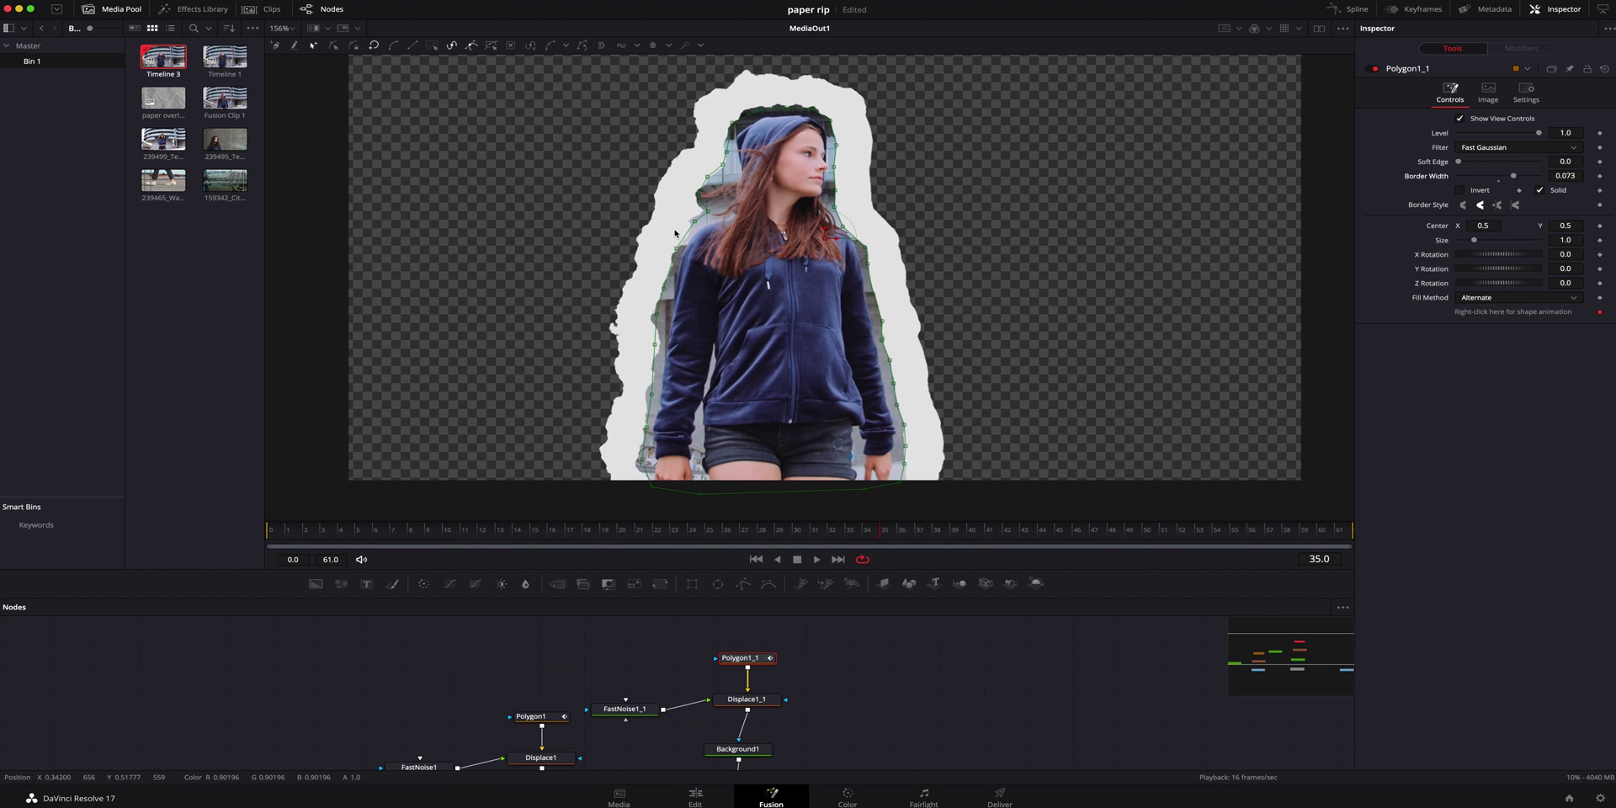
Undo the last border width change on the copied polygon and return to the Edit page at the Fusion clip's start
{"action": "key", "text": "super+z"}
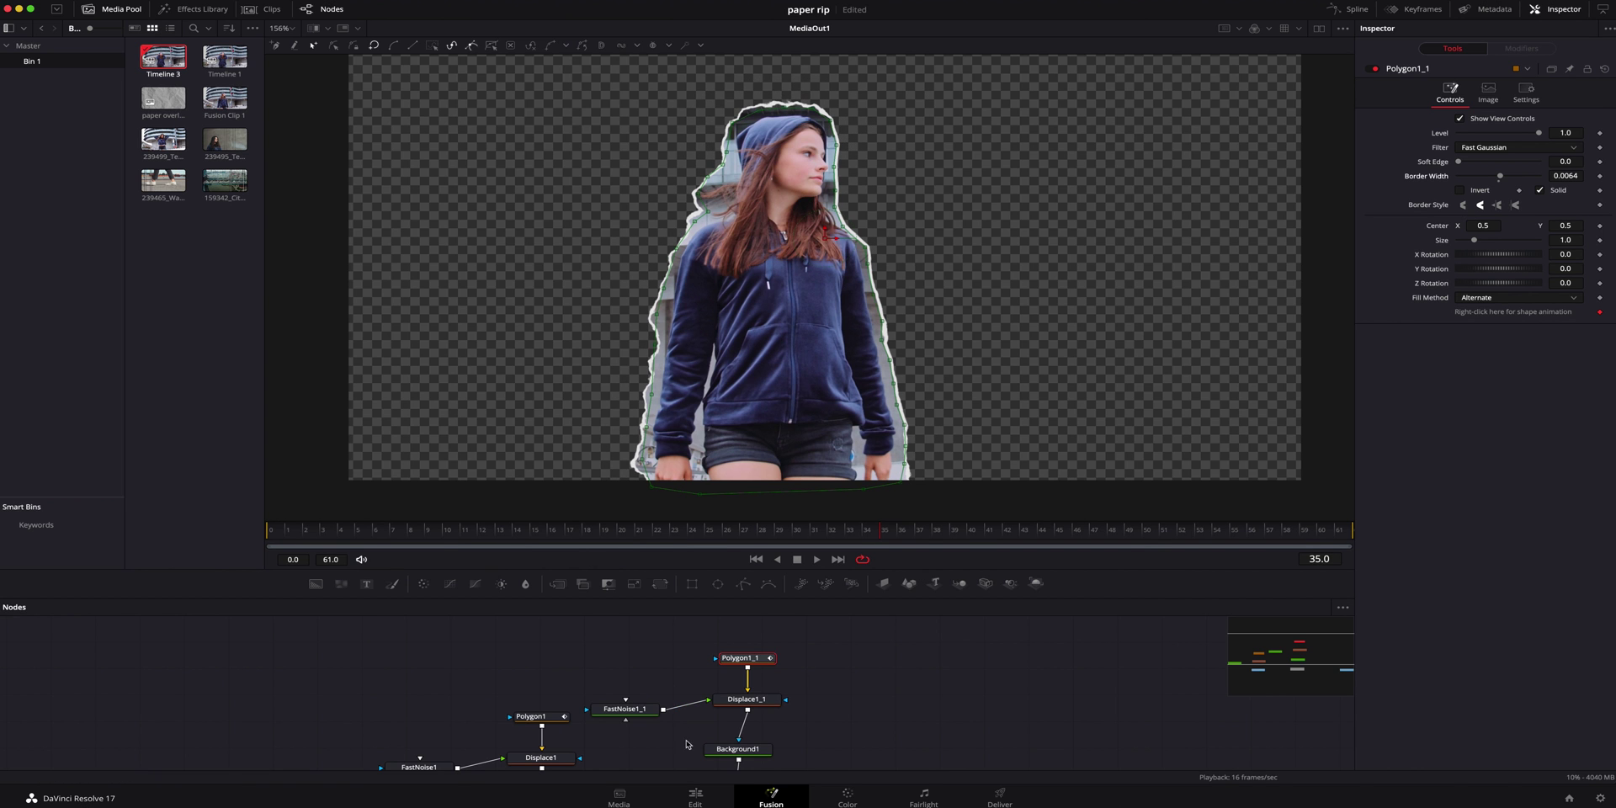
{"action": "left_click", "coordinate": [705, 793]}
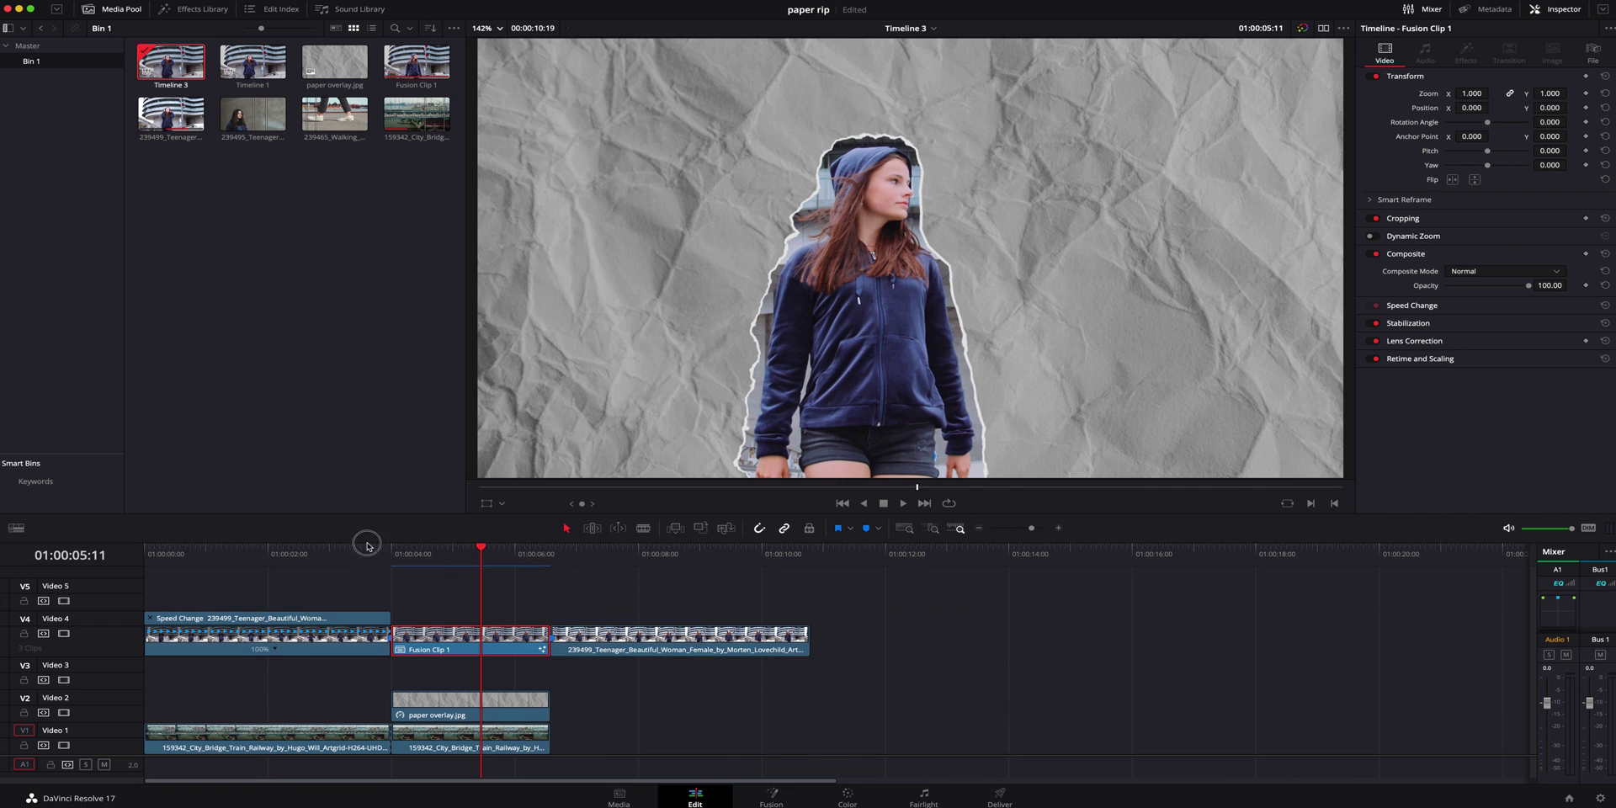
{"action": "key", "text": "Up"}
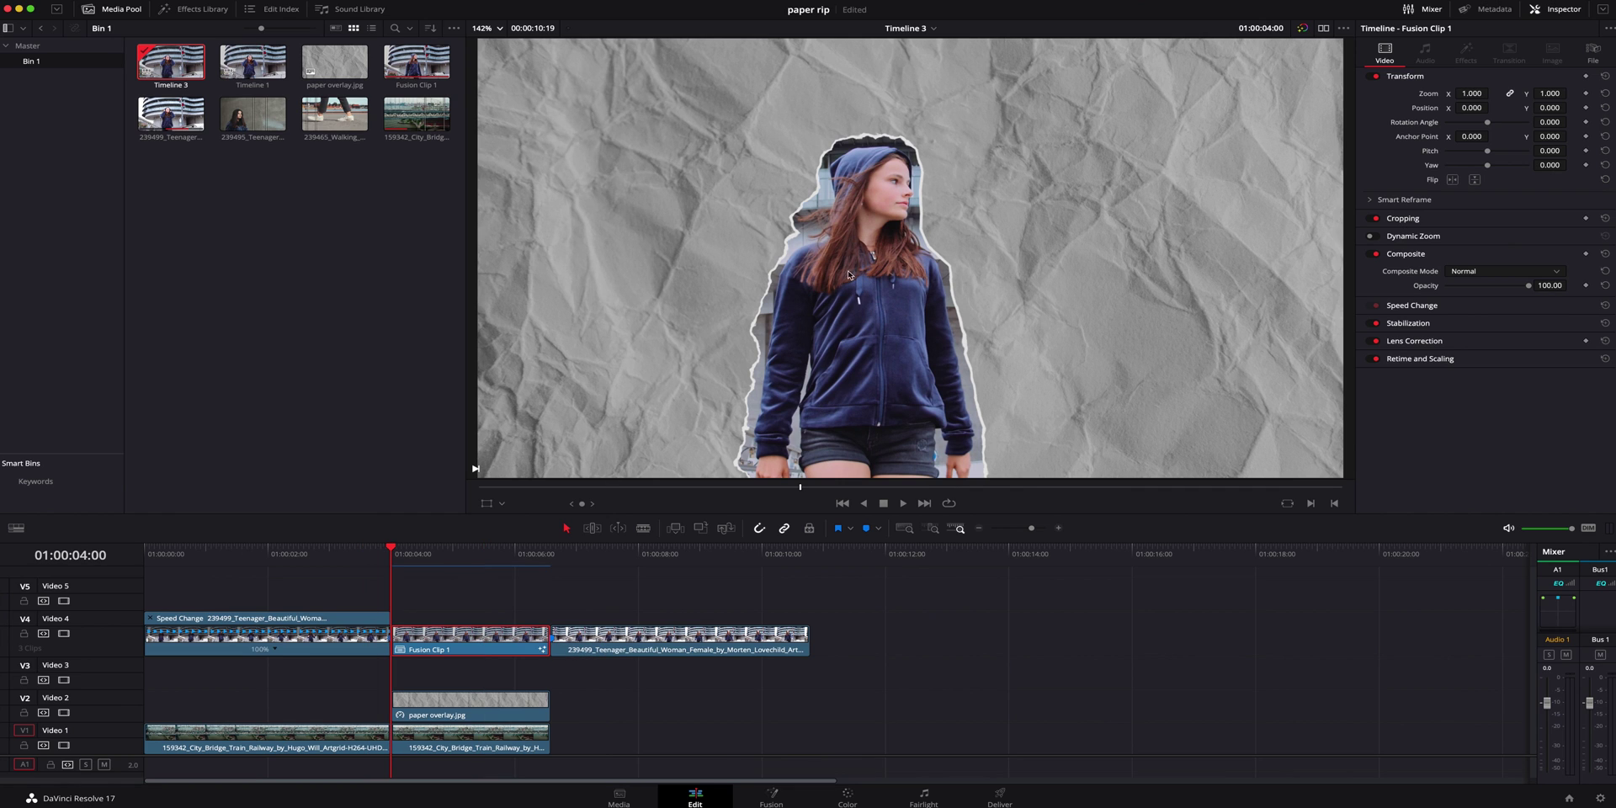
Try the Exclusion composite mode on the paper overlay clip, and settle on Divide
{"action": "left_click", "coordinate": [467, 704]}
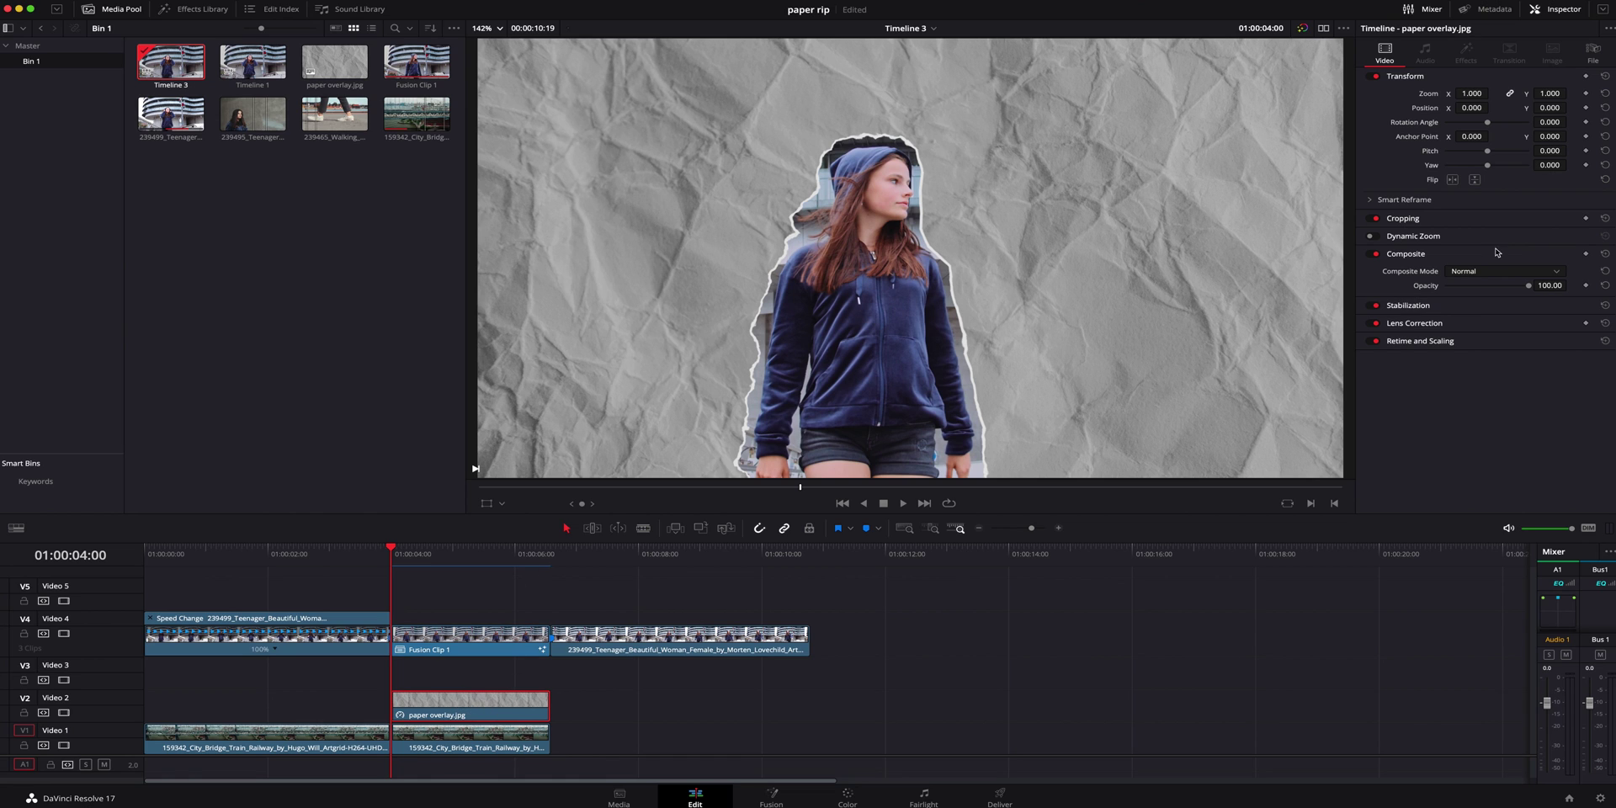
{"action": "left_click", "coordinate": [1483, 272]}
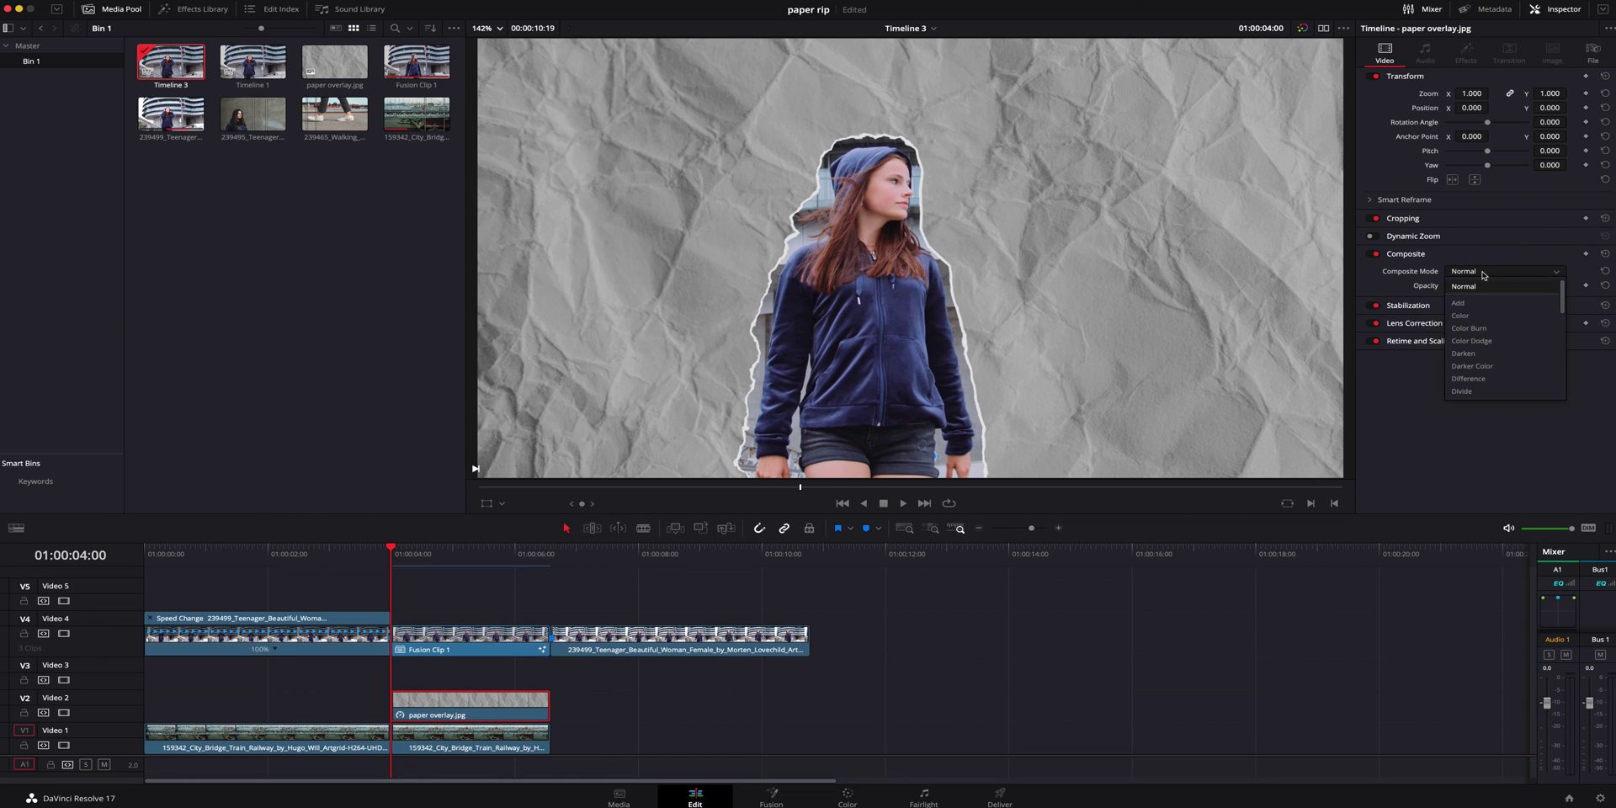
{"action": "left_click", "coordinate": [1472, 376]}
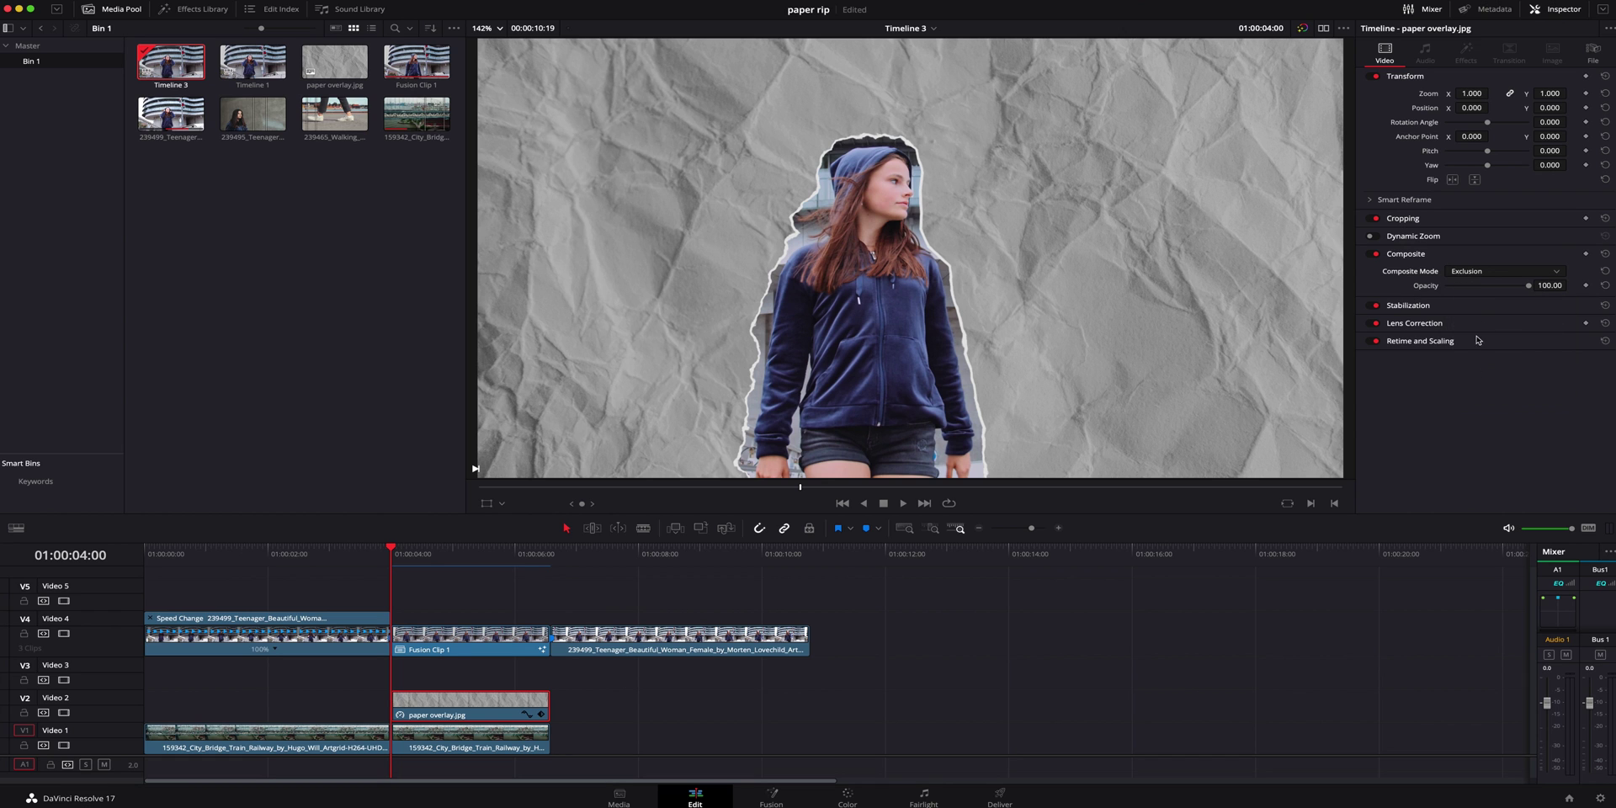
{"action": "left_click", "coordinate": [1481, 271]}
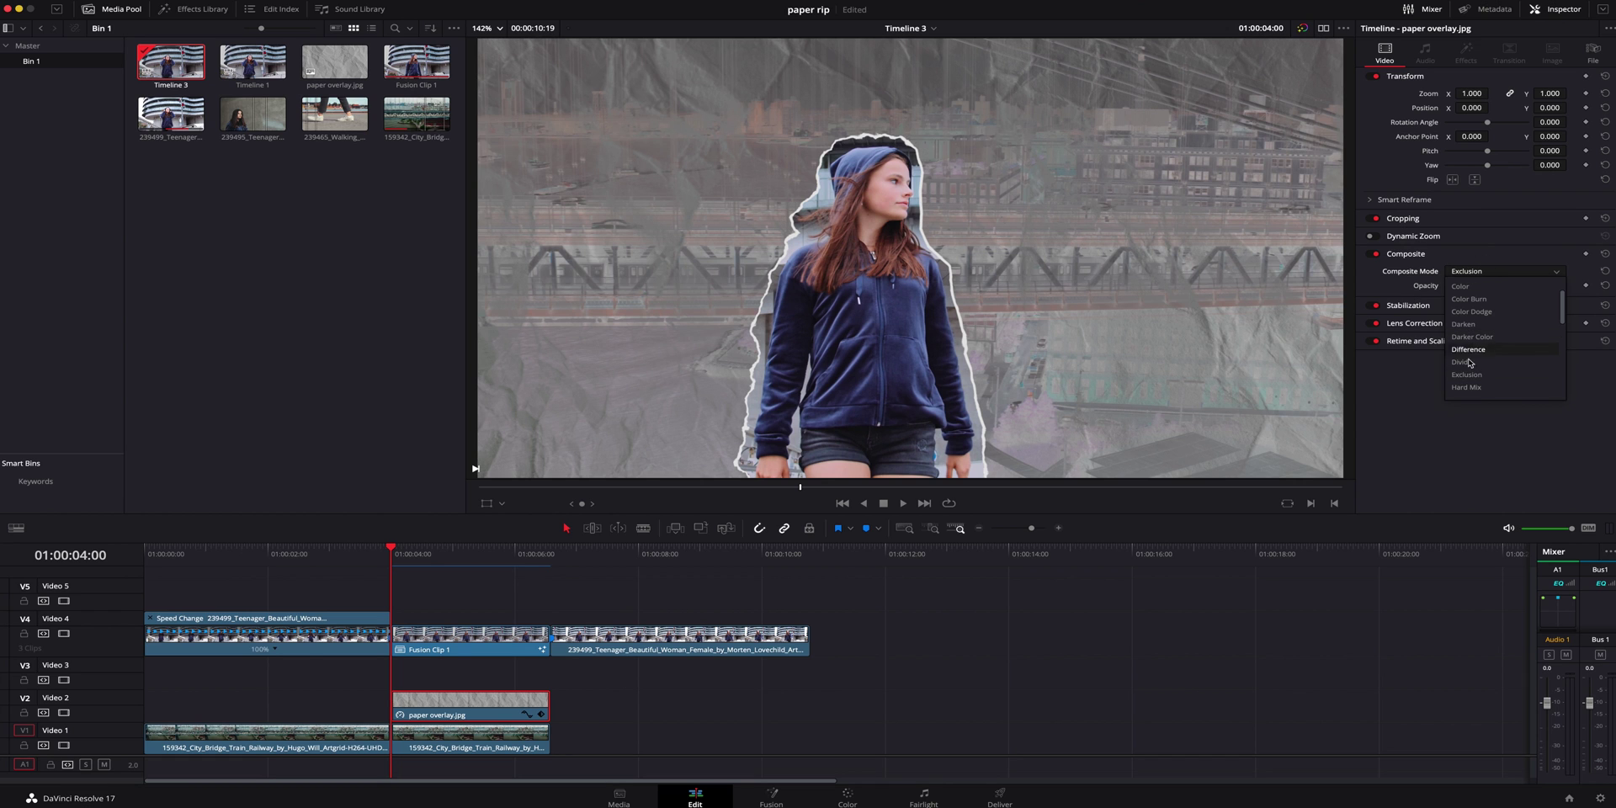
{"action": "scroll", "coordinate": [1474, 389], "scroll_direction": "down", "scroll_amount": 2}
{"action": "left_click", "coordinate": [1473, 338]}
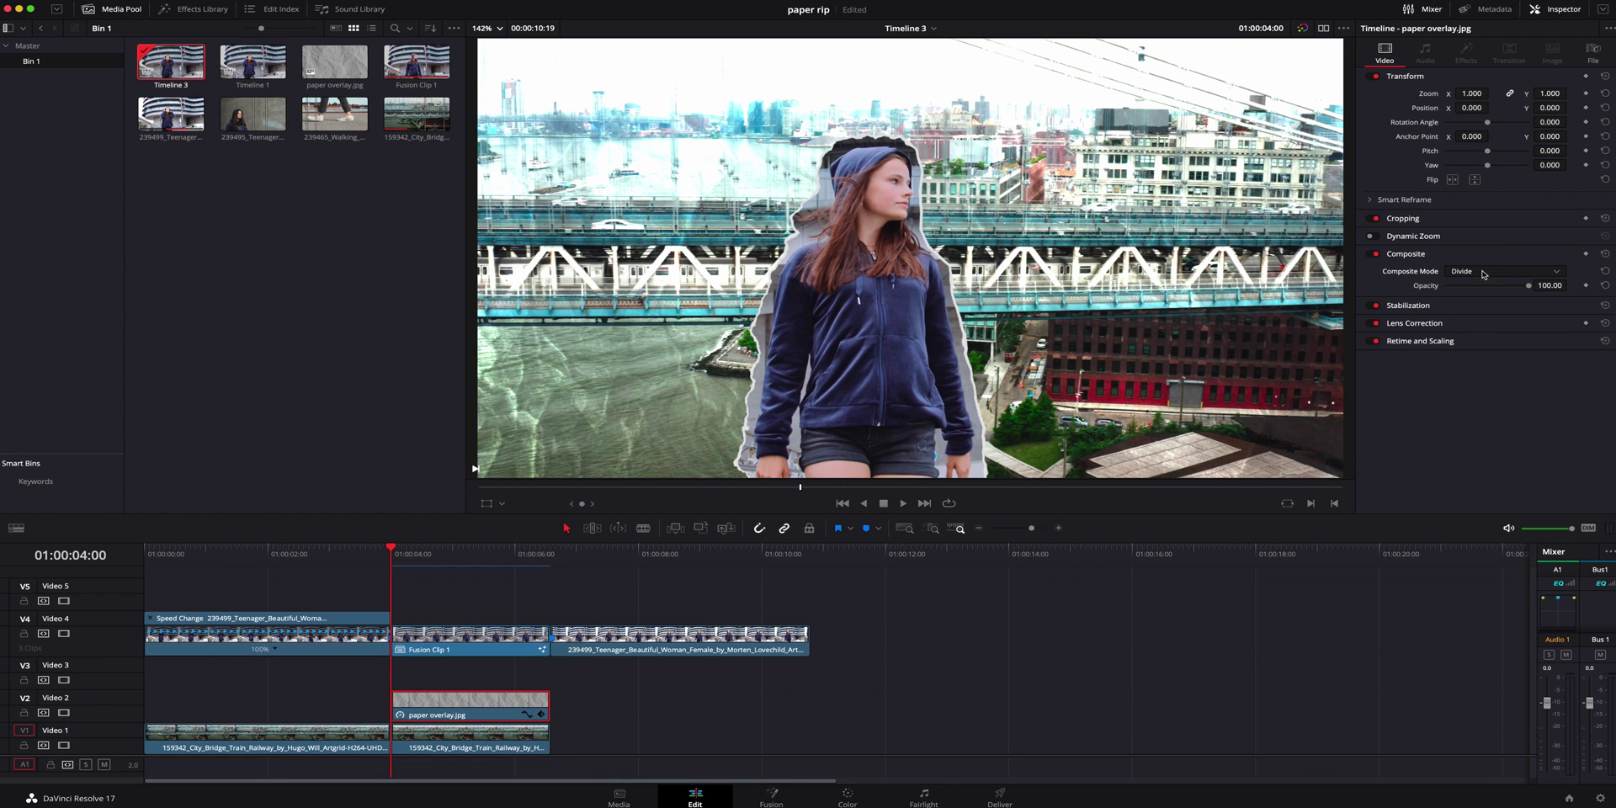
Lower the opacity of the city bridge clip beneath the paper overlay to 41.22
{"action": "left_click", "coordinate": [465, 736]}
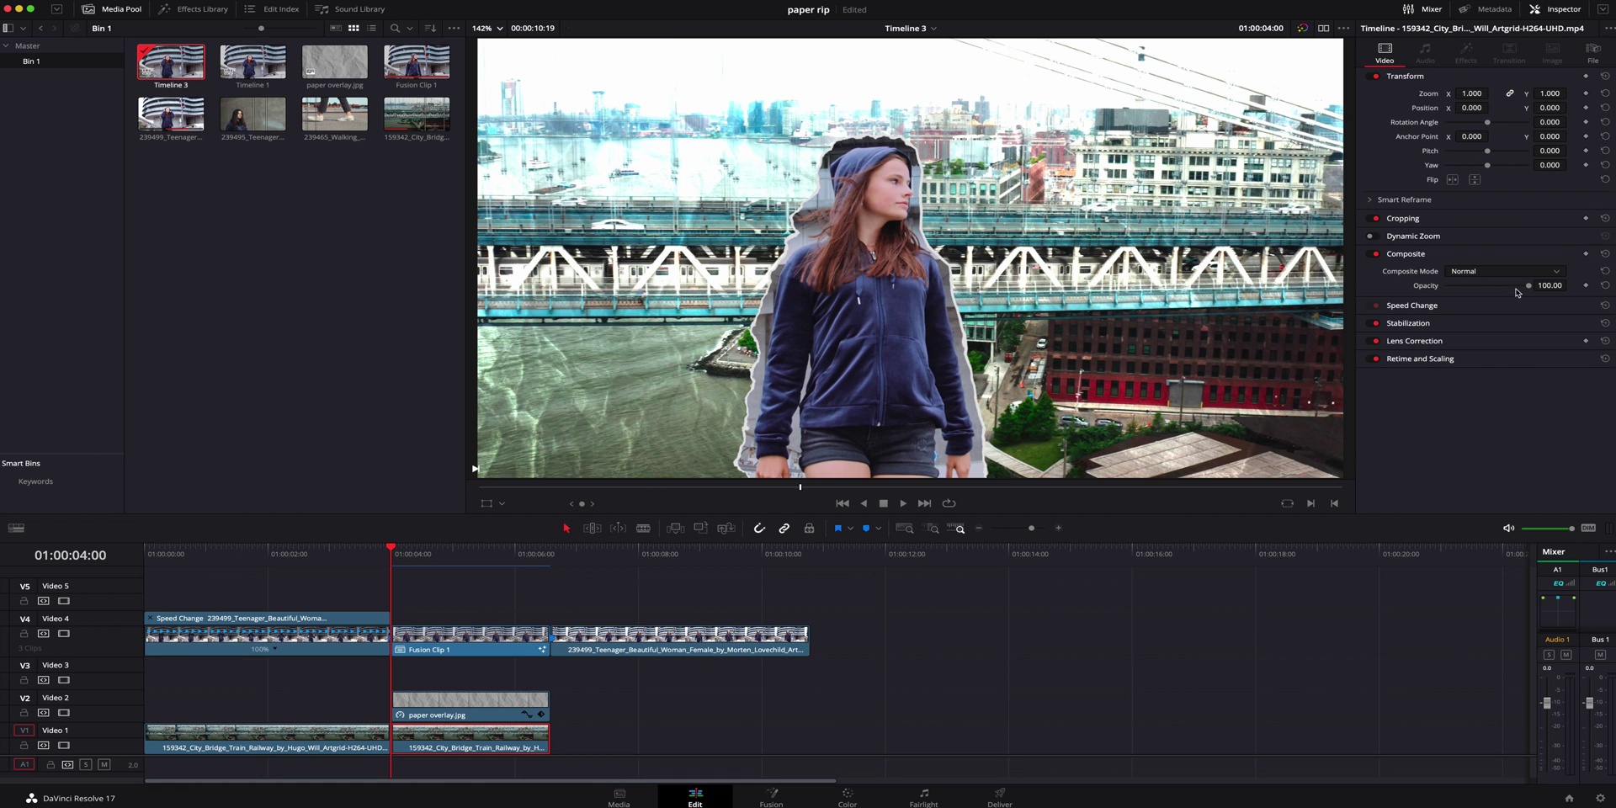
{"action": "left_click_drag", "start_coordinate": [1528, 286], "coordinate": [1481, 288]}
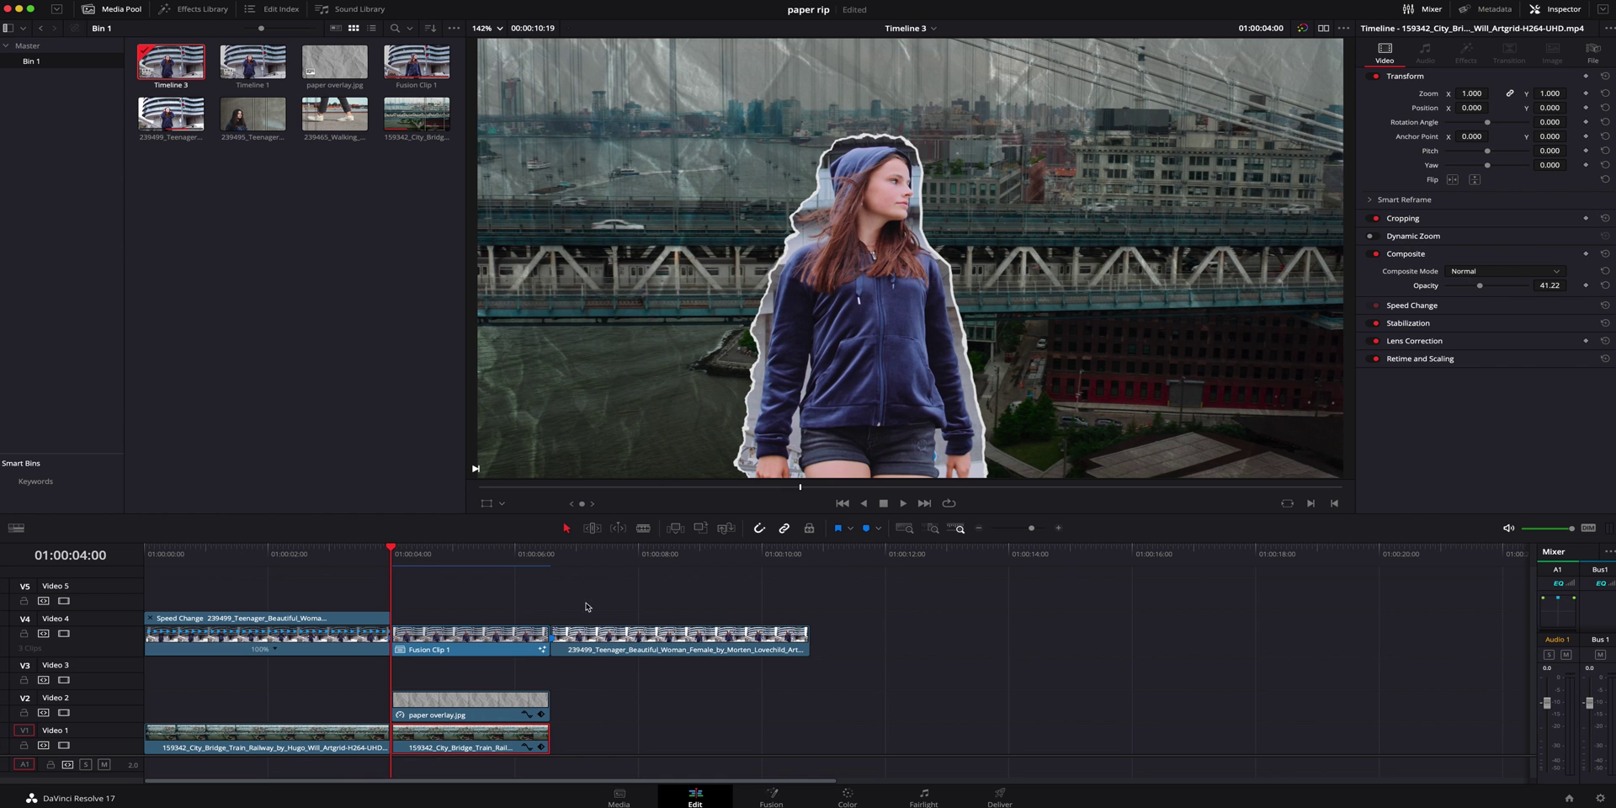
On the Color page, reduce the saturation and temperature of the bridge clip under the paper overlay, and return to the Edit page
{"action": "left_click", "coordinate": [847, 795]}
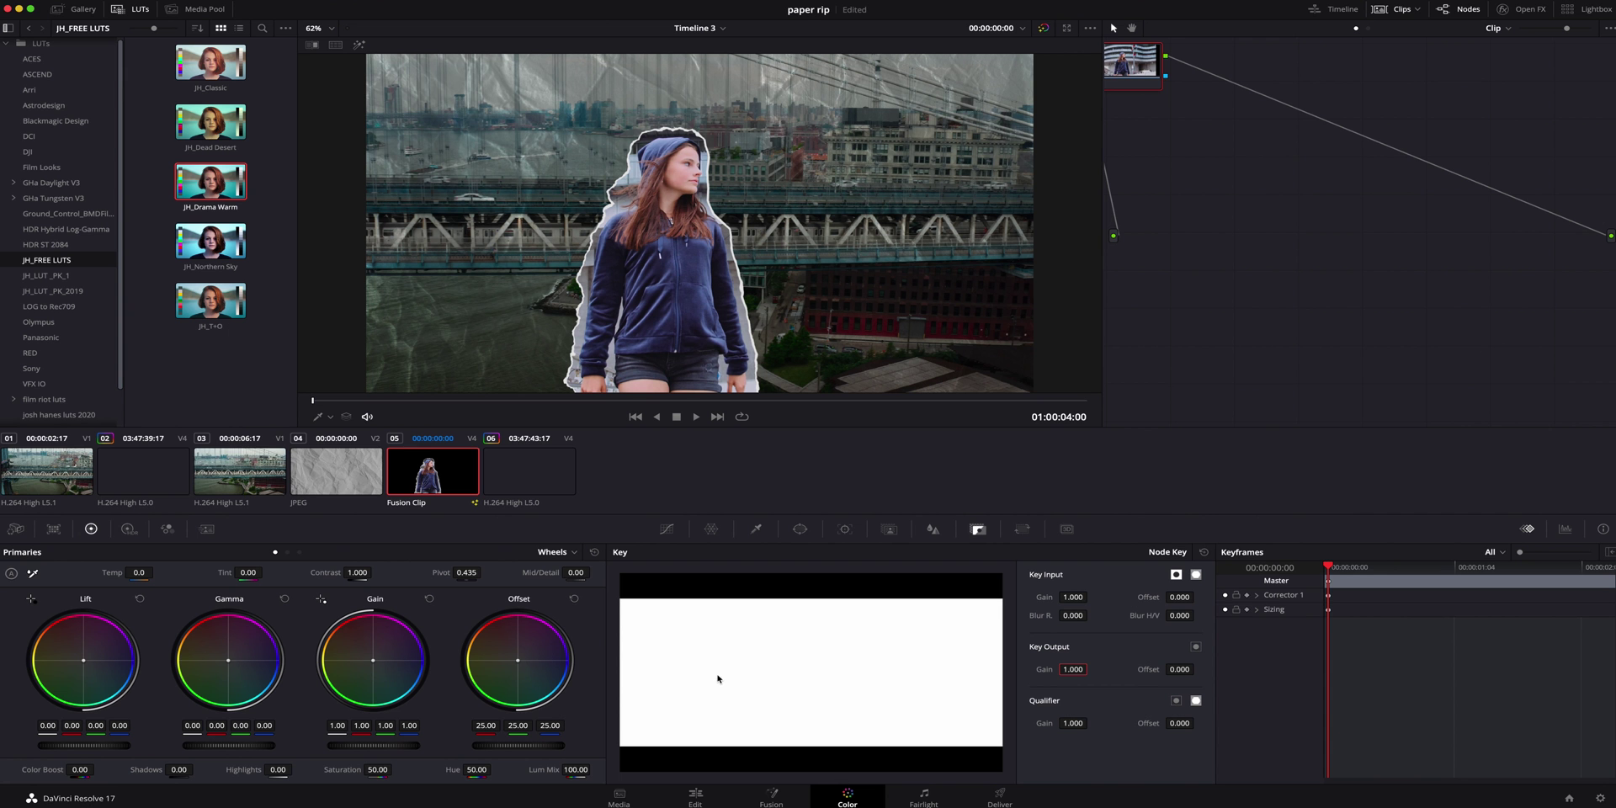
{"action": "left_click", "coordinate": [260, 477]}
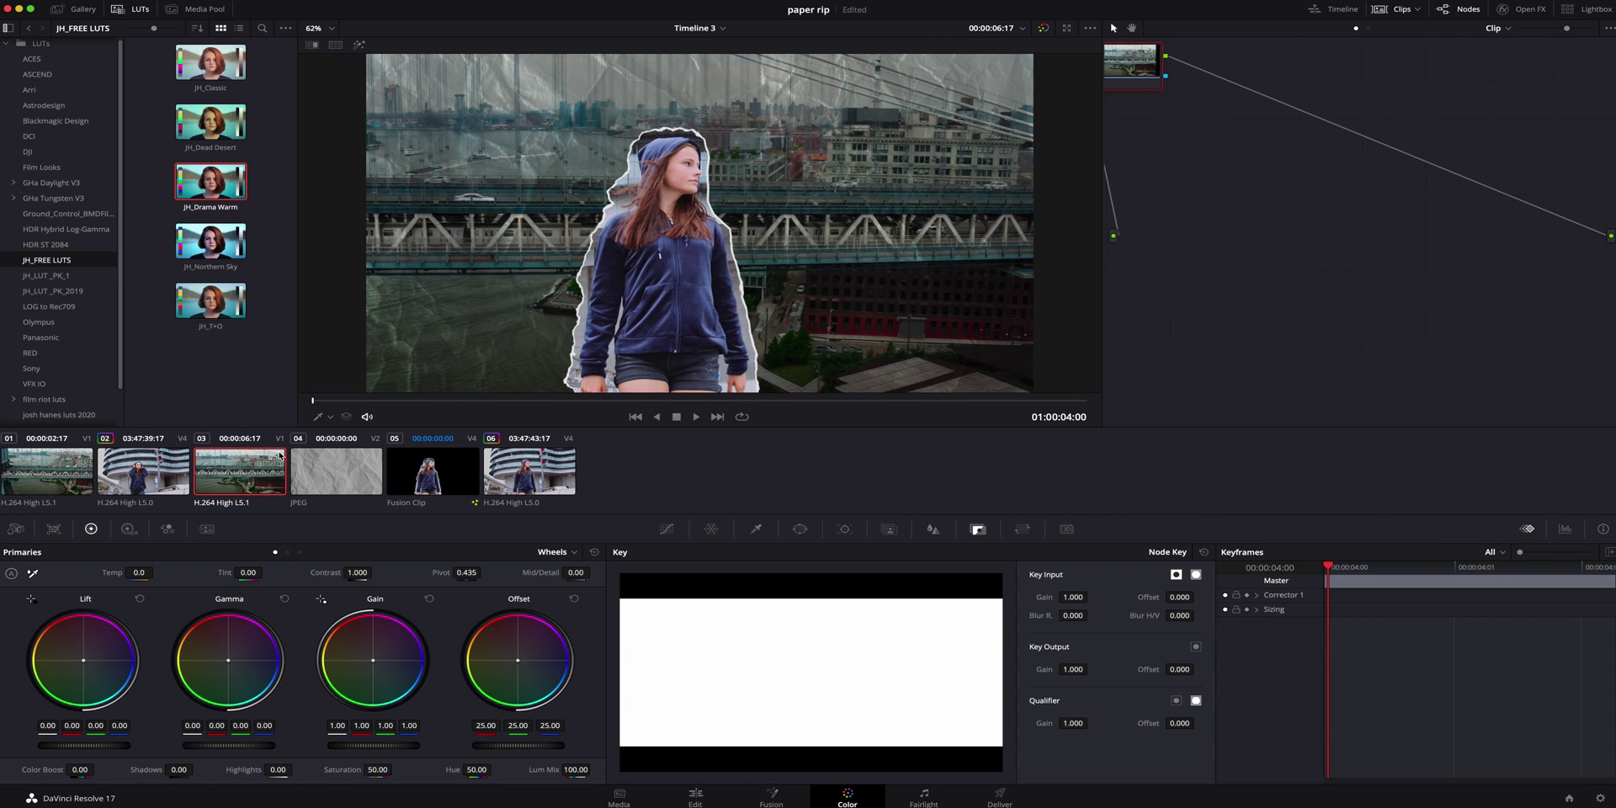
{"action": "left_click_drag", "start_coordinate": [387, 768], "coordinate": [187, 769]}
{"action": "left_click_drag", "start_coordinate": [124, 572], "coordinate": [7, 572]}
{"action": "key", "text": "shift+4"}
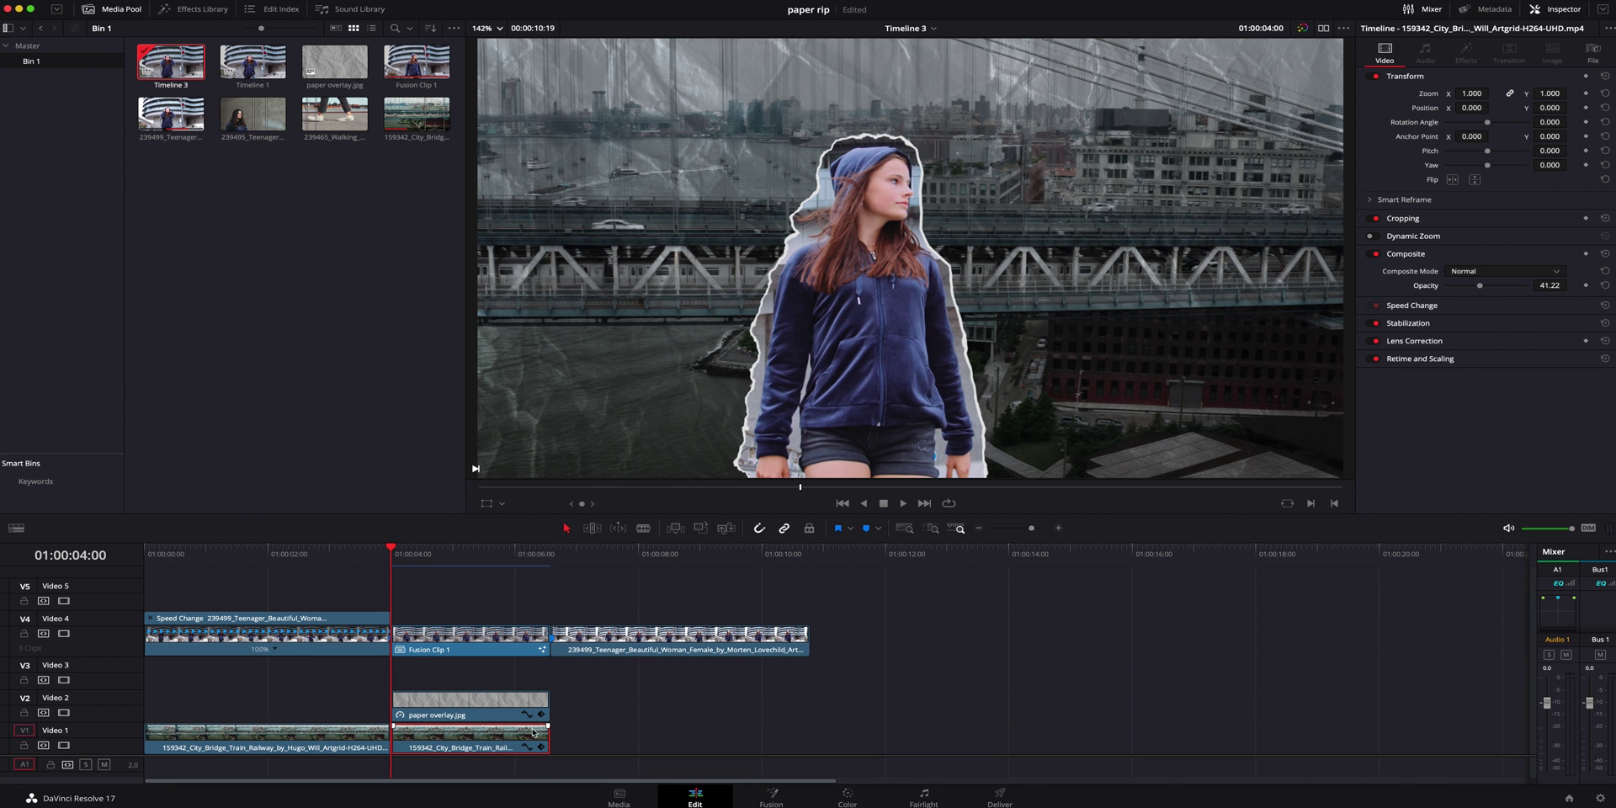
Keyframe the bridge clip's zoom at 1.000 on its first frame, increase it slightly on its last frame, and play the push-in
{"action": "left_click", "coordinate": [1586, 93]}
{"action": "left_click_drag", "start_coordinate": [520, 549], "coordinate": [548, 554]}
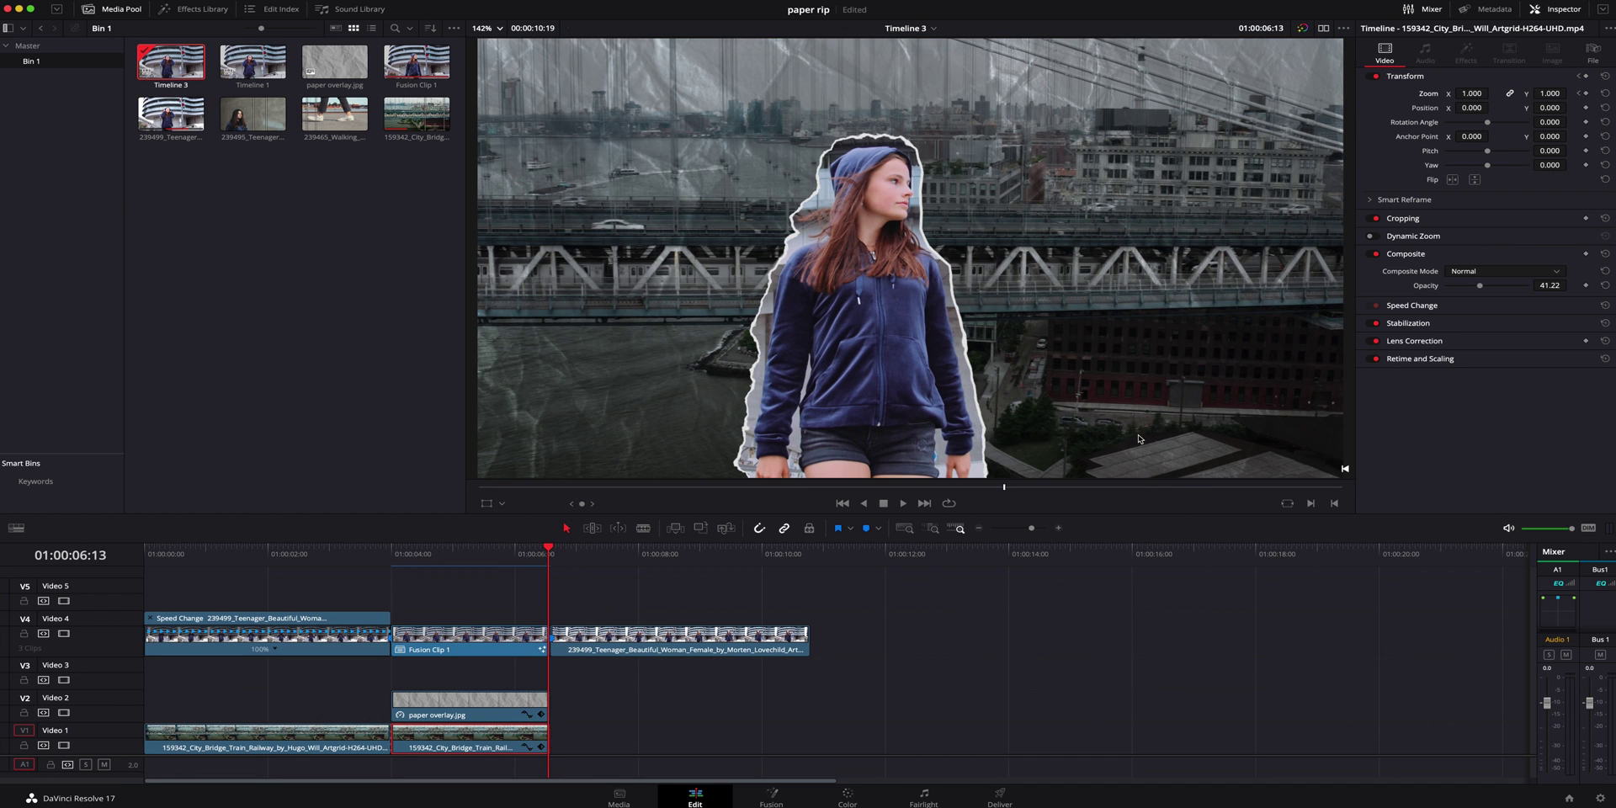
{"action": "left_click_drag", "start_coordinate": [1479, 93], "coordinate": [1536, 93]}
{"action": "left_click", "coordinate": [401, 558]}
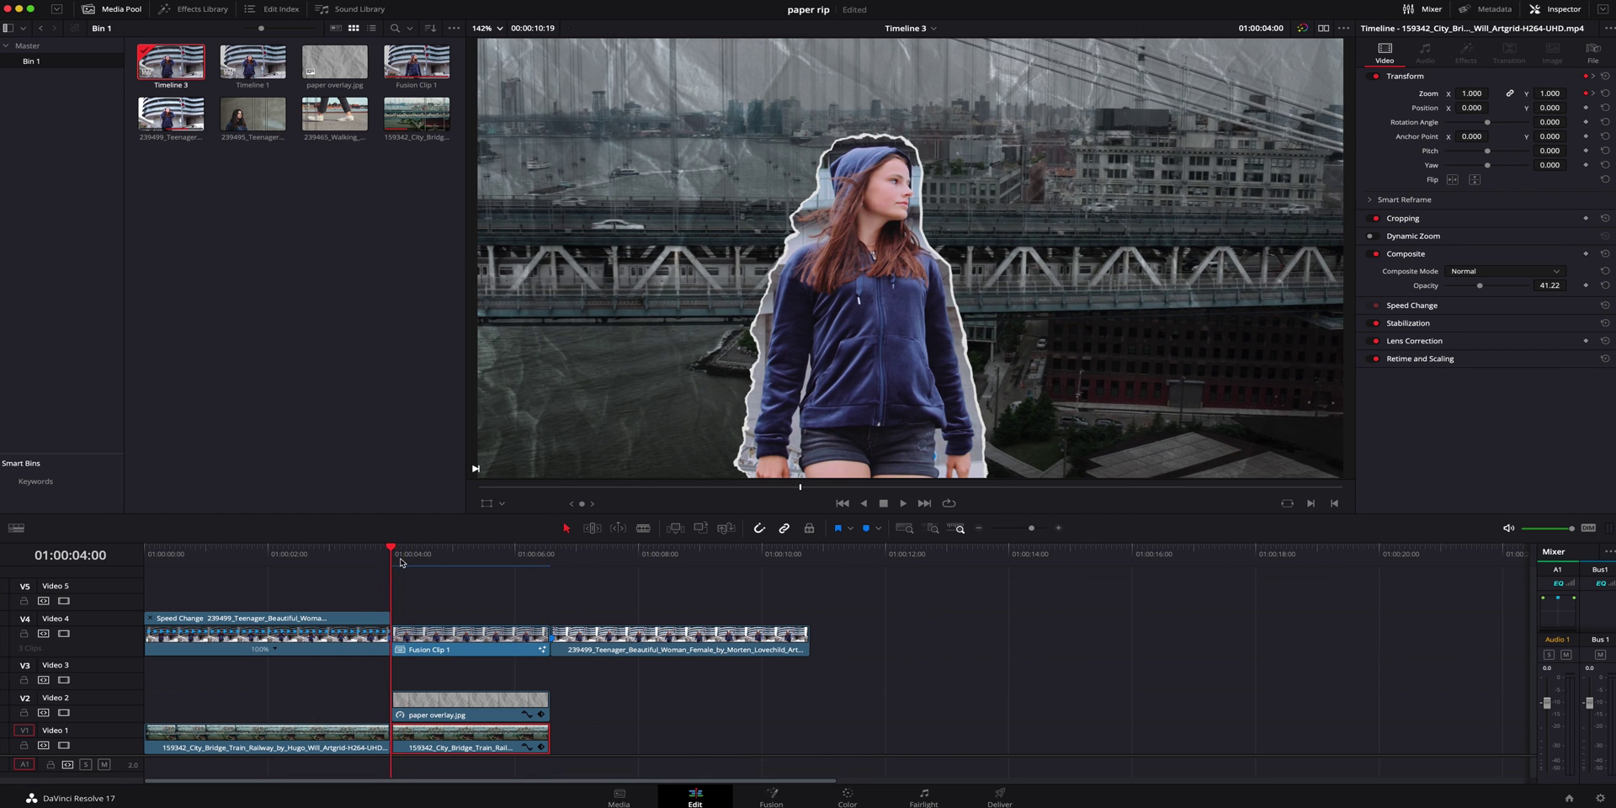
{"action": "key", "text": "space"}
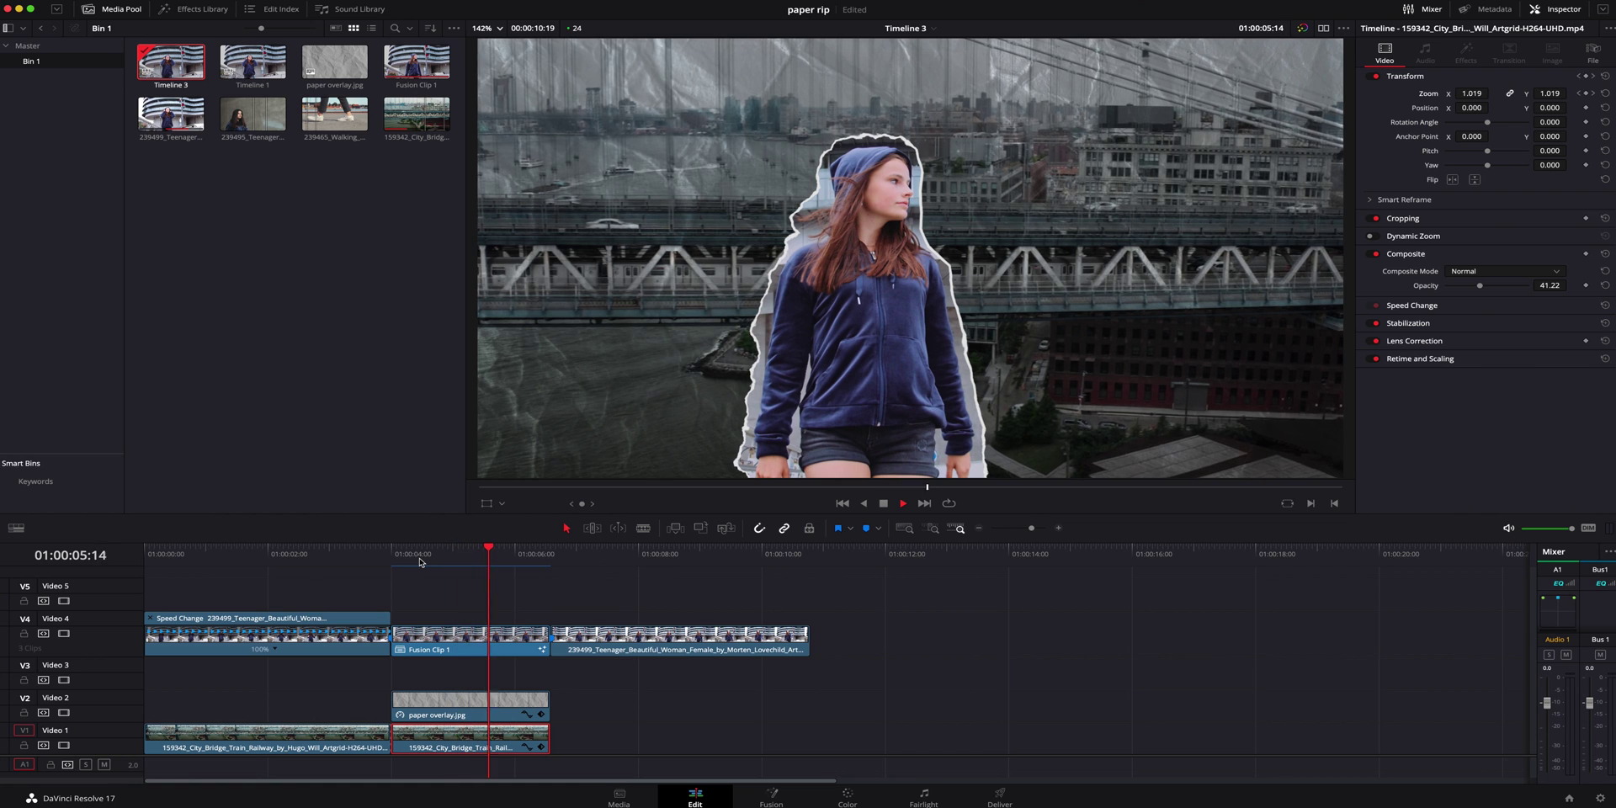
{"action": "key", "text": "space"}
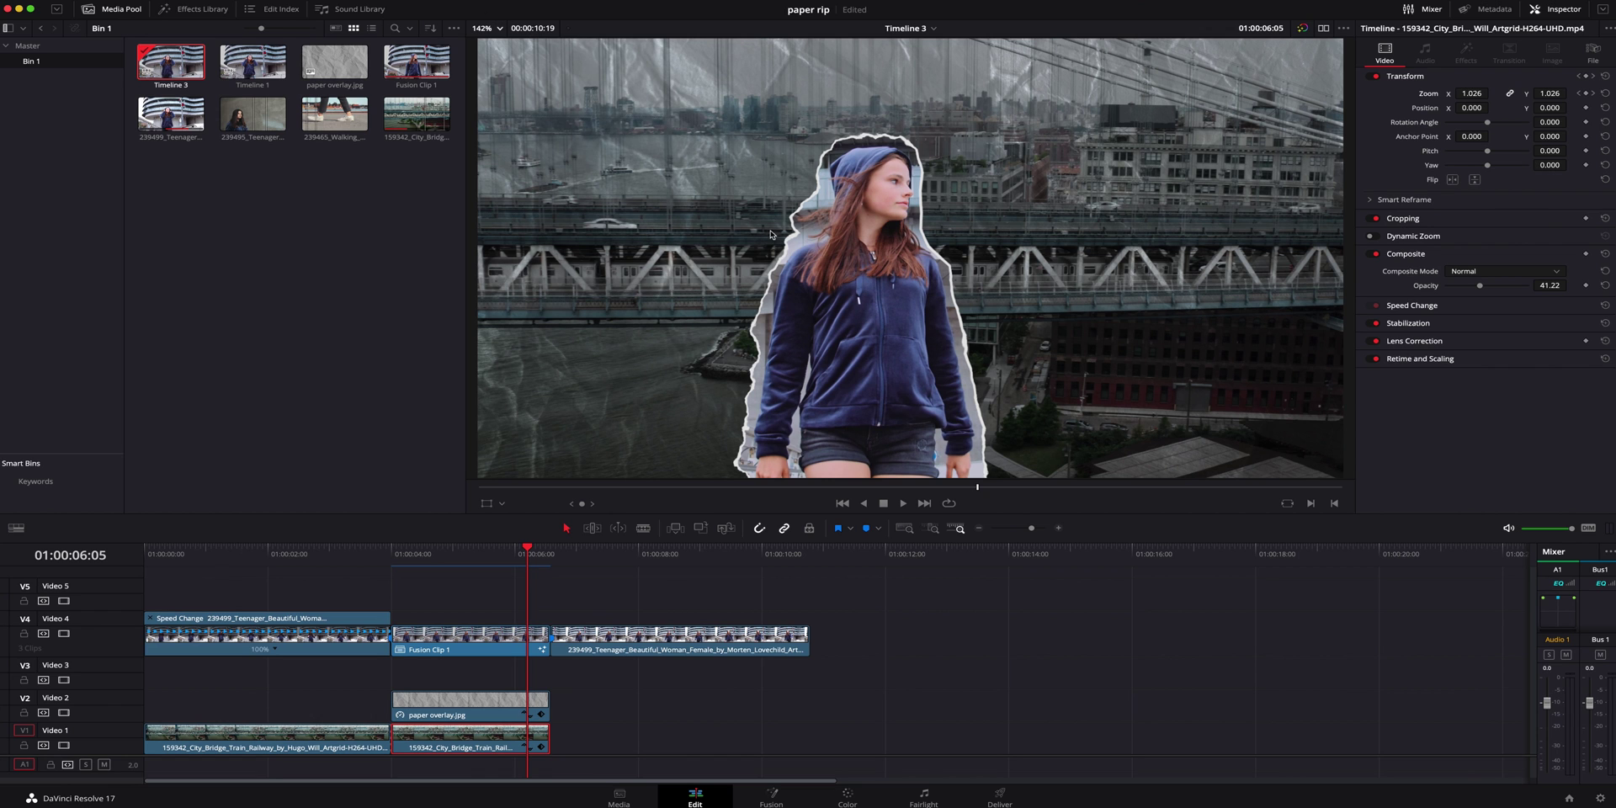
Open Fusion Clip 1 from the timeline on the Fusion page and fit the image in the viewer
{"action": "left_click_drag", "start_coordinate": [410, 565], "coordinate": [391, 560]}
{"action": "left_click", "coordinate": [499, 645]}
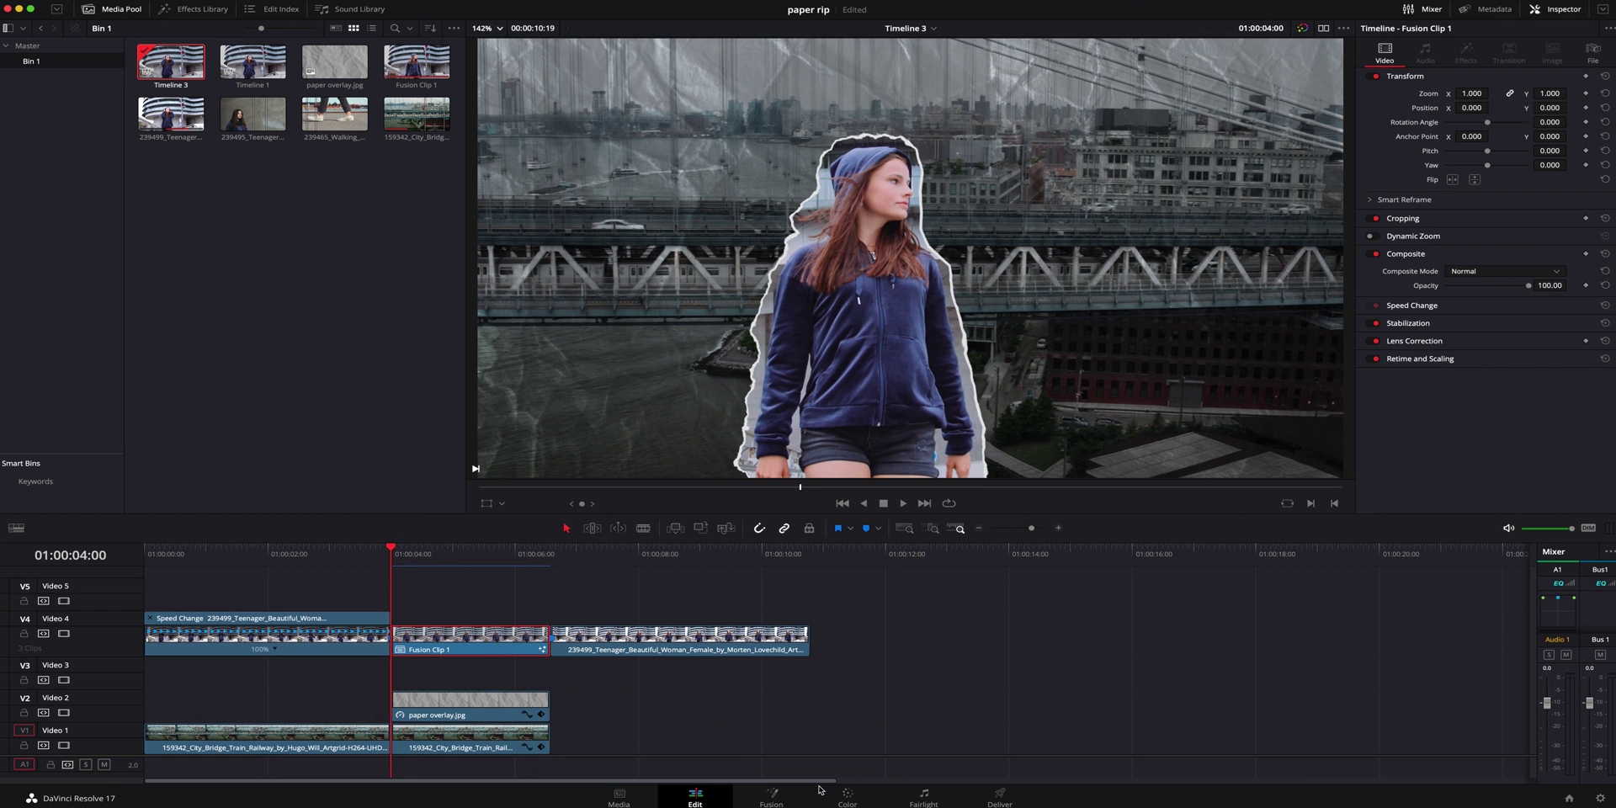
{"action": "left_click", "coordinate": [772, 798]}
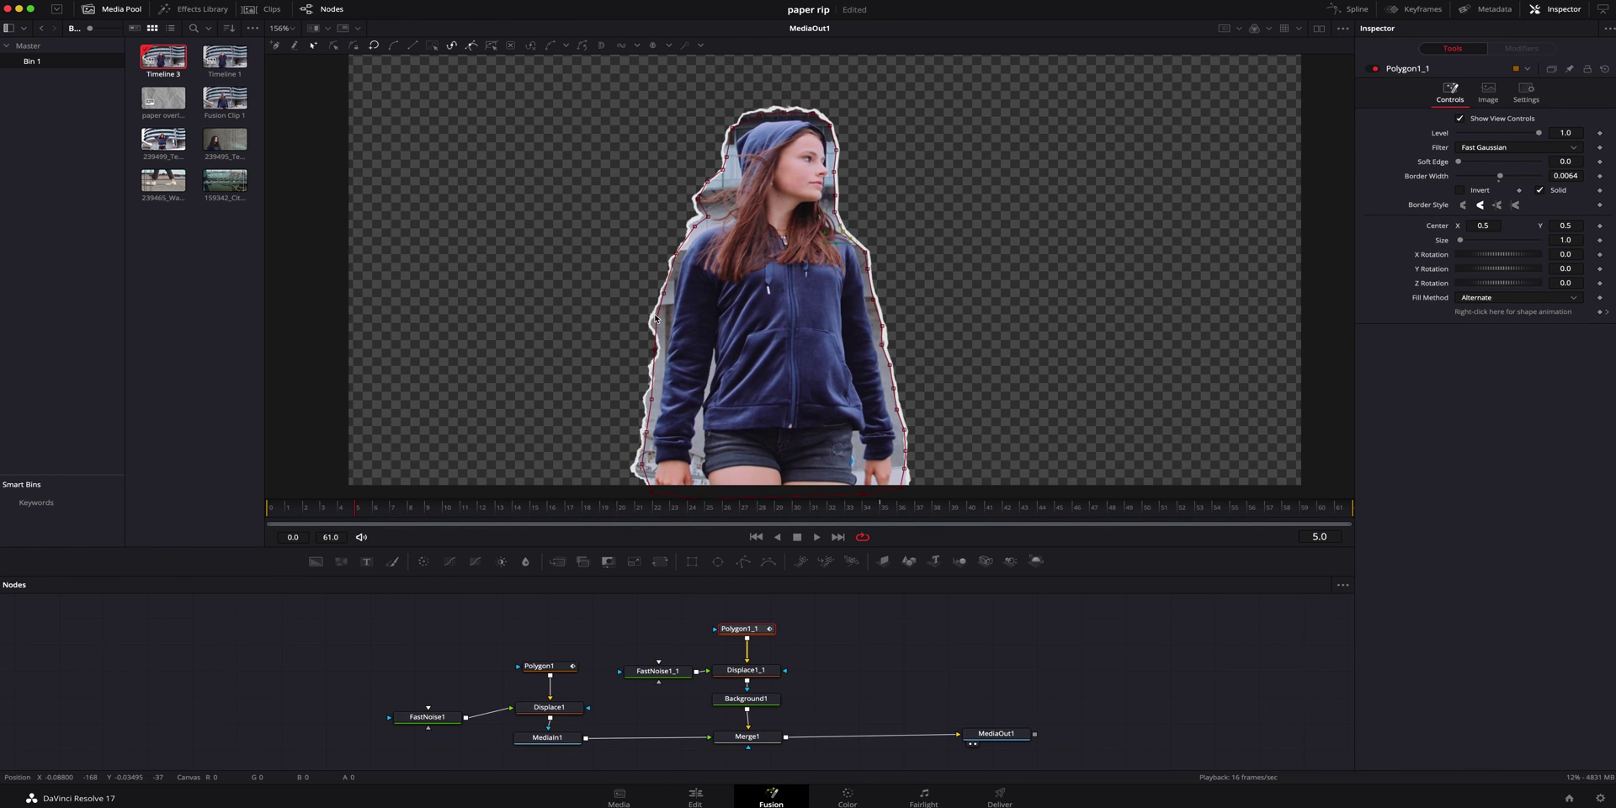
{"action": "left_click", "coordinate": [289, 32]}
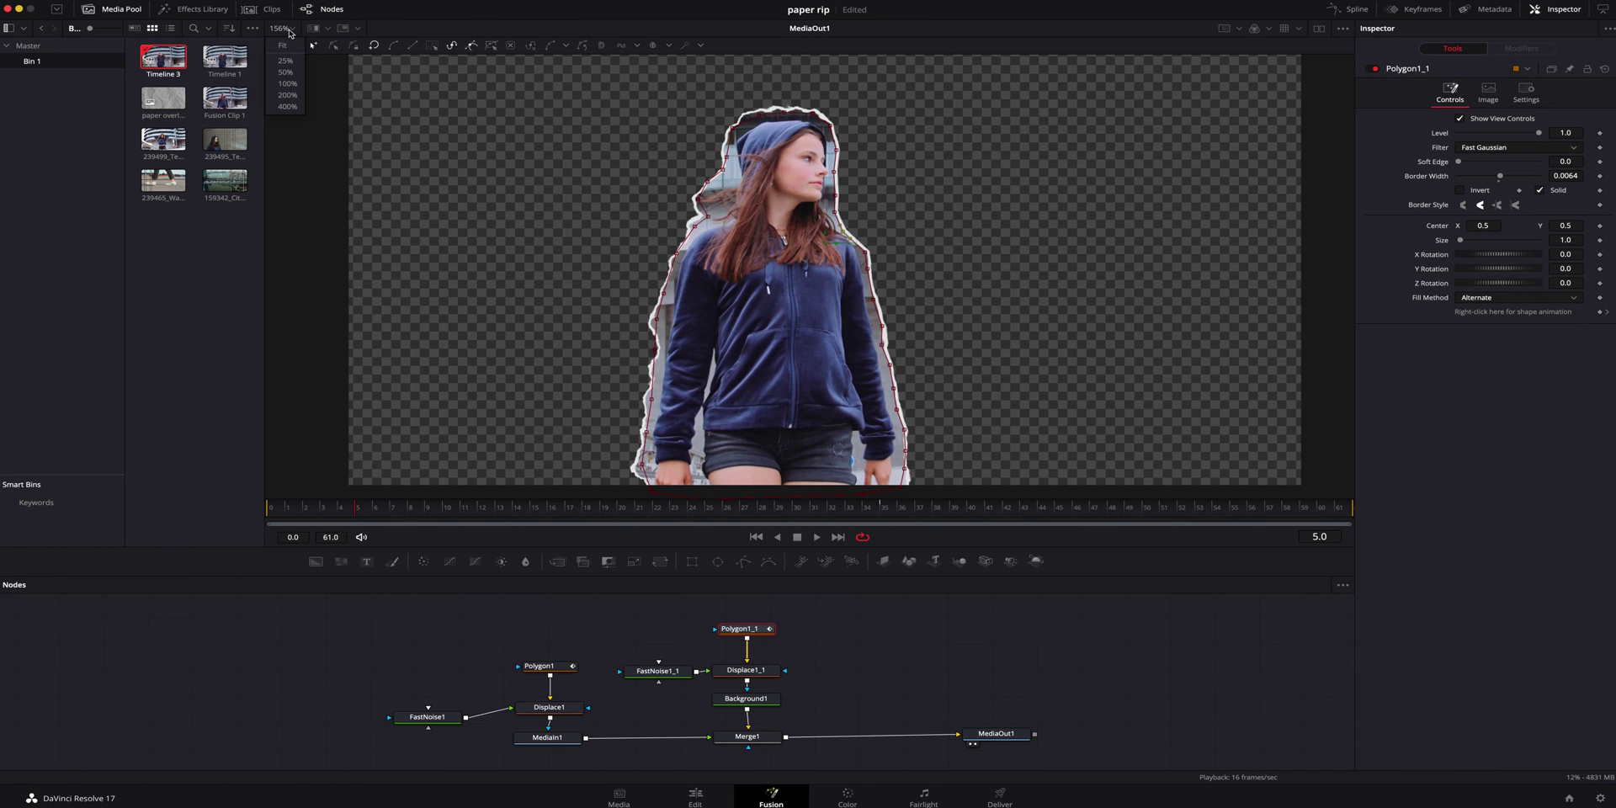
{"action": "left_click", "coordinate": [283, 49]}
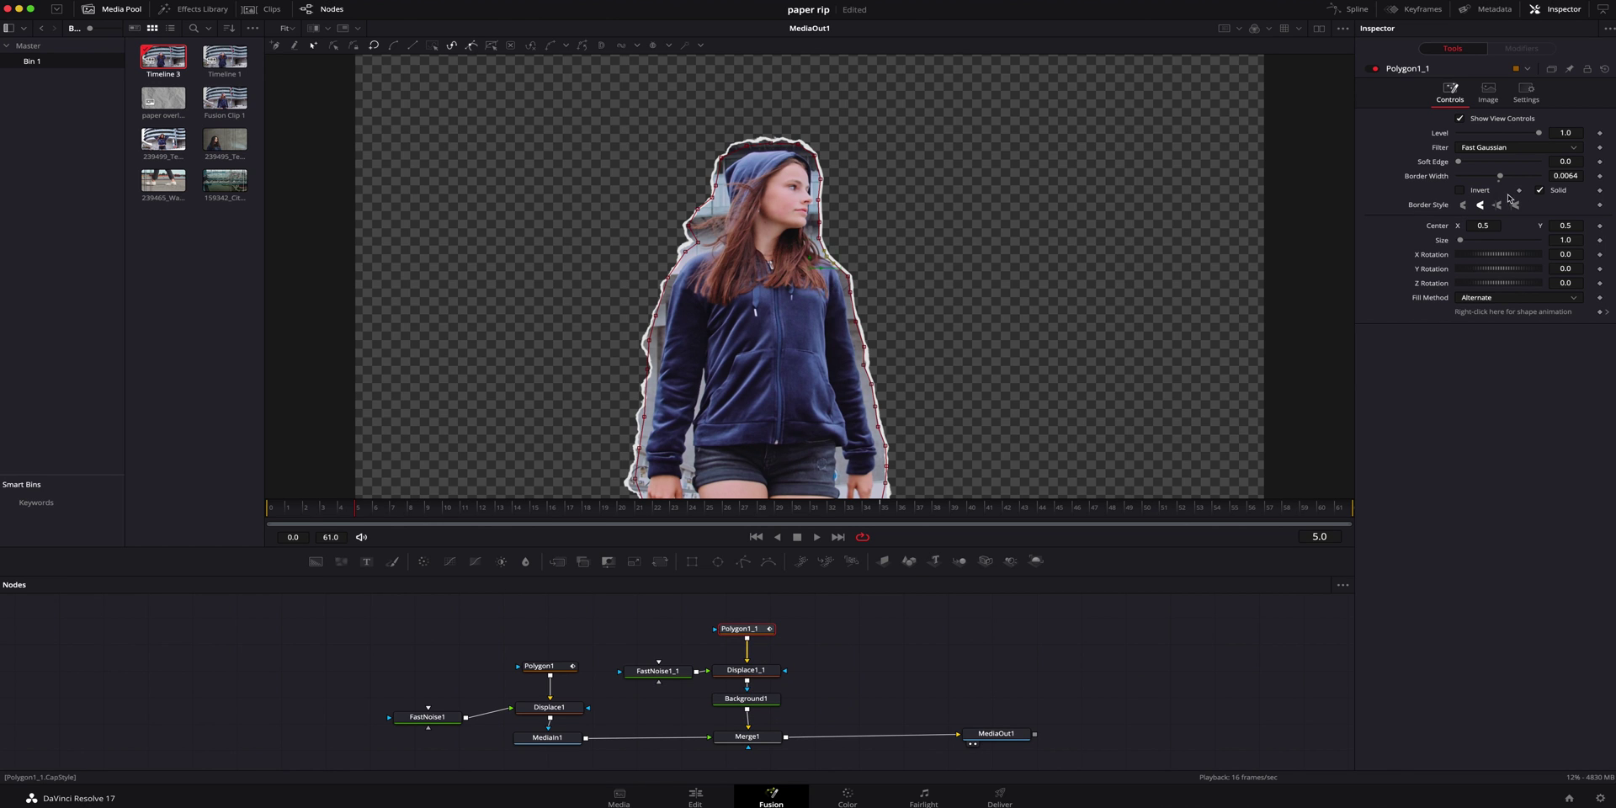
Keyframe Polygon1_1's size at 1.0 on frame 5 and at 23 on frame 0
{"action": "left_click", "coordinate": [1600, 240]}
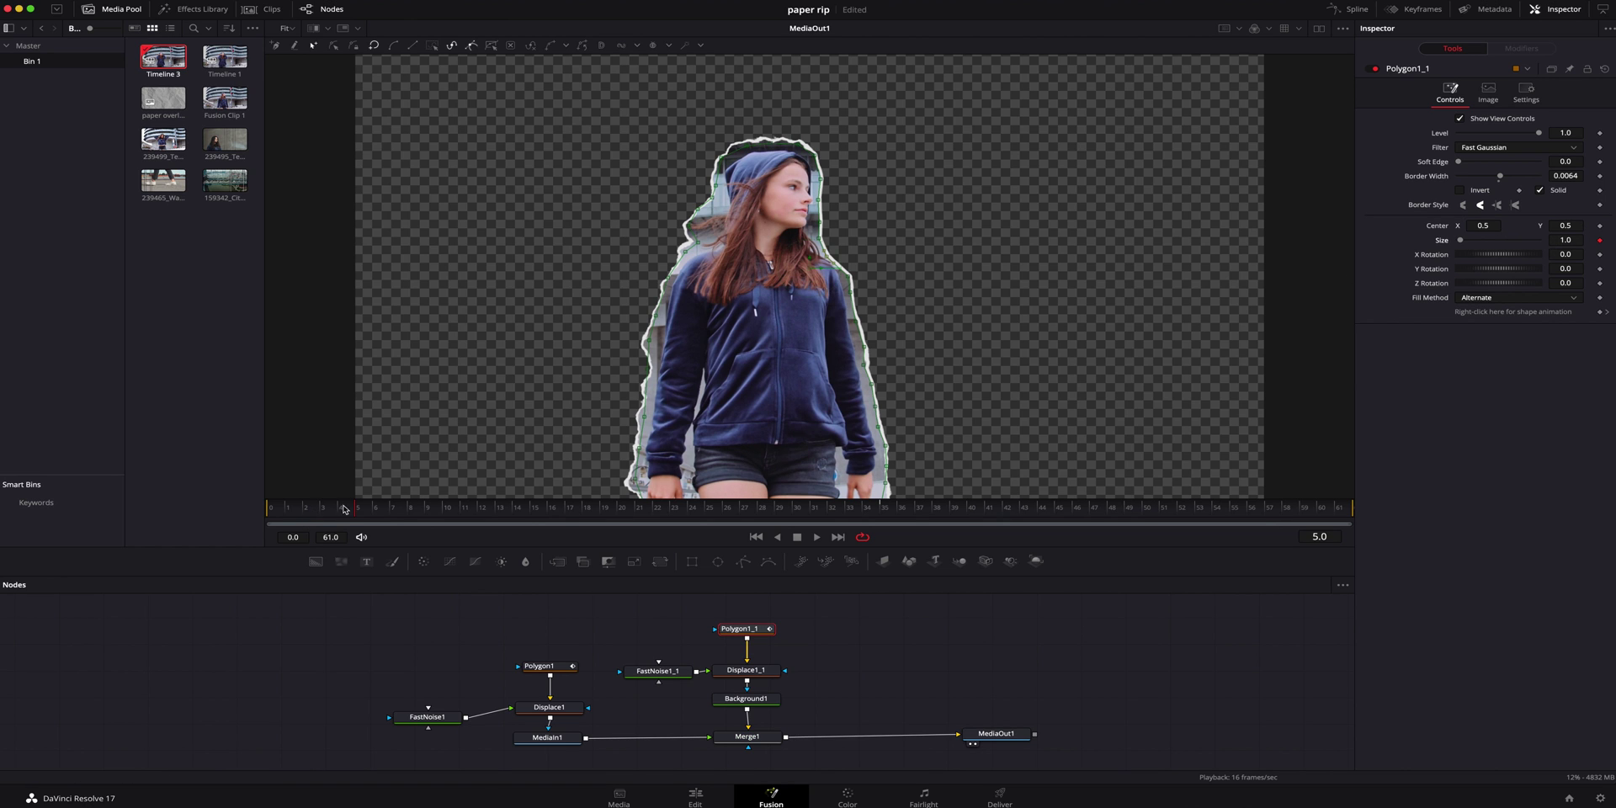
{"action": "left_click_drag", "start_coordinate": [356, 516], "coordinate": [275, 516]}
{"action": "left_click", "coordinate": [1570, 239]}
{"action": "key", "text": "Tab"}
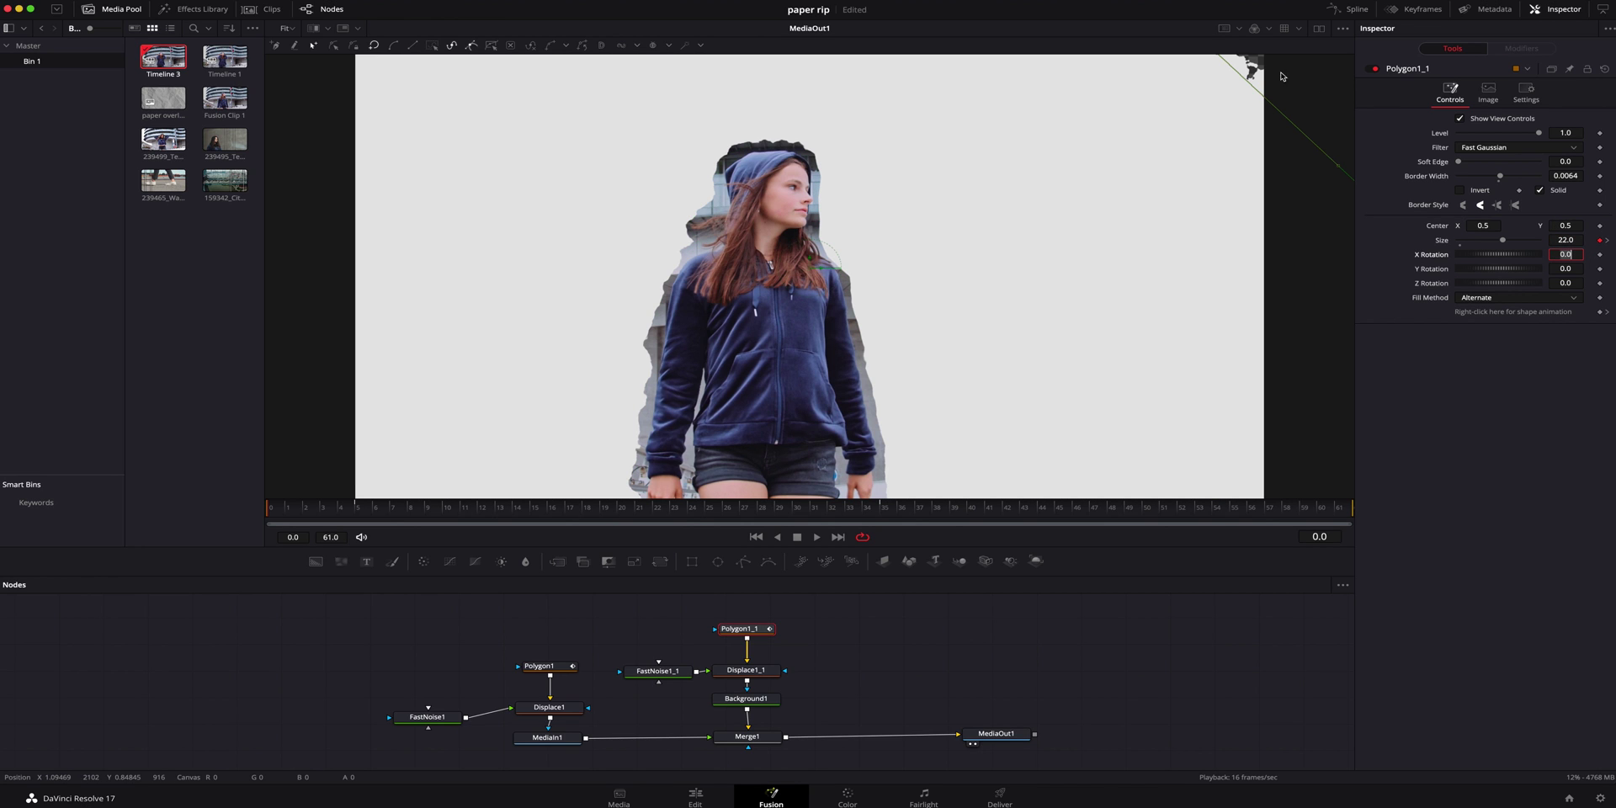
{"action": "left_click", "coordinate": [1576, 240]}
{"action": "type", "text": "23"}
{"action": "key", "text": "Tab"}
Hold Polygon1_1's size at 1.0 with a keyframe on frame 57 and set it to 23 on frame 61
{"action": "left_click", "coordinate": [1263, 516]}
{"action": "left_click_drag", "start_coordinate": [1264, 515], "coordinate": [1272, 516]}
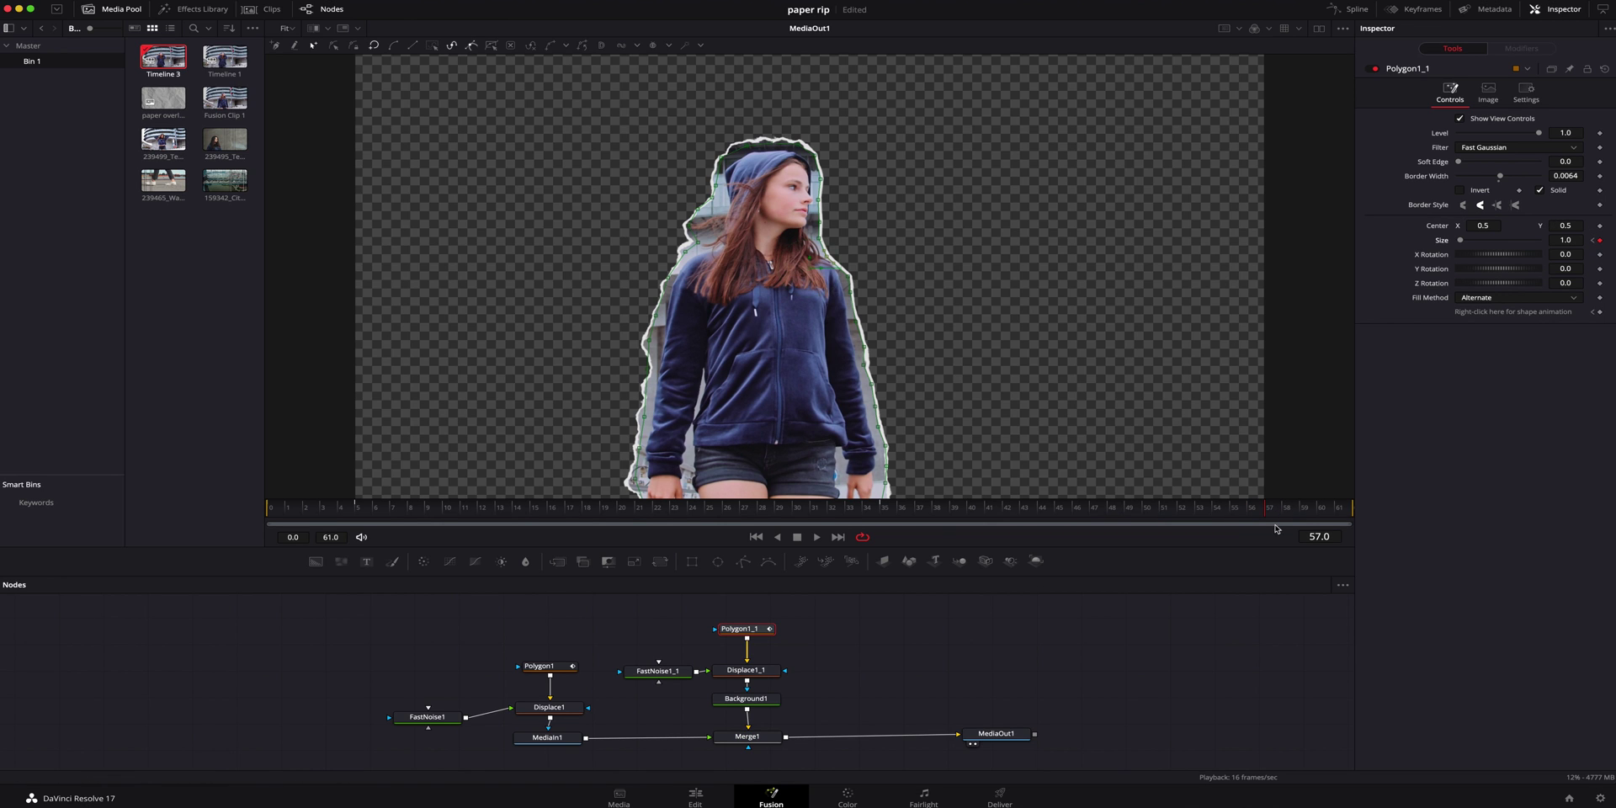
{"action": "left_click_drag", "start_coordinate": [1308, 513], "coordinate": [1359, 515]}
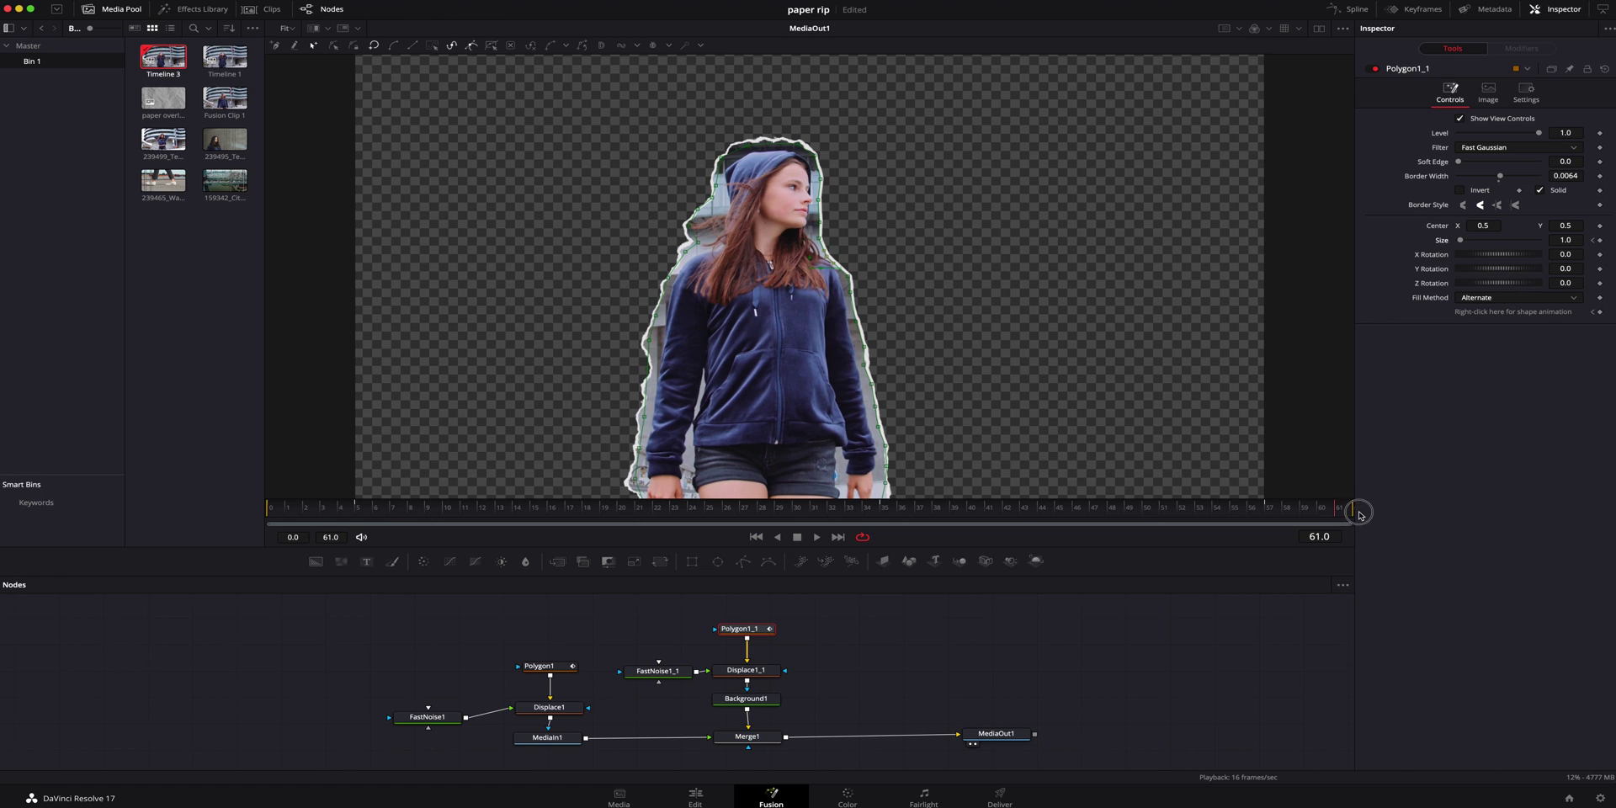
{"action": "left_click", "coordinate": [1562, 240]}
{"action": "type", "text": "23"}
{"action": "key", "text": "Tab"}
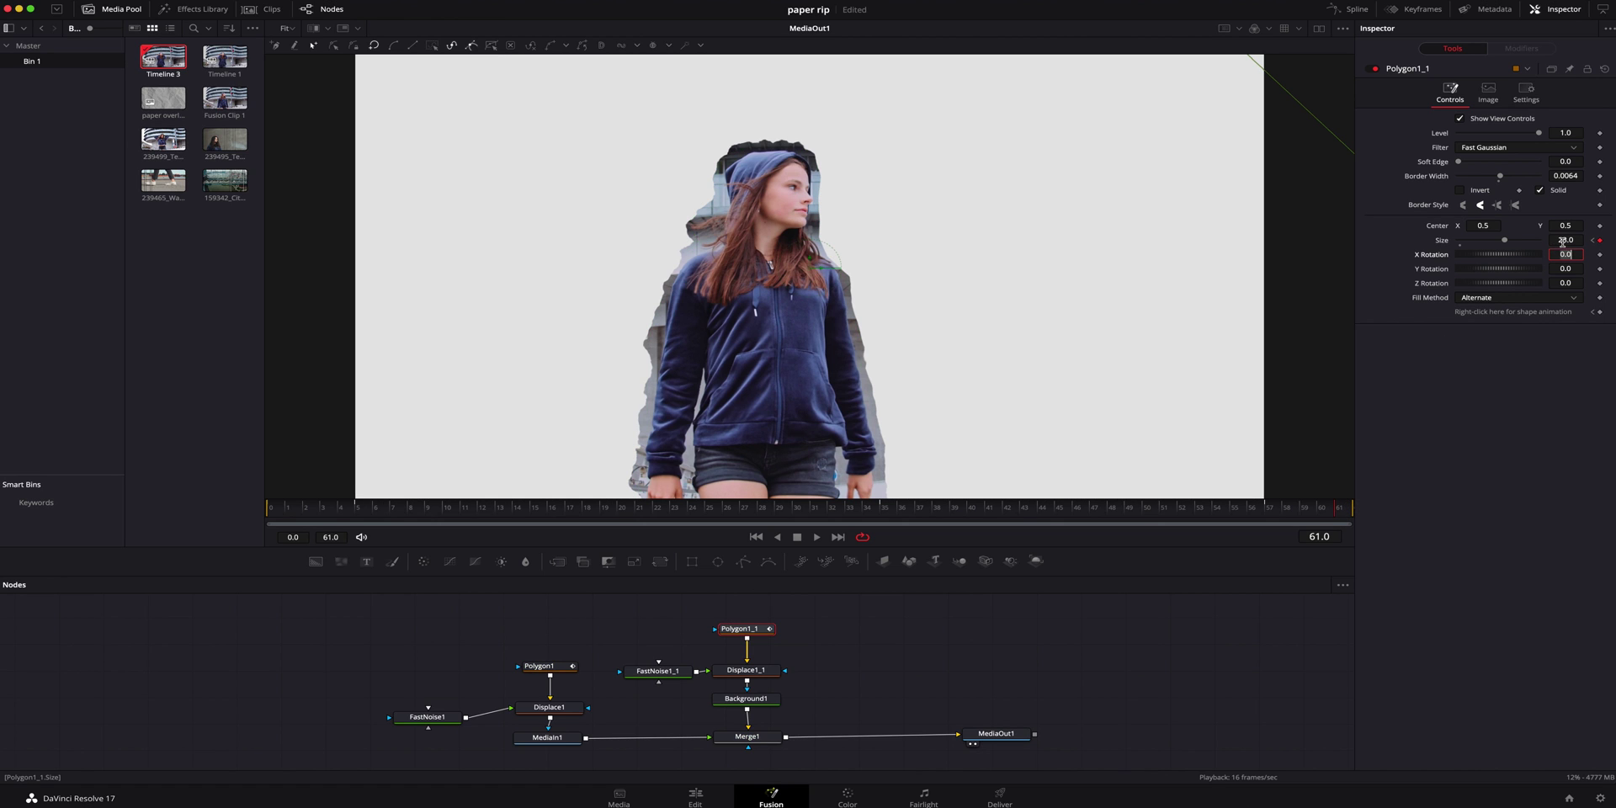
Keyframe Polygon1's size at 1.0 on frame 5 and at 23 on frame 0
{"action": "left_click", "coordinate": [547, 667]}
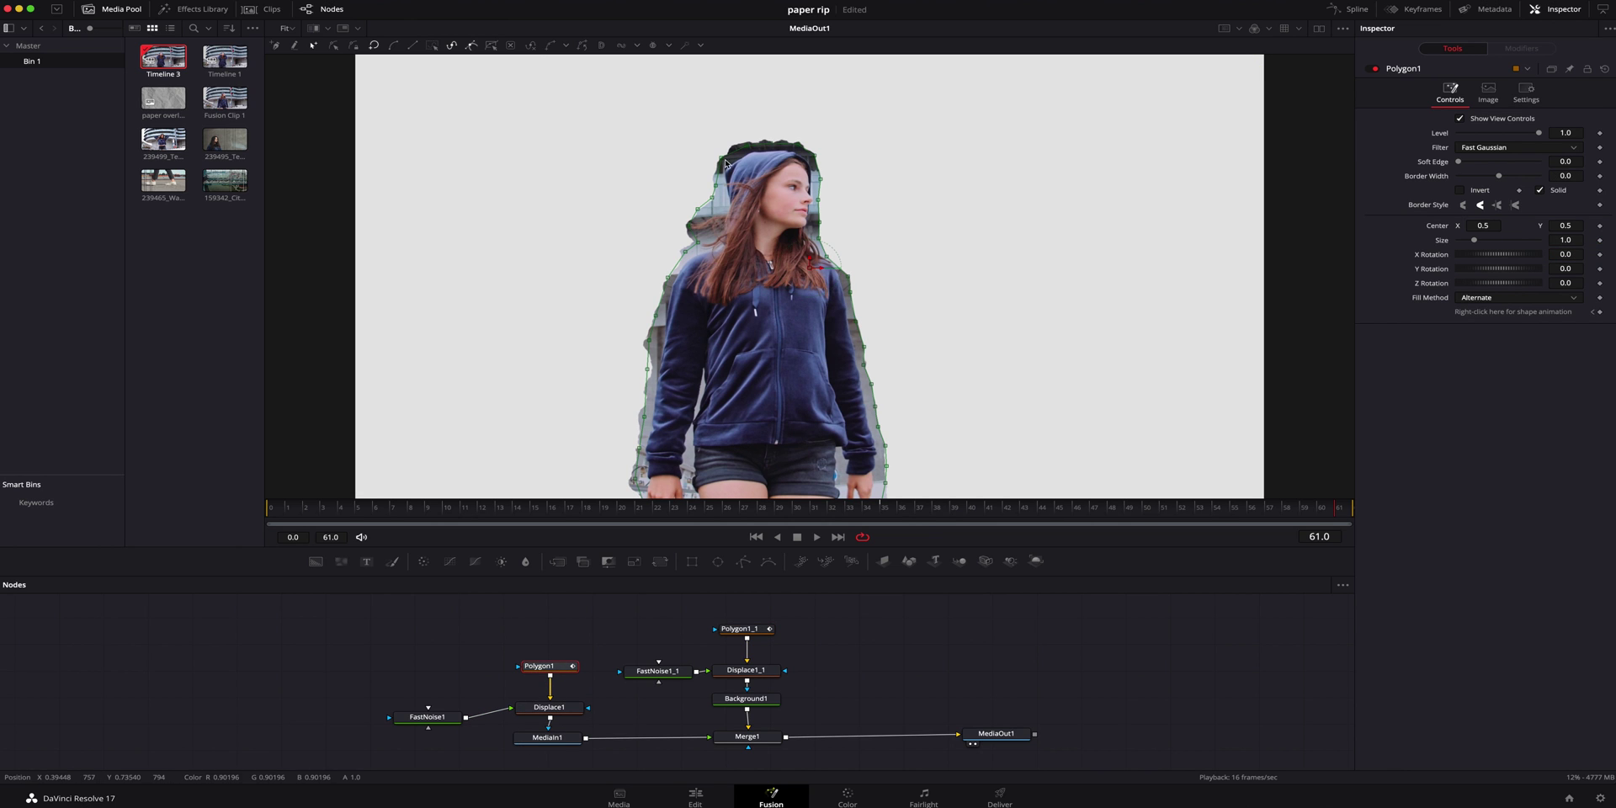
{"action": "left_click", "coordinate": [350, 509]}
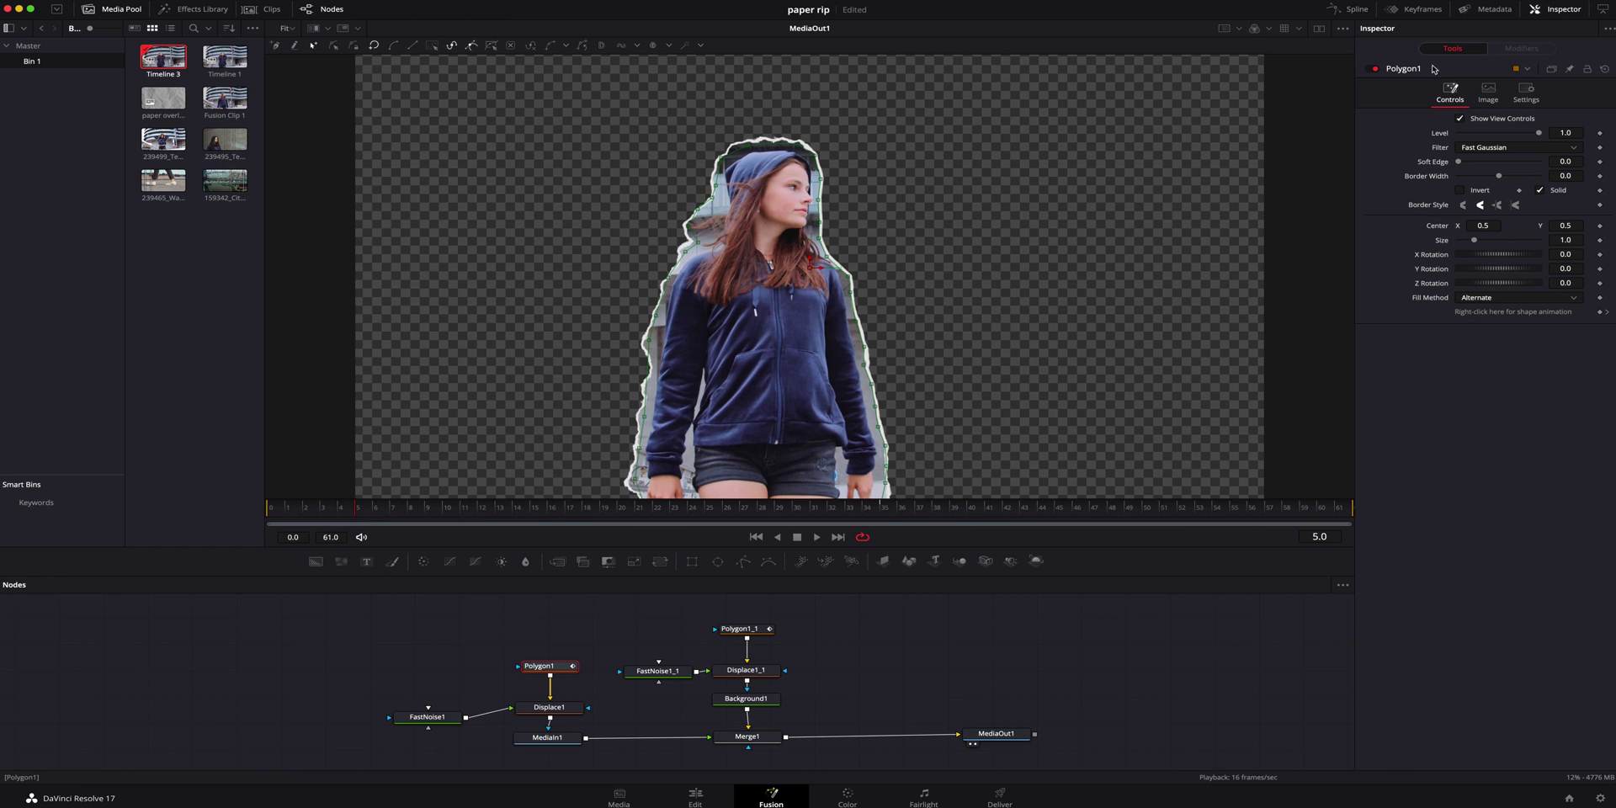
{"action": "left_click", "coordinate": [1598, 240]}
{"action": "left_click_drag", "start_coordinate": [352, 516], "coordinate": [271, 513]}
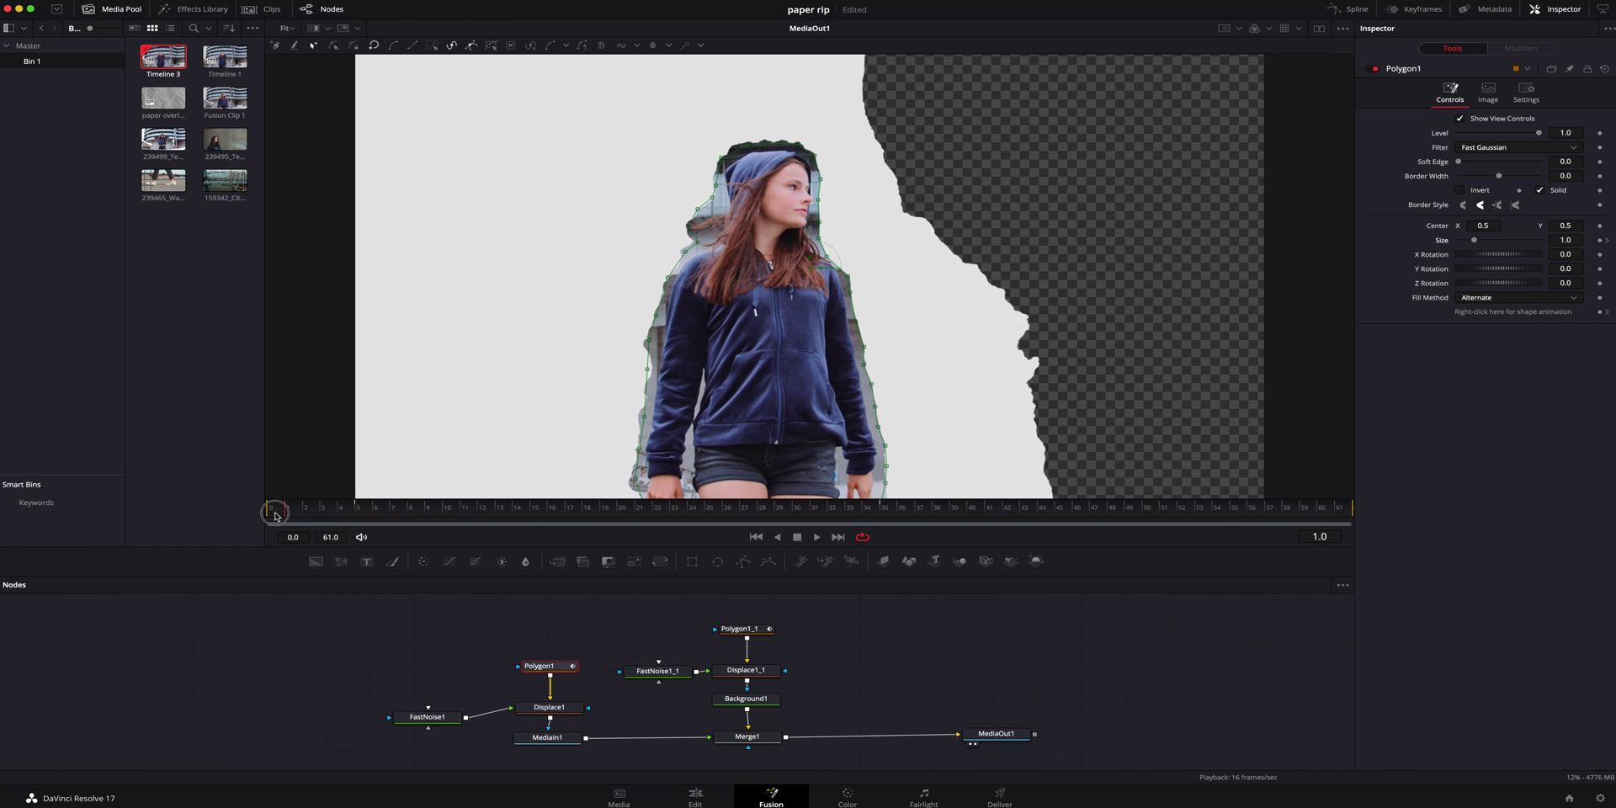
{"action": "left_click", "coordinate": [1570, 241]}
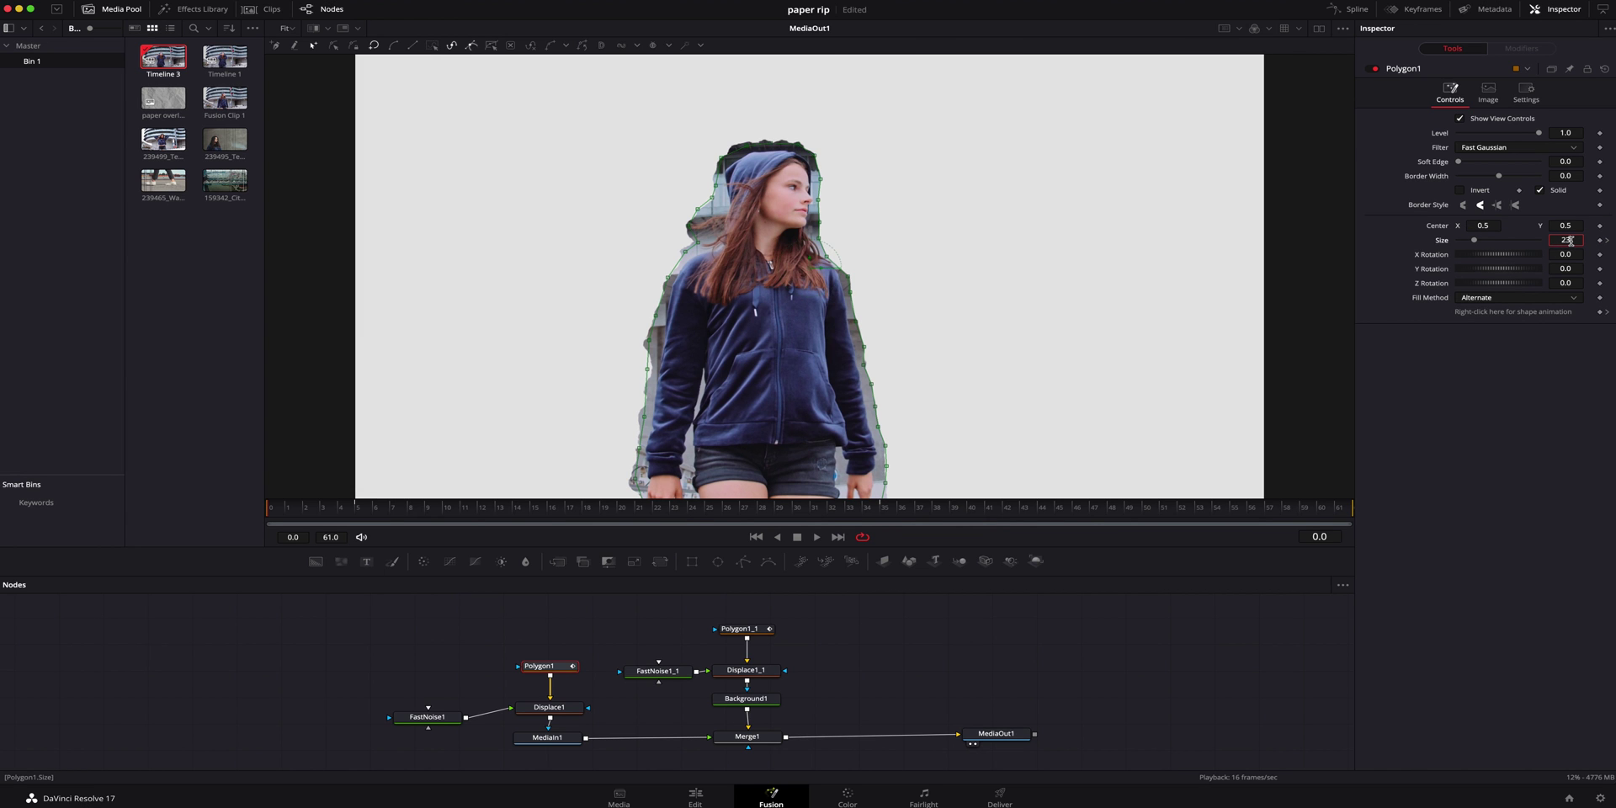
{"action": "type", "text": "23"}
{"action": "key", "text": "Tab"}
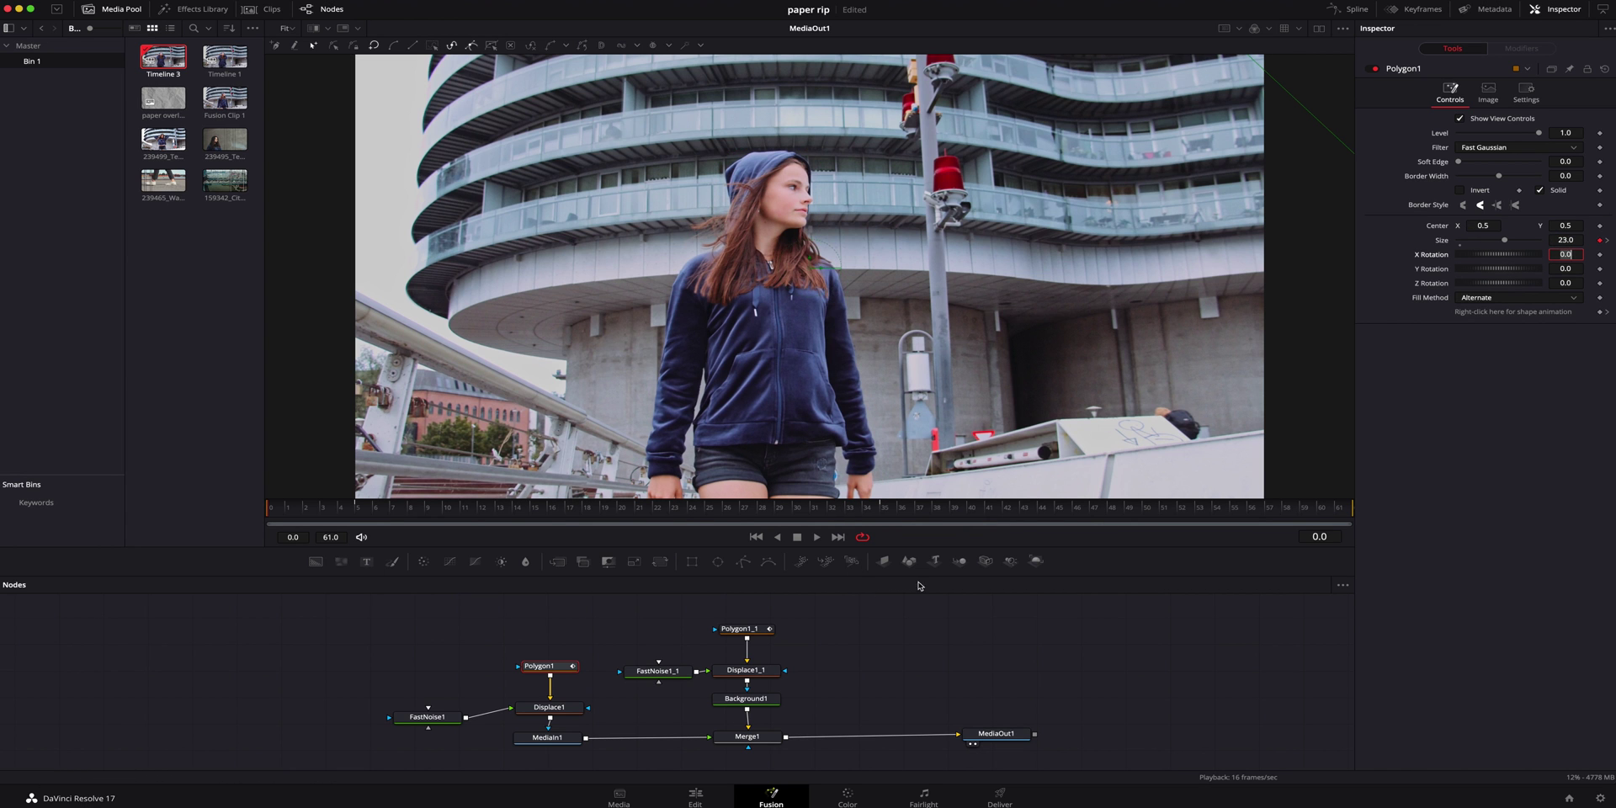
Keyframe Polygon1's size at 1.0 on frame 57 and at 23 on frame 61, and return to the Edit page
{"action": "left_click_drag", "start_coordinate": [1208, 505], "coordinate": [1271, 510]}
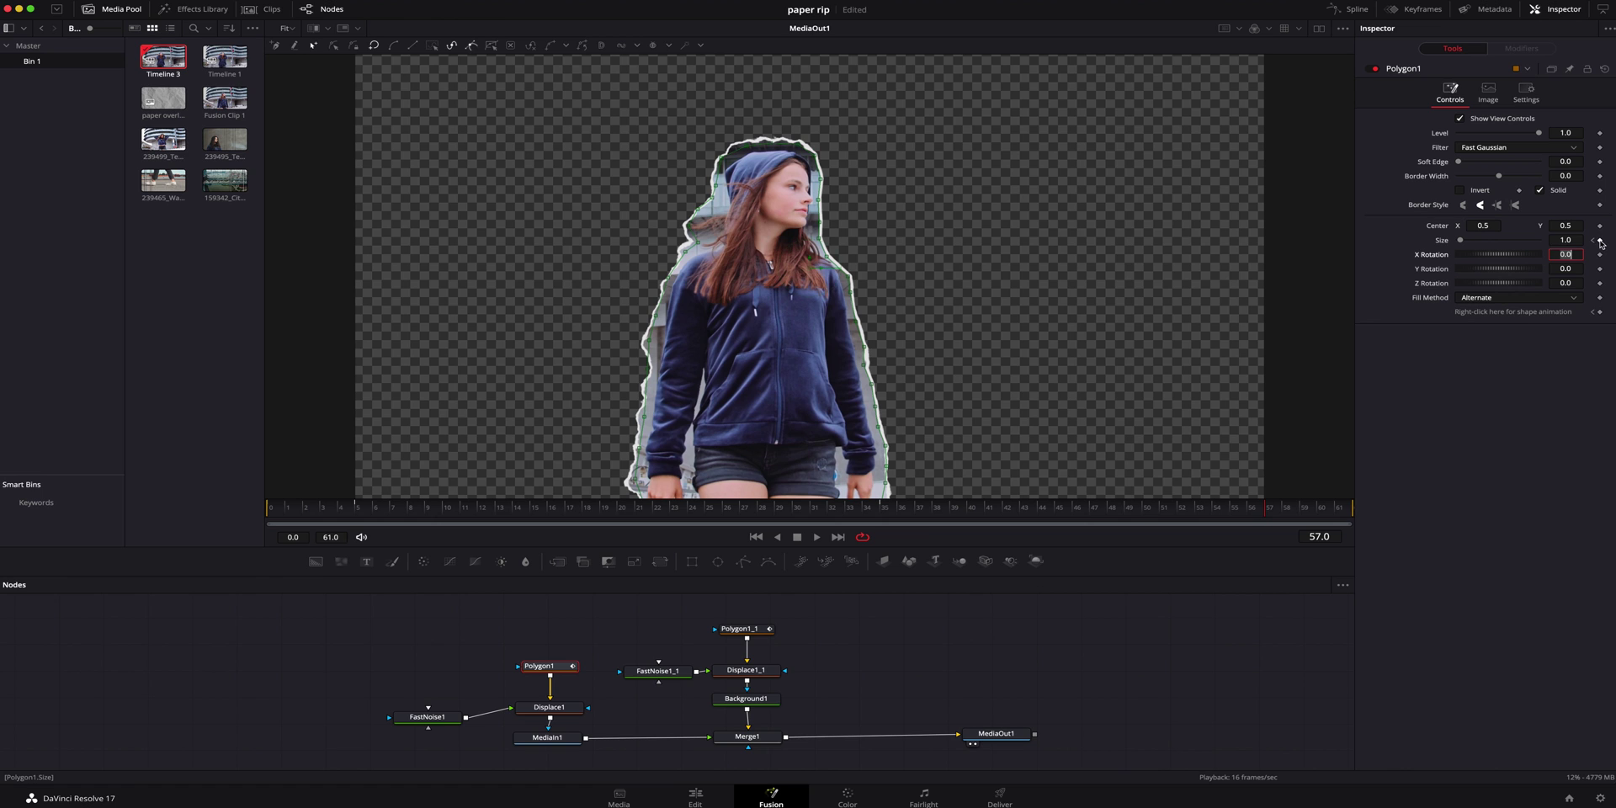
{"action": "left_click_drag", "start_coordinate": [1280, 509], "coordinate": [1367, 511]}
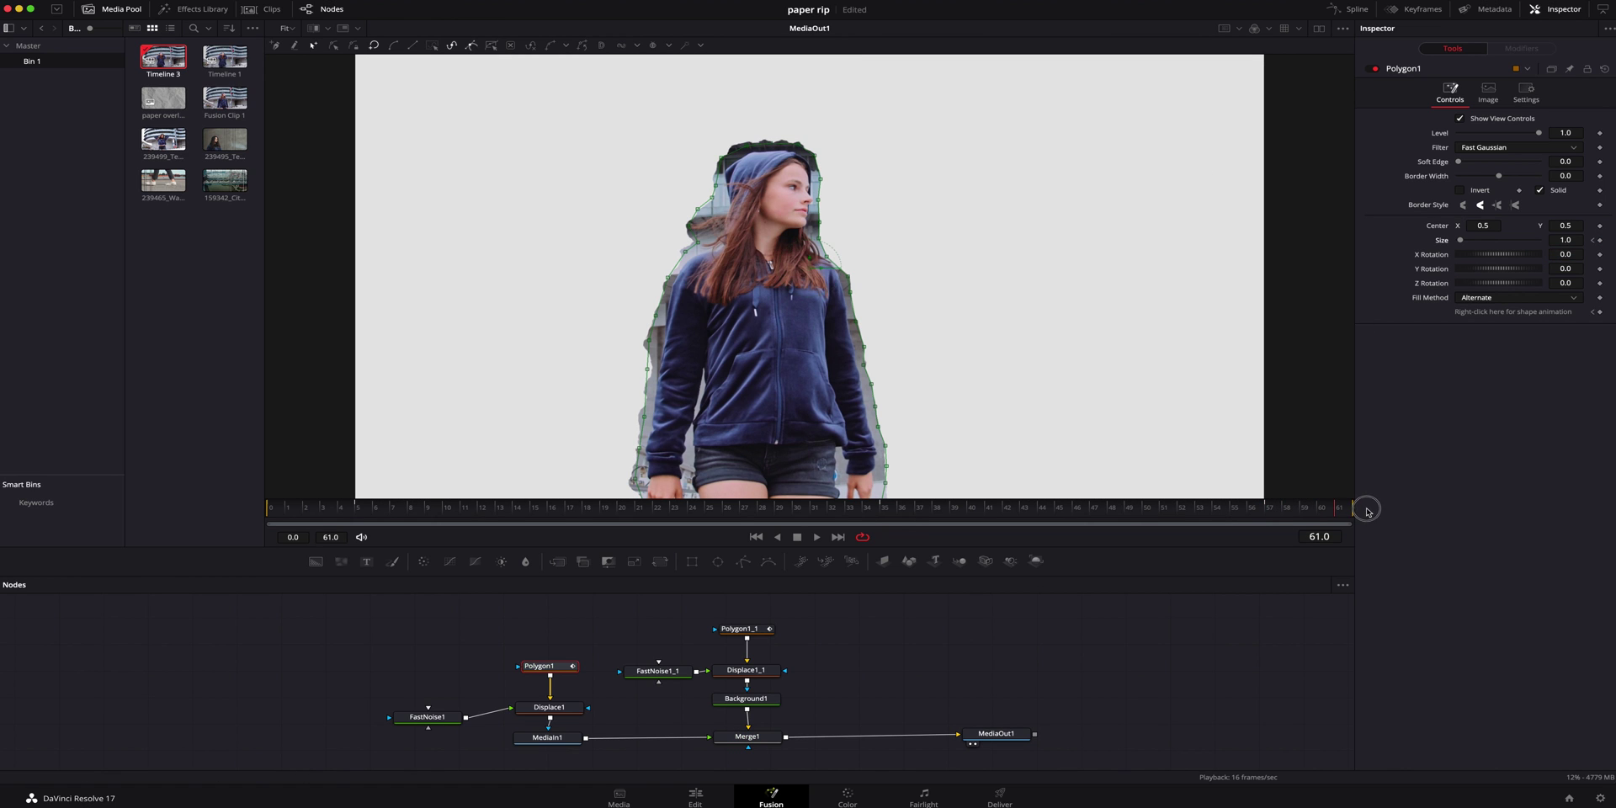
{"action": "left_click", "coordinate": [1565, 239]}
{"action": "key", "text": "Return"}
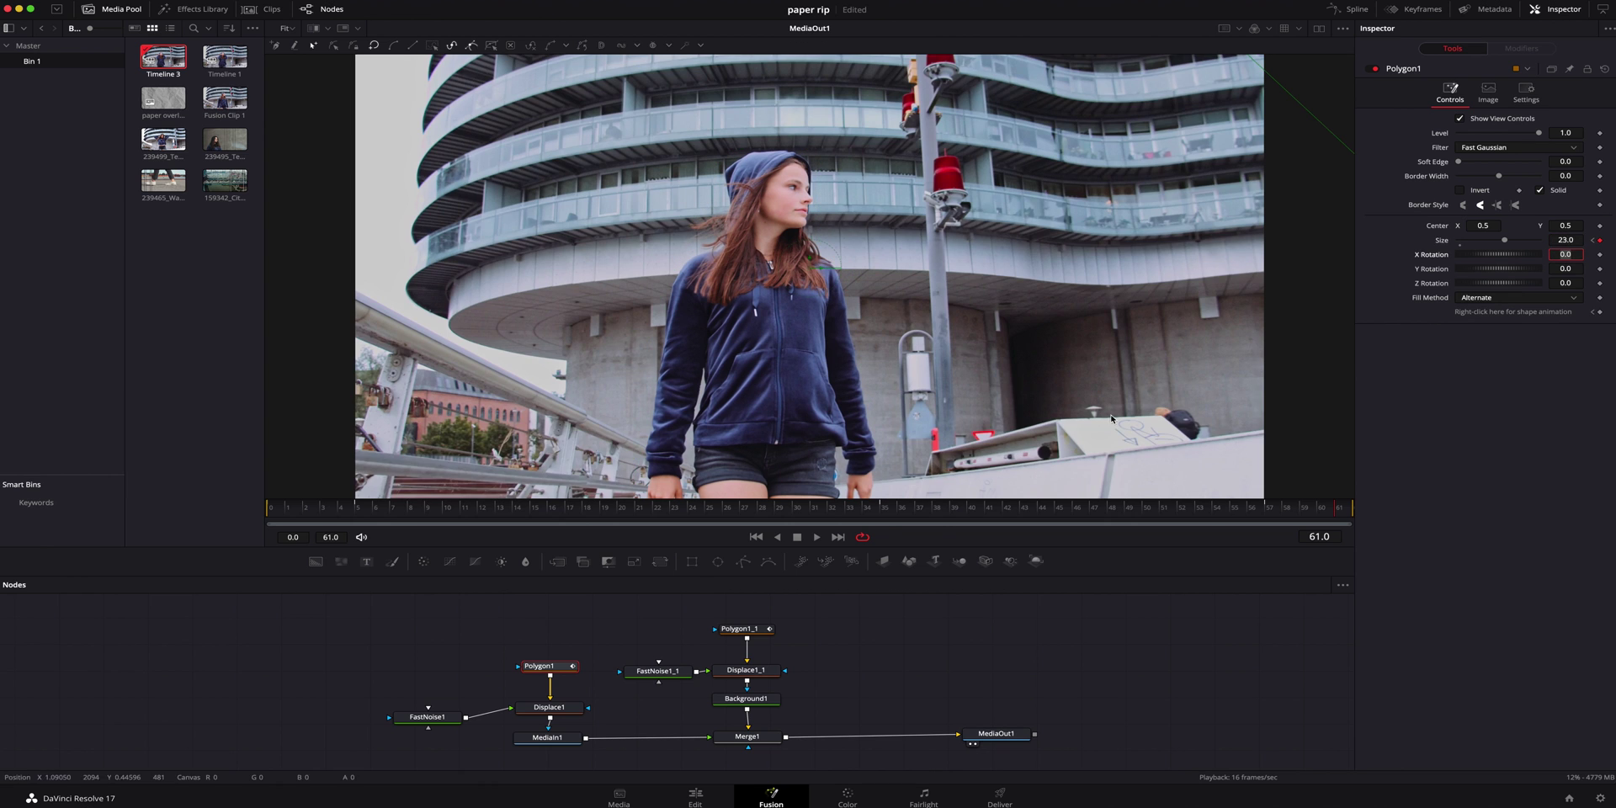
{"action": "left_click", "coordinate": [695, 795]}
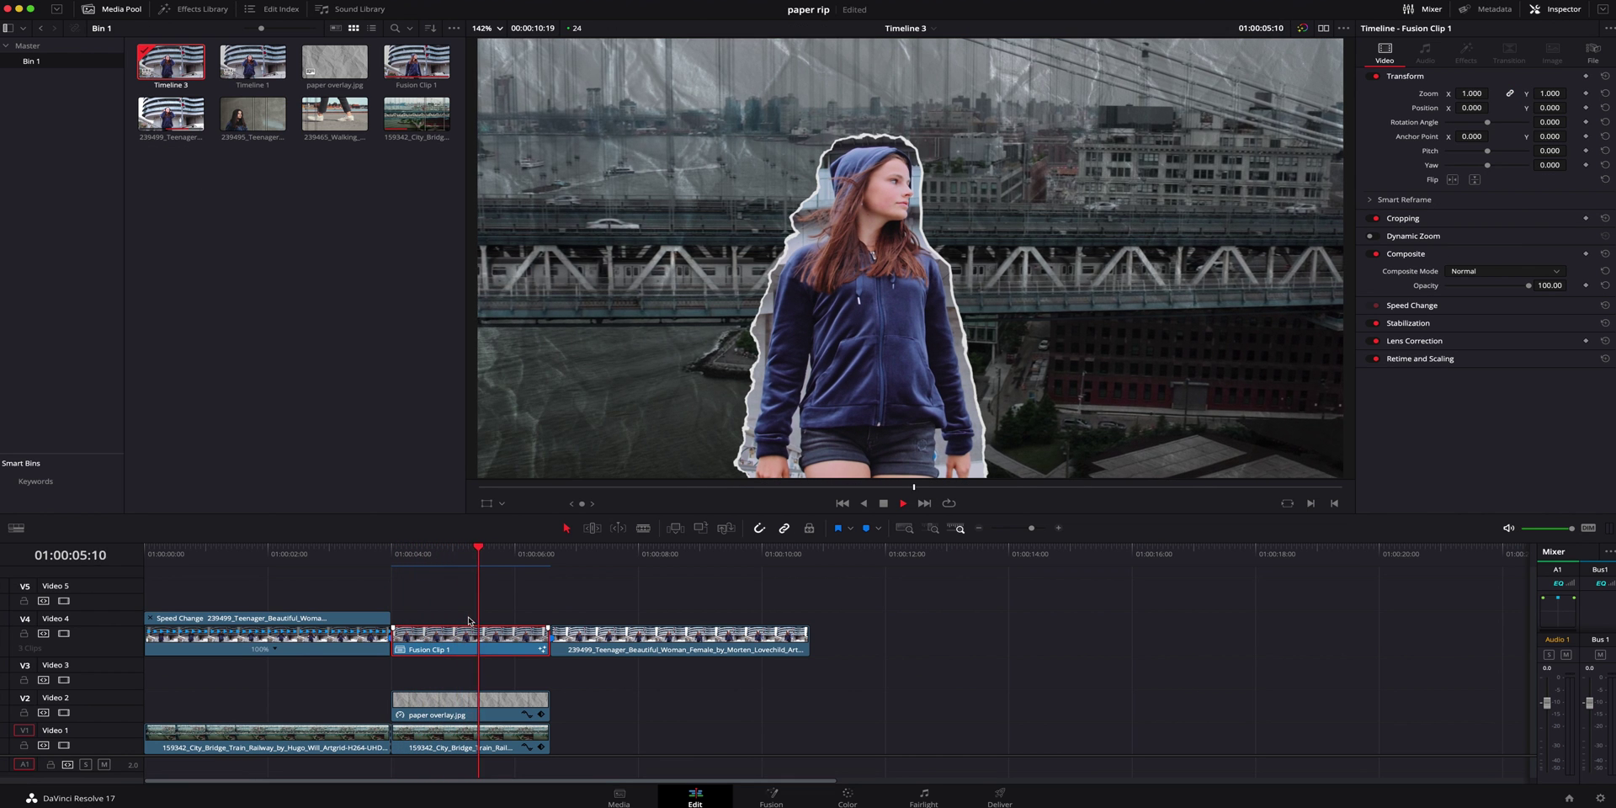
Review the torn-paper cutout animation by playing and scrubbing through the start of the Fusion clip
{"action": "left_click", "coordinate": [395, 554]}
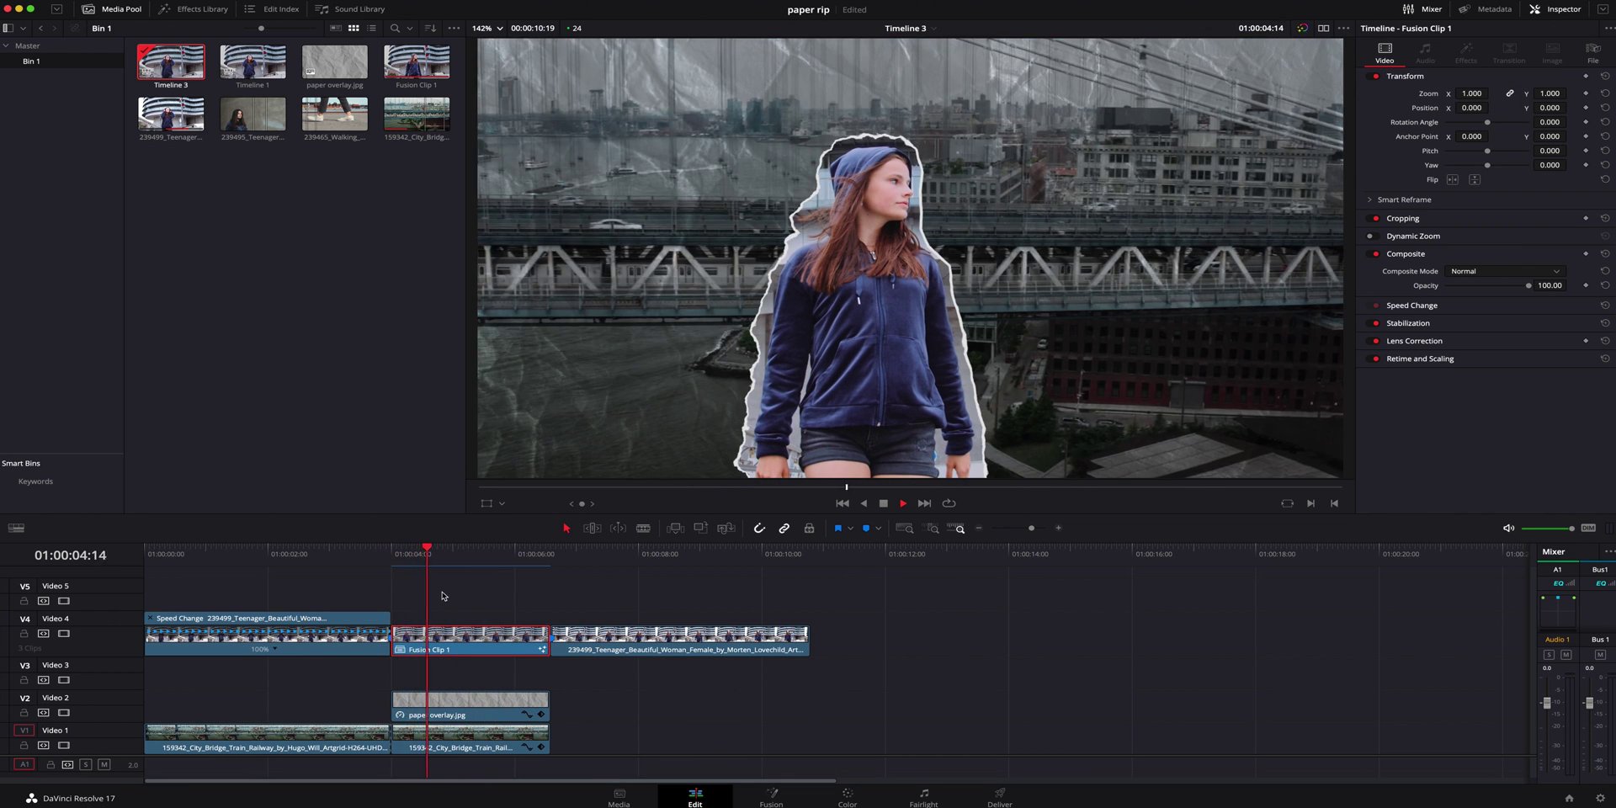
{"action": "left_click", "coordinate": [397, 553]}
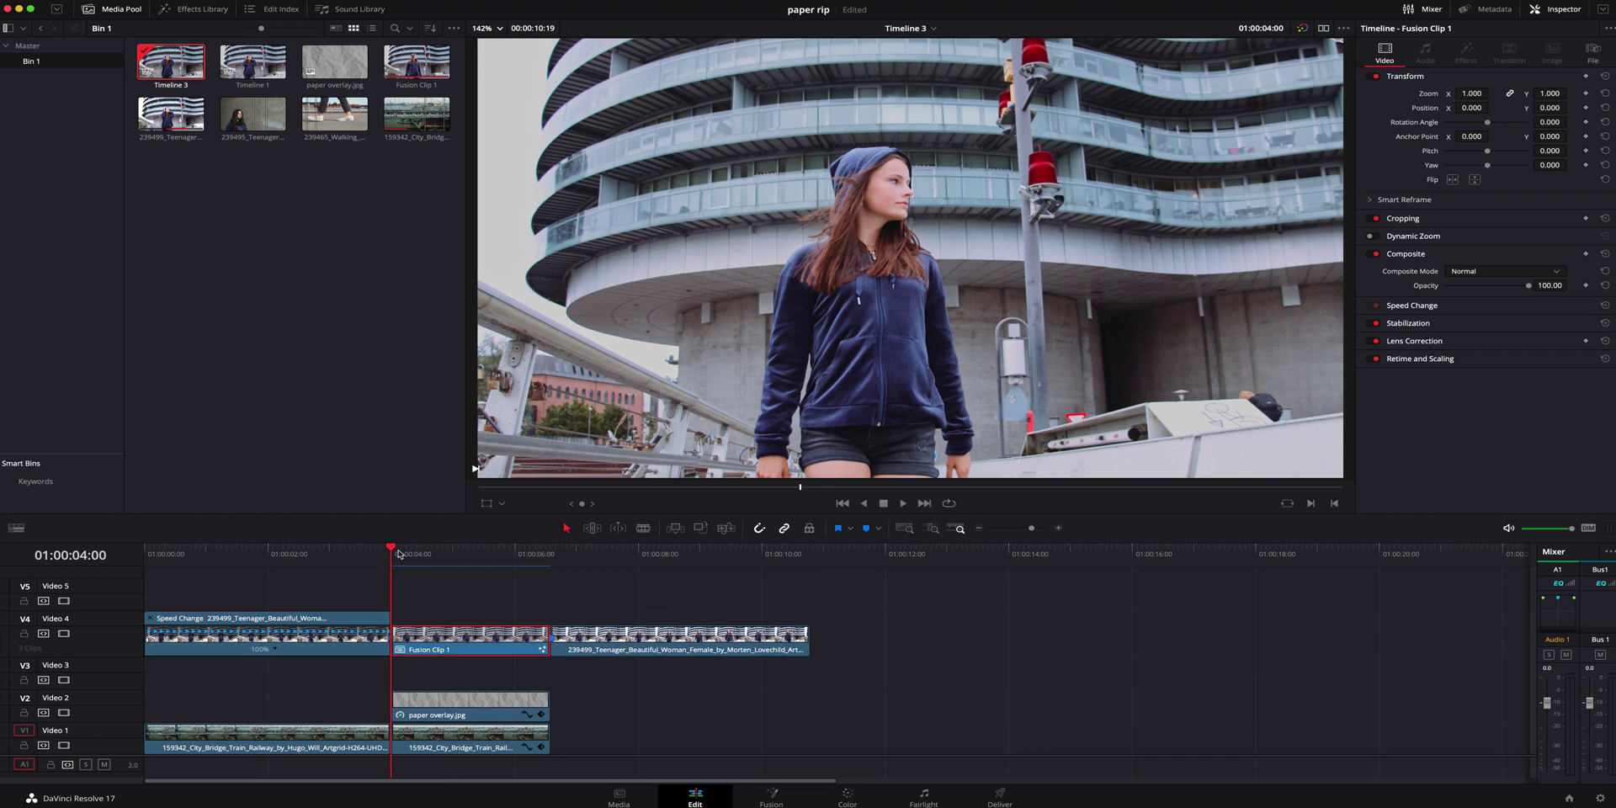
{"action": "left_click_drag", "start_coordinate": [399, 554], "coordinate": [405, 556]}
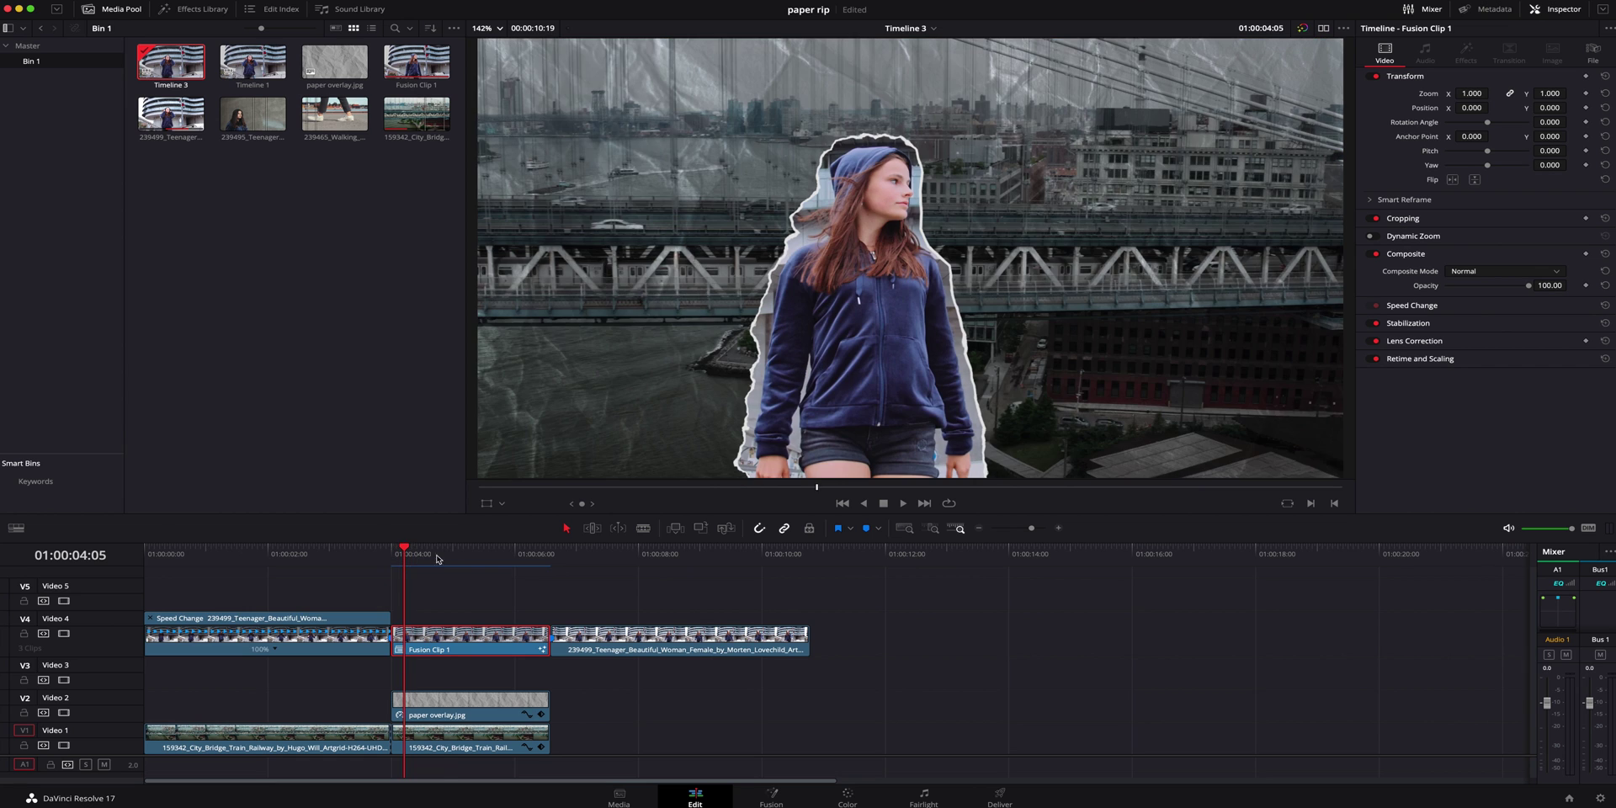
{"action": "left_click", "coordinate": [445, 561]}
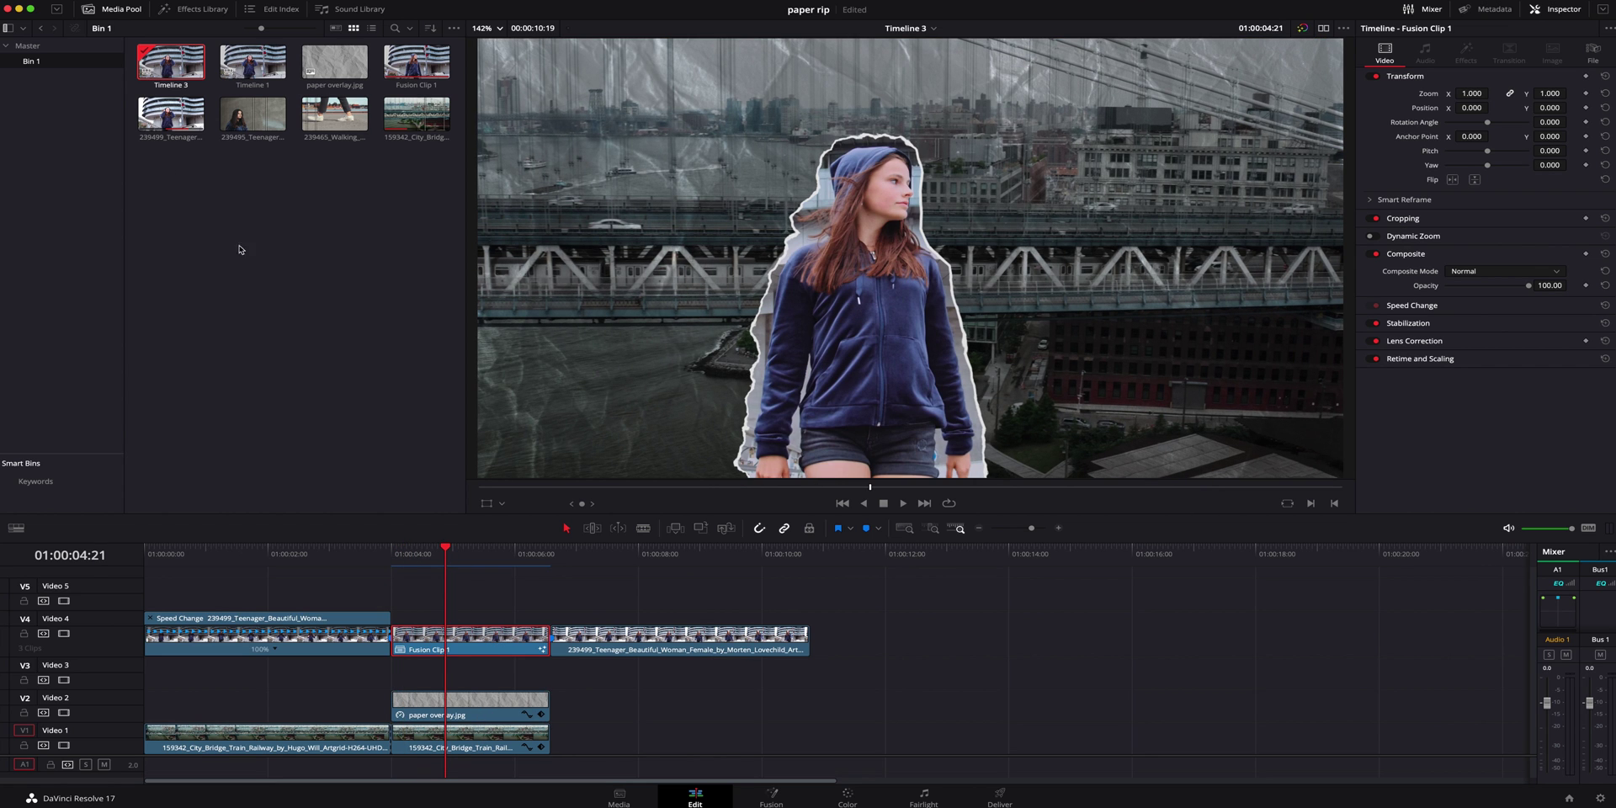
Add a Text title reading PAPER at size 600 on Video 3, starting with the Fusion cutout clip, and play it back
{"action": "left_click", "coordinate": [197, 10]}
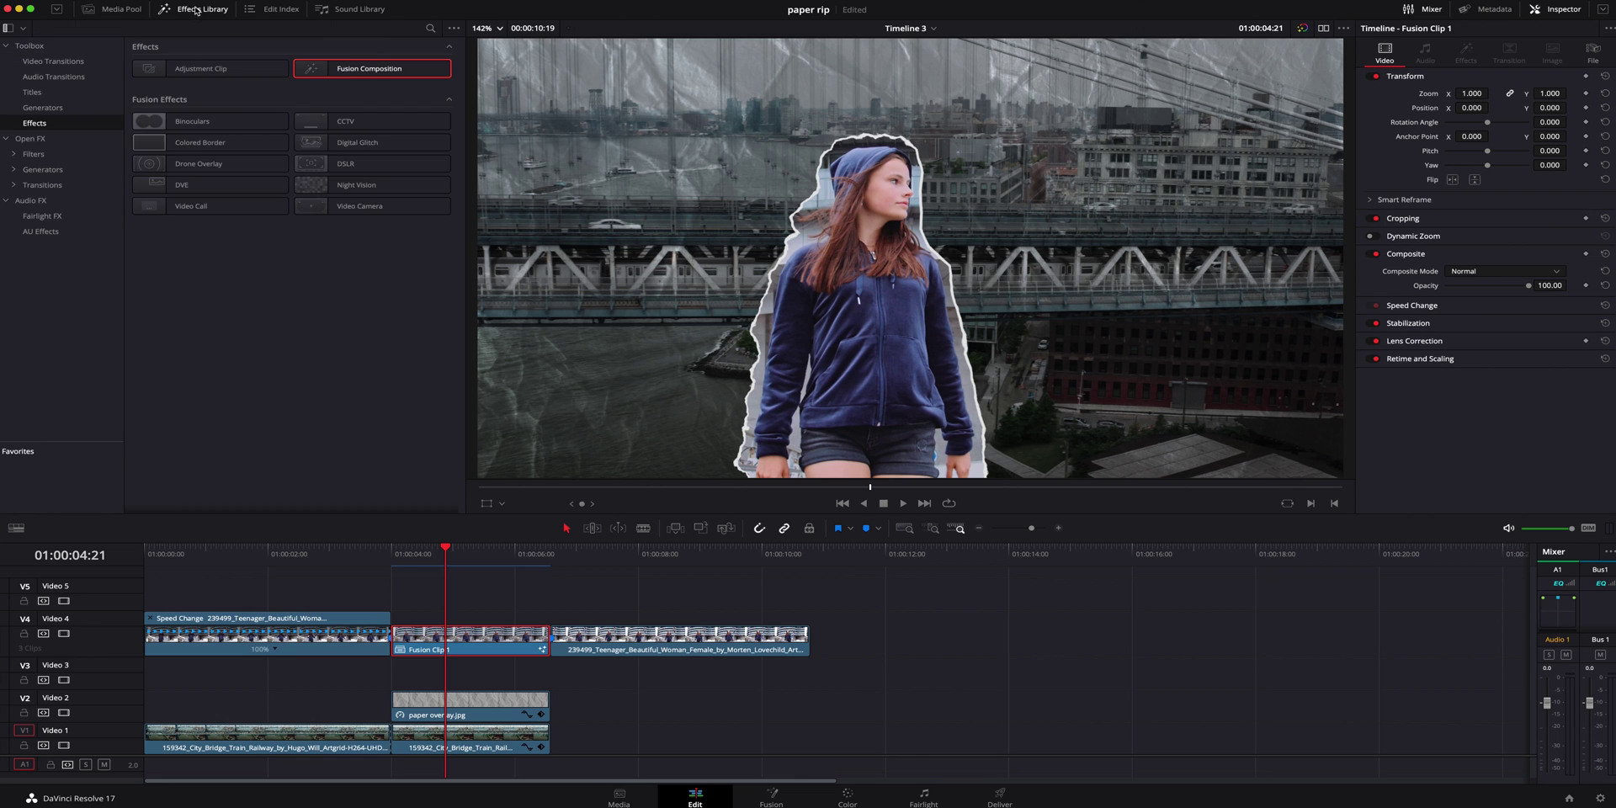
{"action": "left_click", "coordinate": [31, 92]}
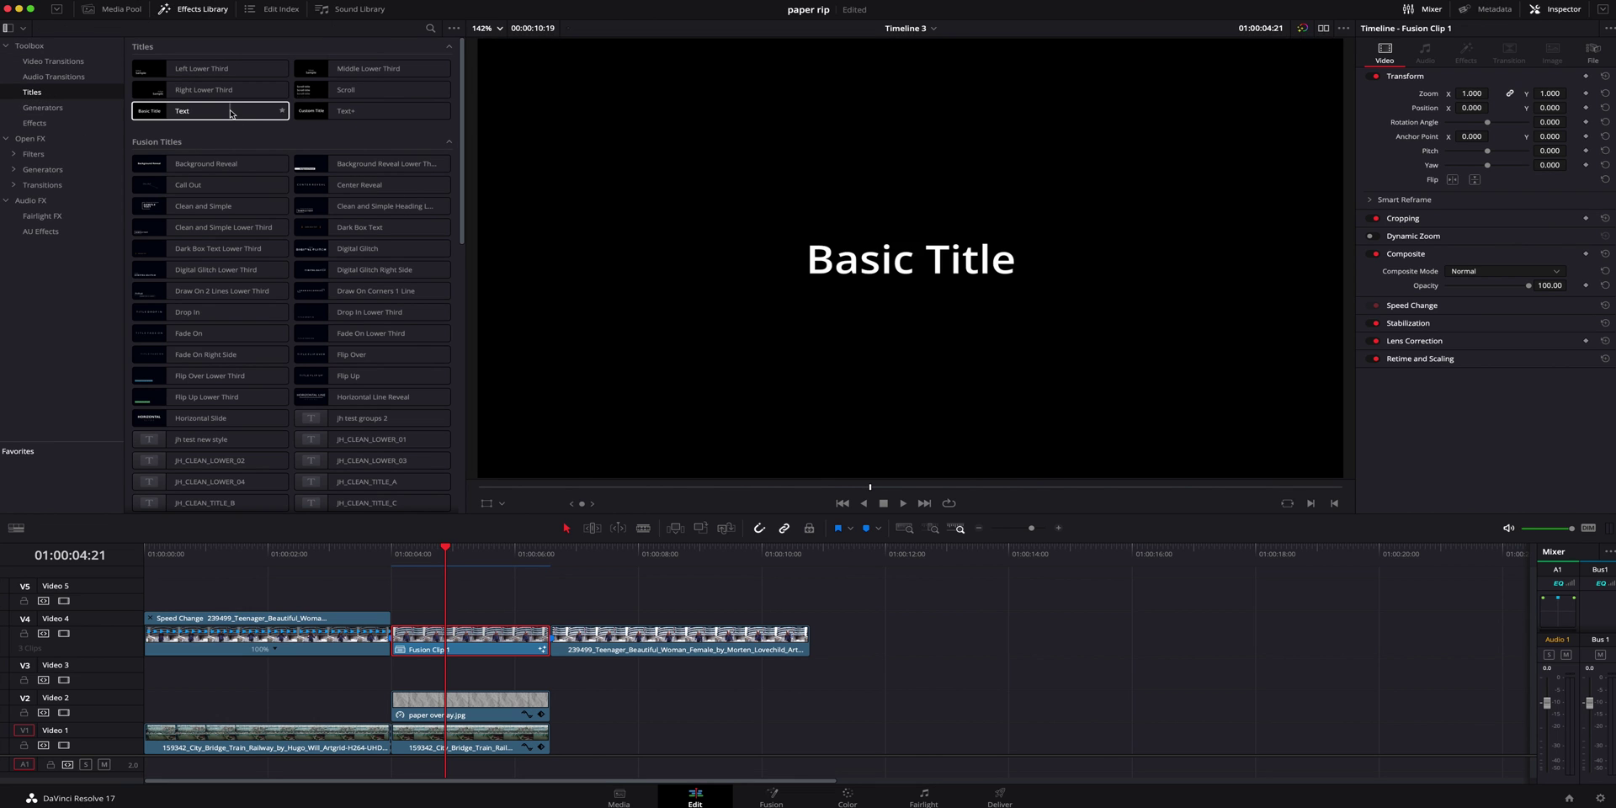
{"action": "left_click_drag", "start_coordinate": [236, 111], "coordinate": [397, 679]}
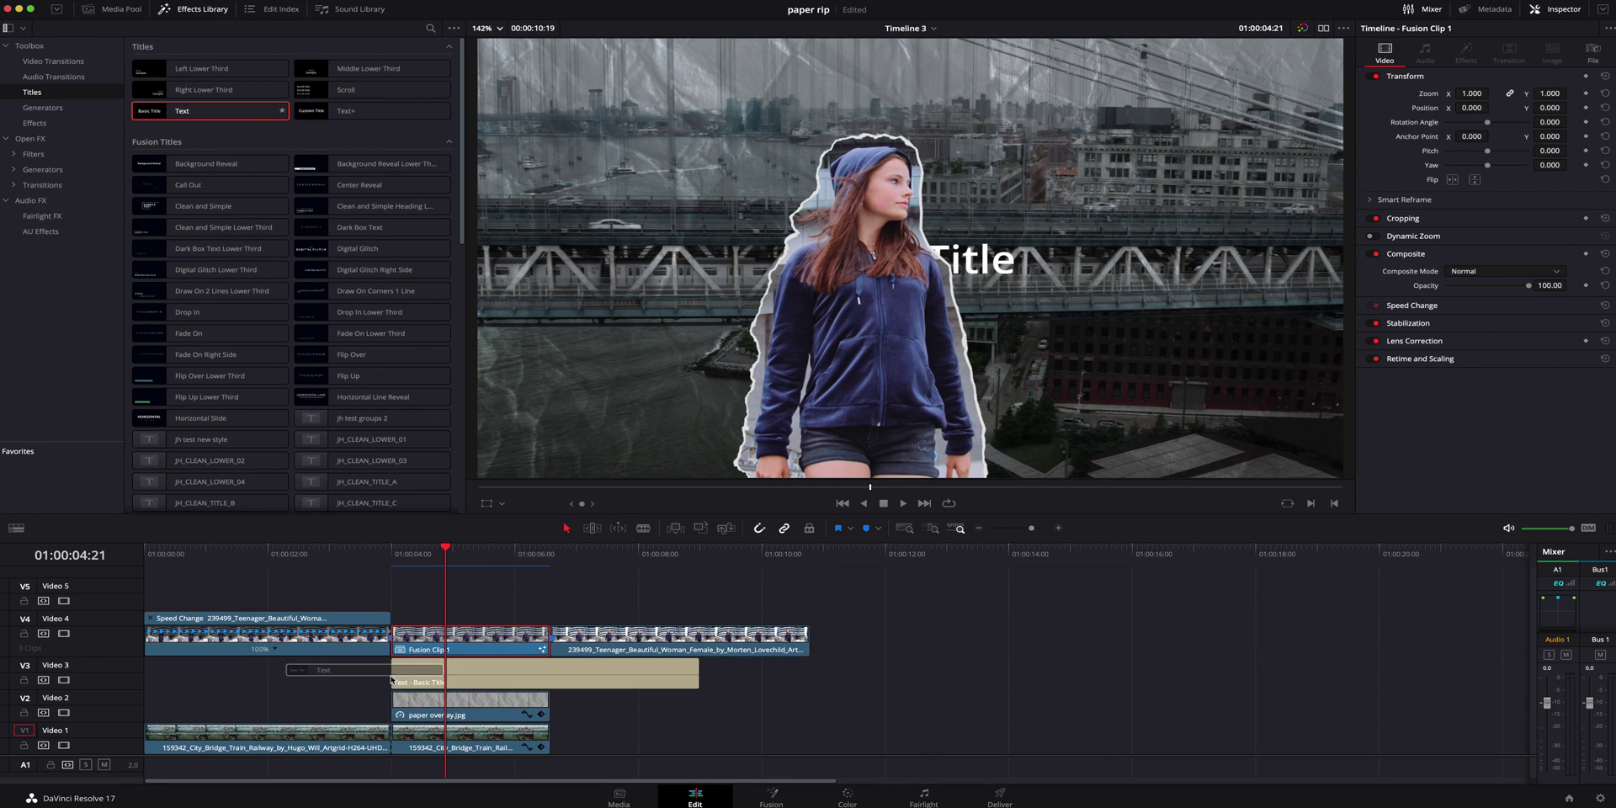
{"action": "left_click", "coordinate": [398, 557]}
{"action": "key", "text": "space"}
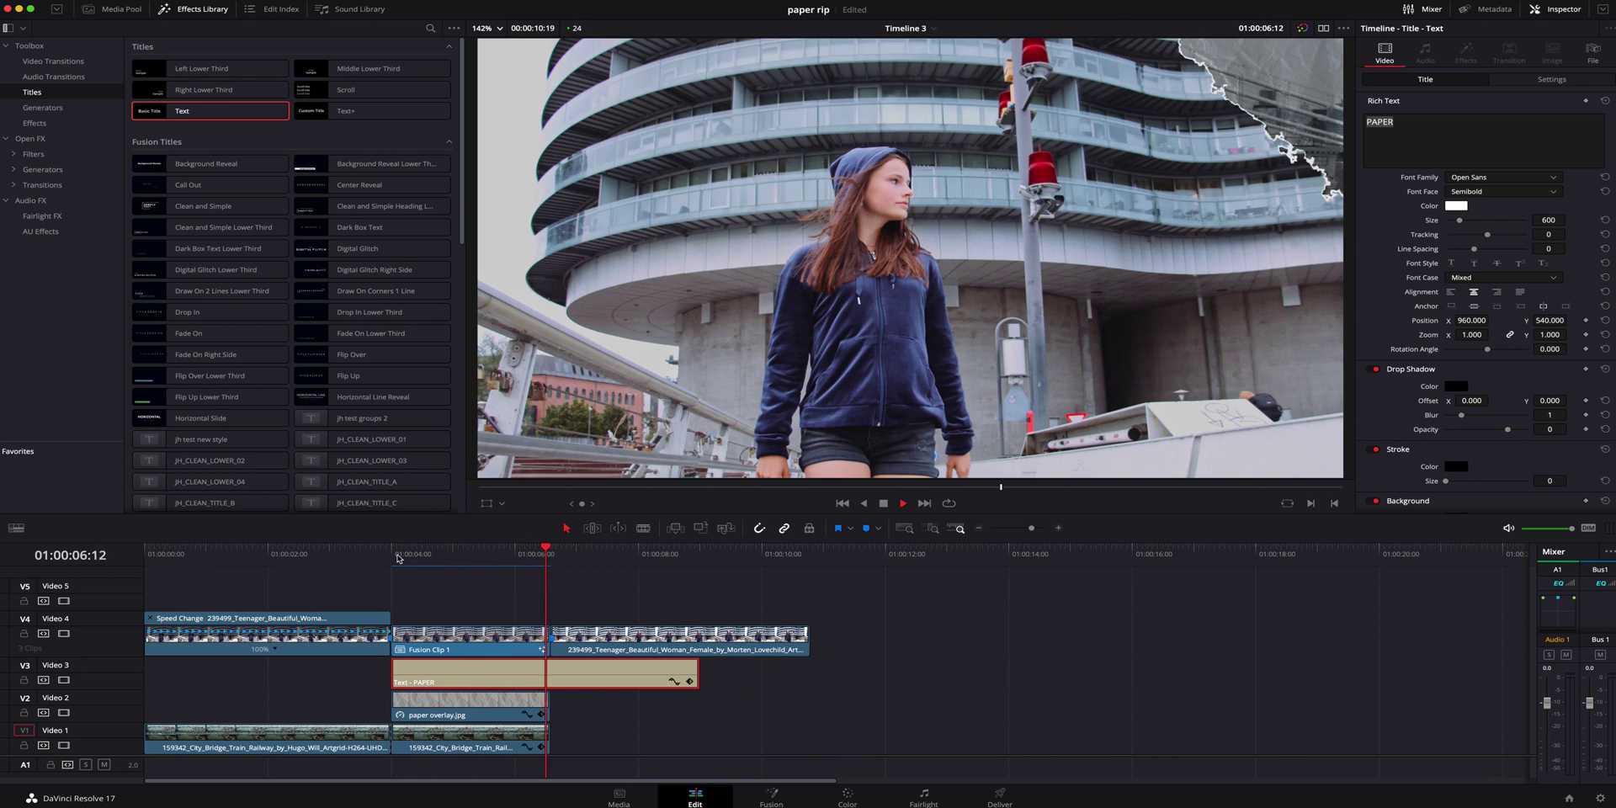
{"action": "left_click", "coordinate": [401, 557]}
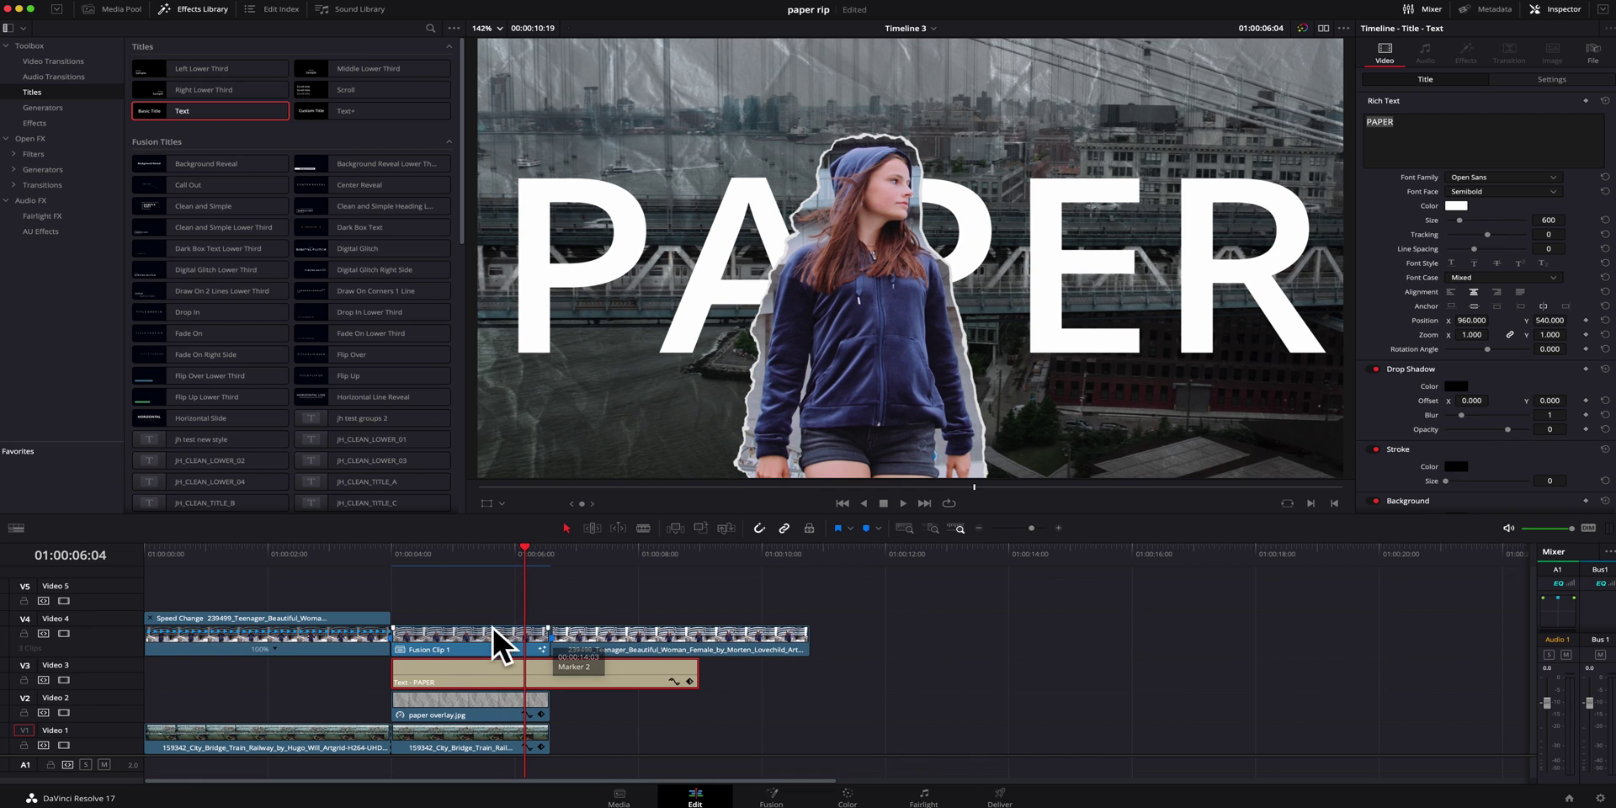
Duplicate the paper overlay from Video 2 onto Video 6 above the Fusion clip, flip the copy horizontally, and play it back
{"action": "scroll", "coordinate": [477, 709], "scroll_direction": "right", "scroll_amount": 1}
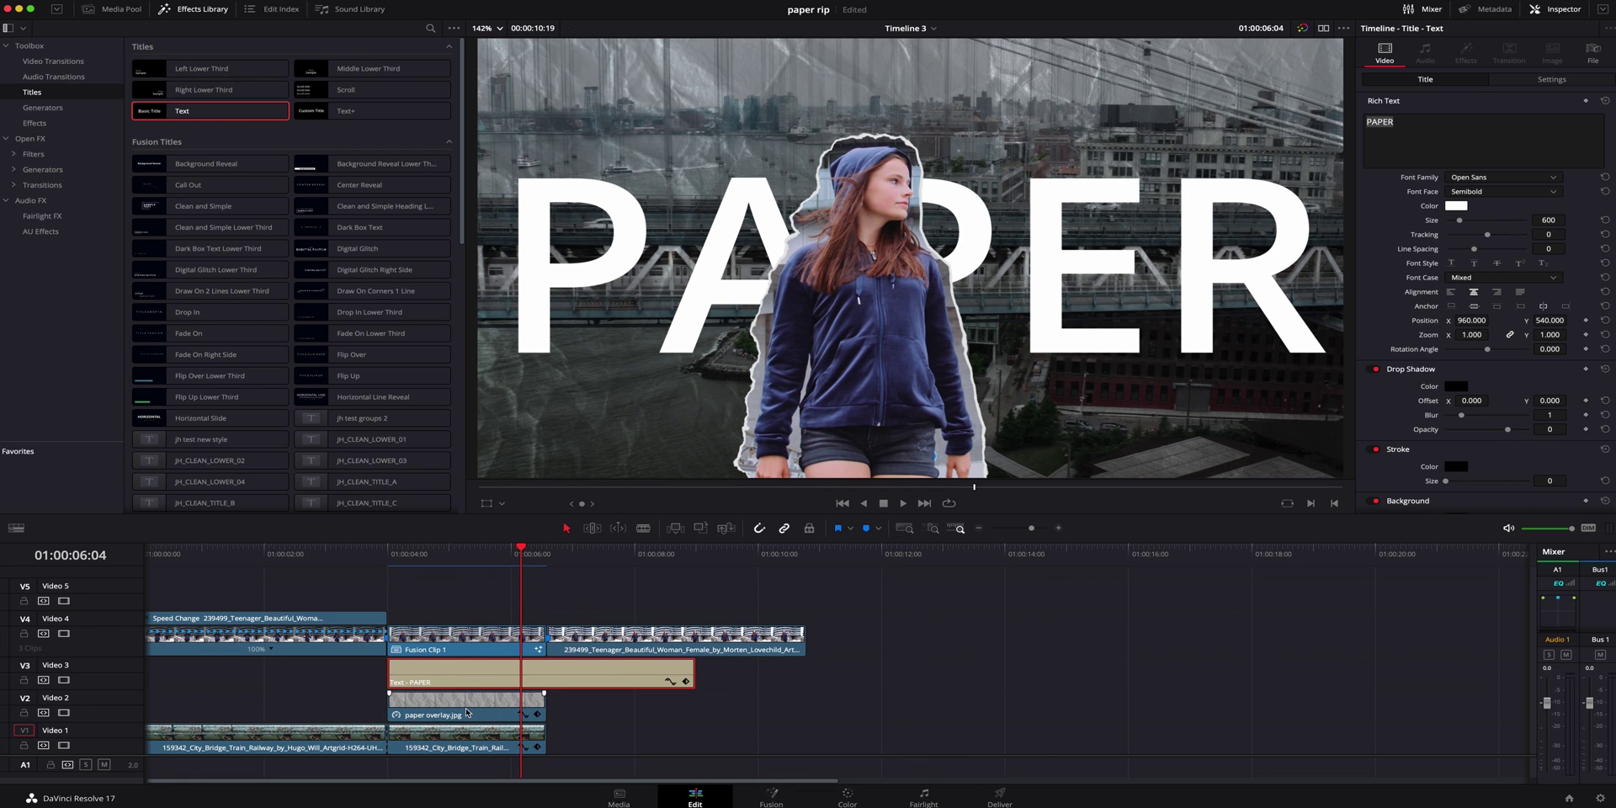
{"action": "left_click_drag", "start_coordinate": [462, 711], "coordinate": [469, 587]}
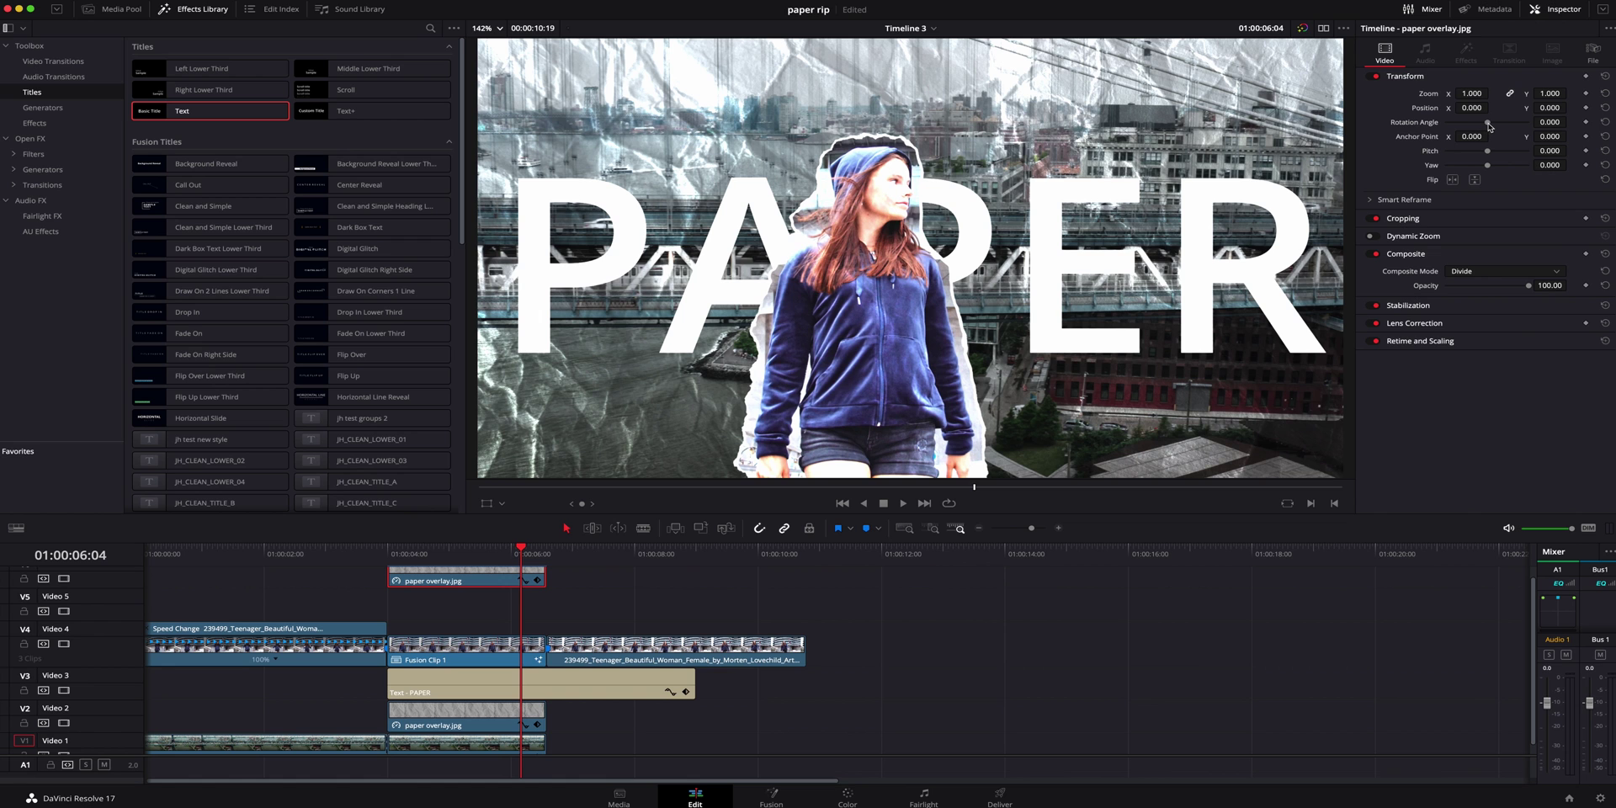
{"action": "left_click", "coordinate": [1452, 179]}
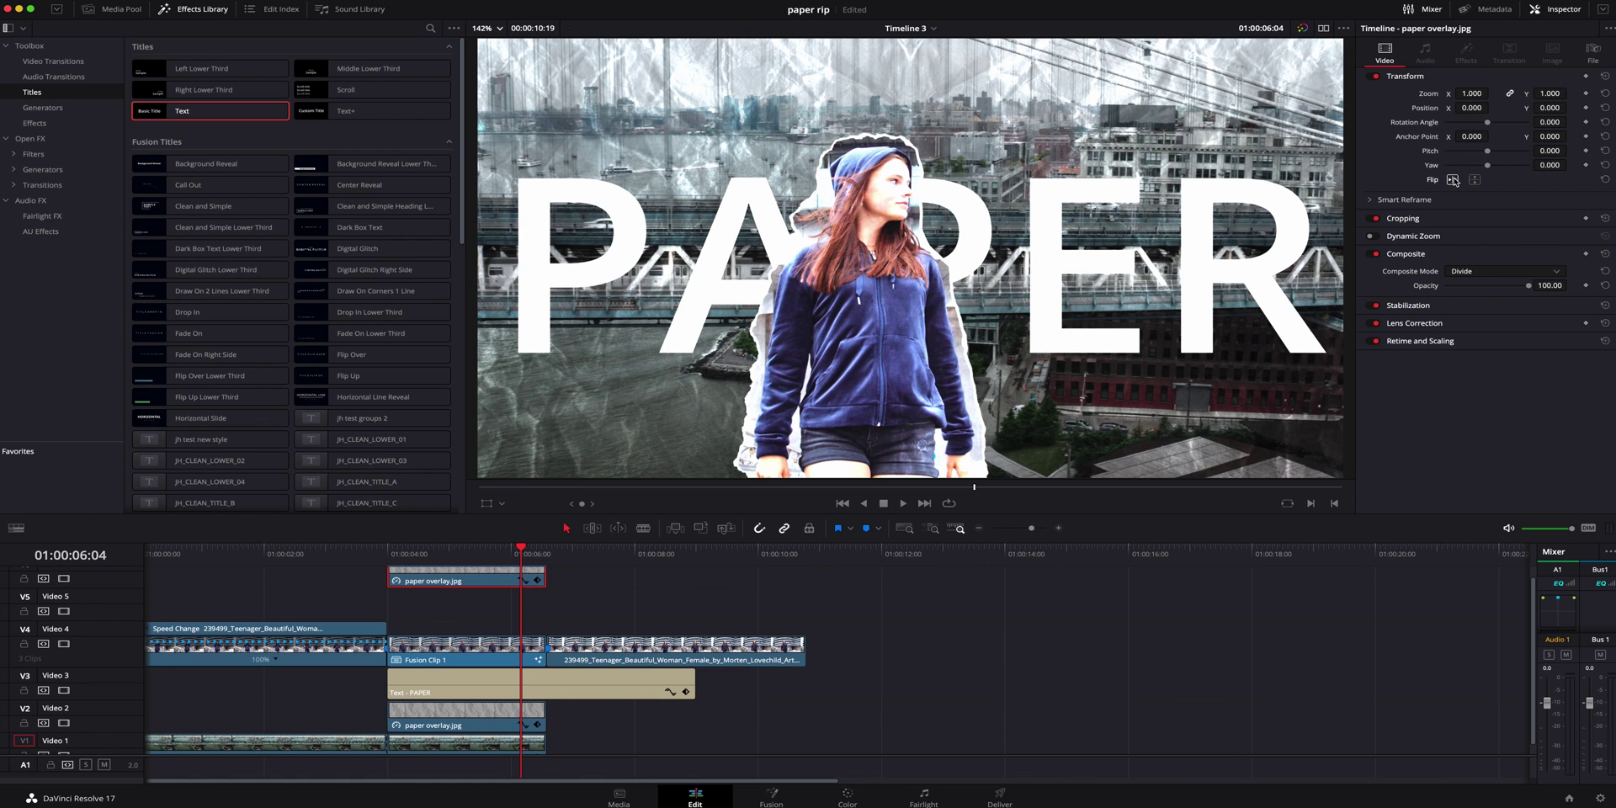
{"action": "left_click", "coordinate": [373, 556]}
{"action": "key", "text": "space"}
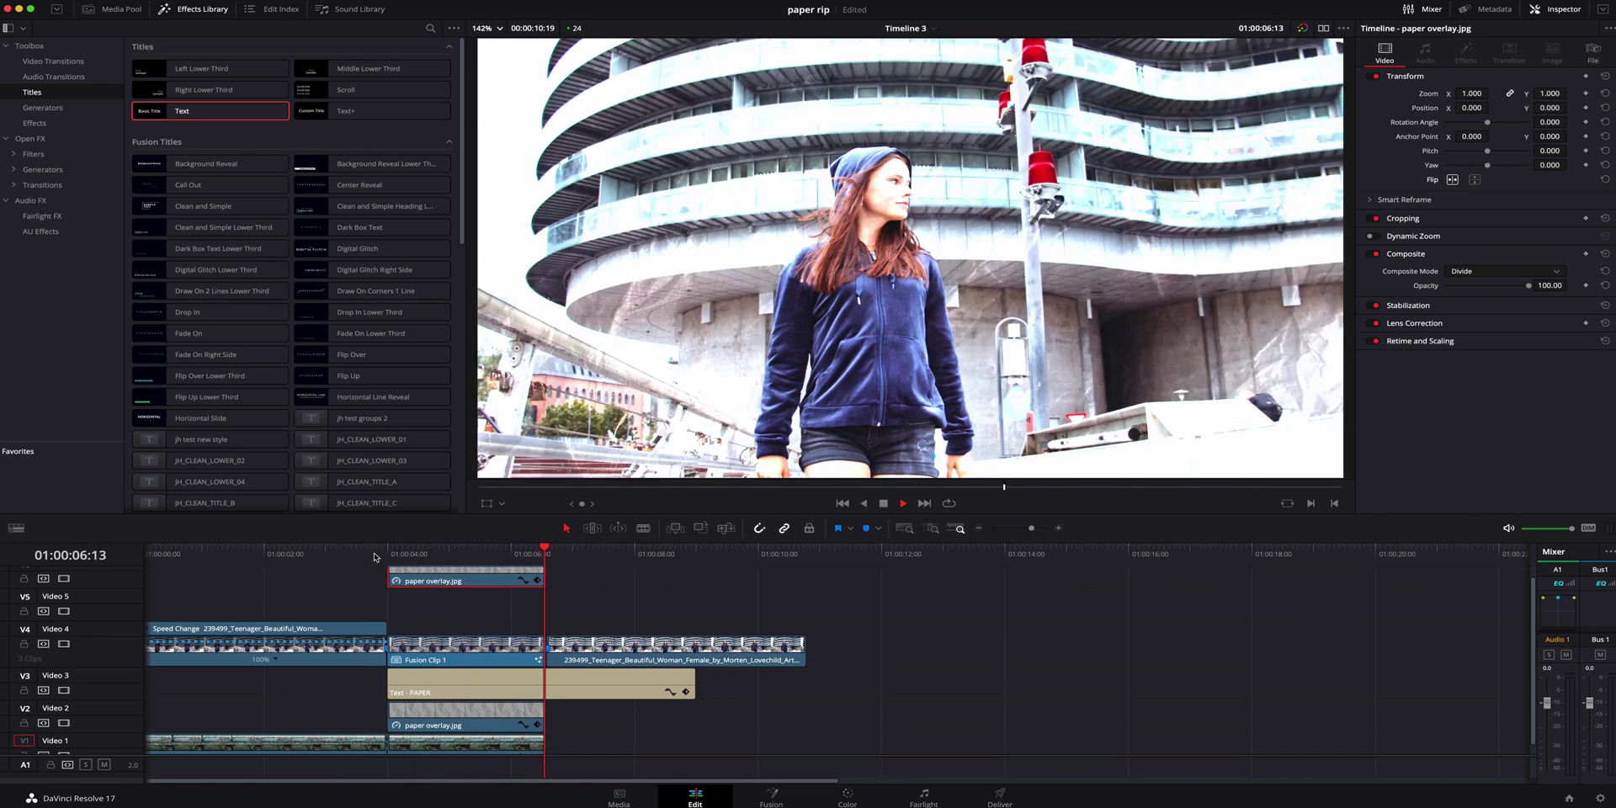
Add a short fade-in and a fade-out of about 6 frames to the Video 6 paper overlay, and play the transition
{"action": "left_click", "coordinate": [387, 556]}
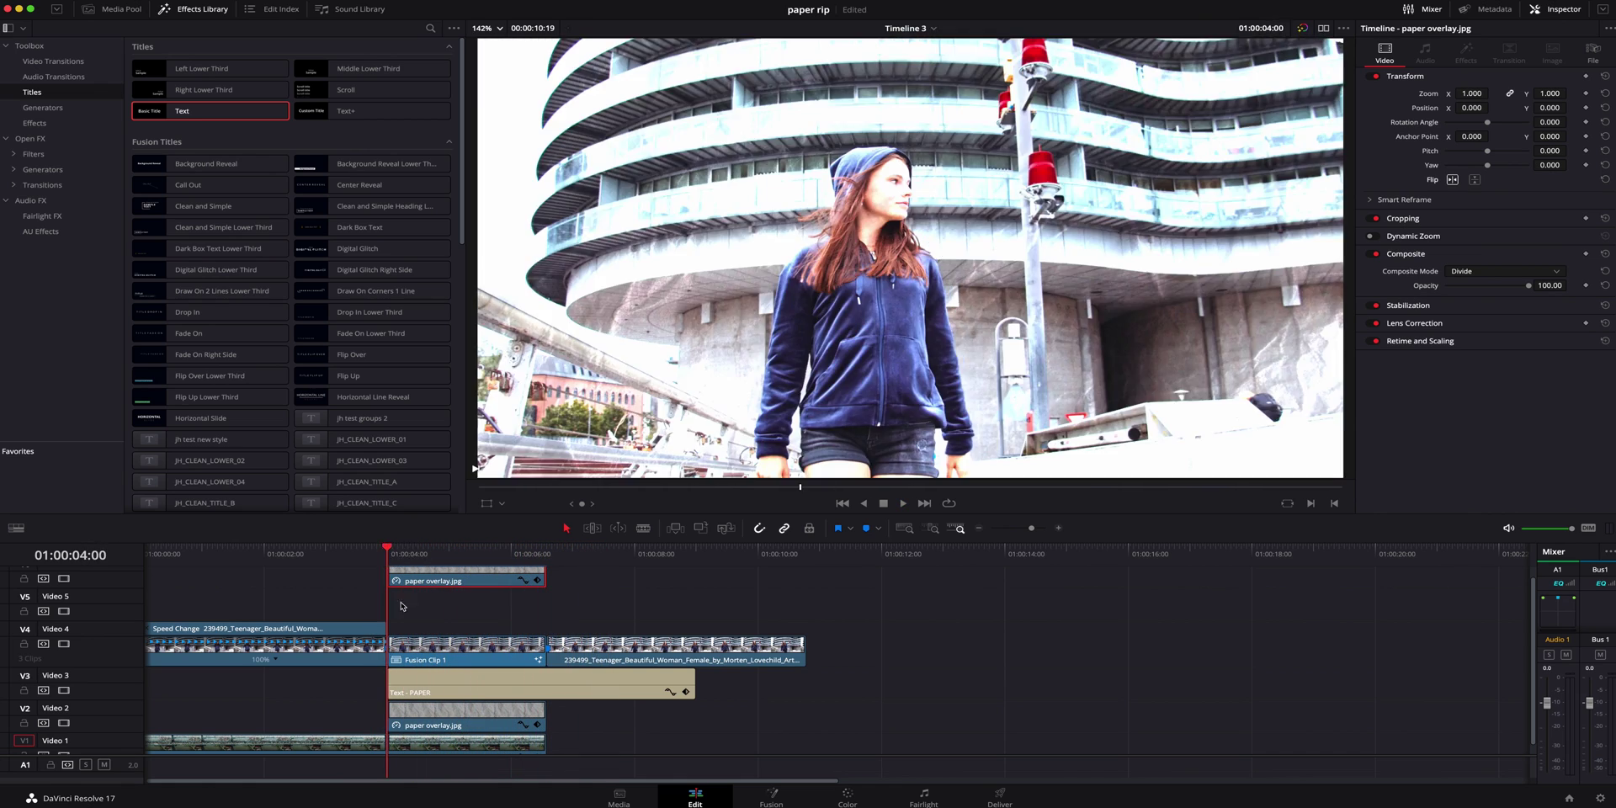
{"action": "scroll", "coordinate": [404, 609], "scroll_direction": "up", "scroll_amount": 1}
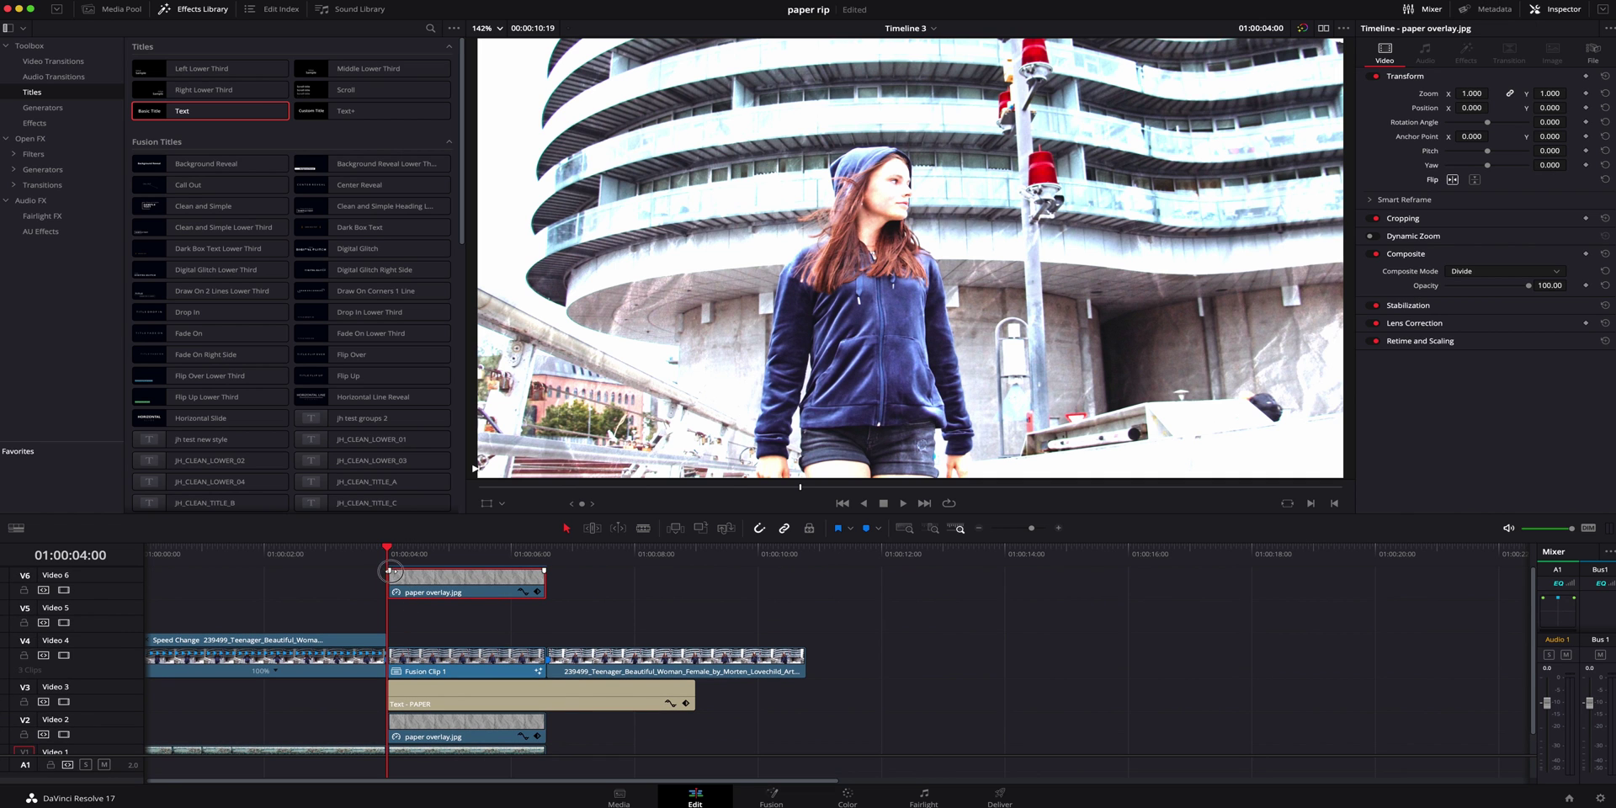
{"action": "left_click_drag", "start_coordinate": [392, 570], "coordinate": [398, 572]}
{"action": "left_click_drag", "start_coordinate": [544, 570], "coordinate": [526, 573]}
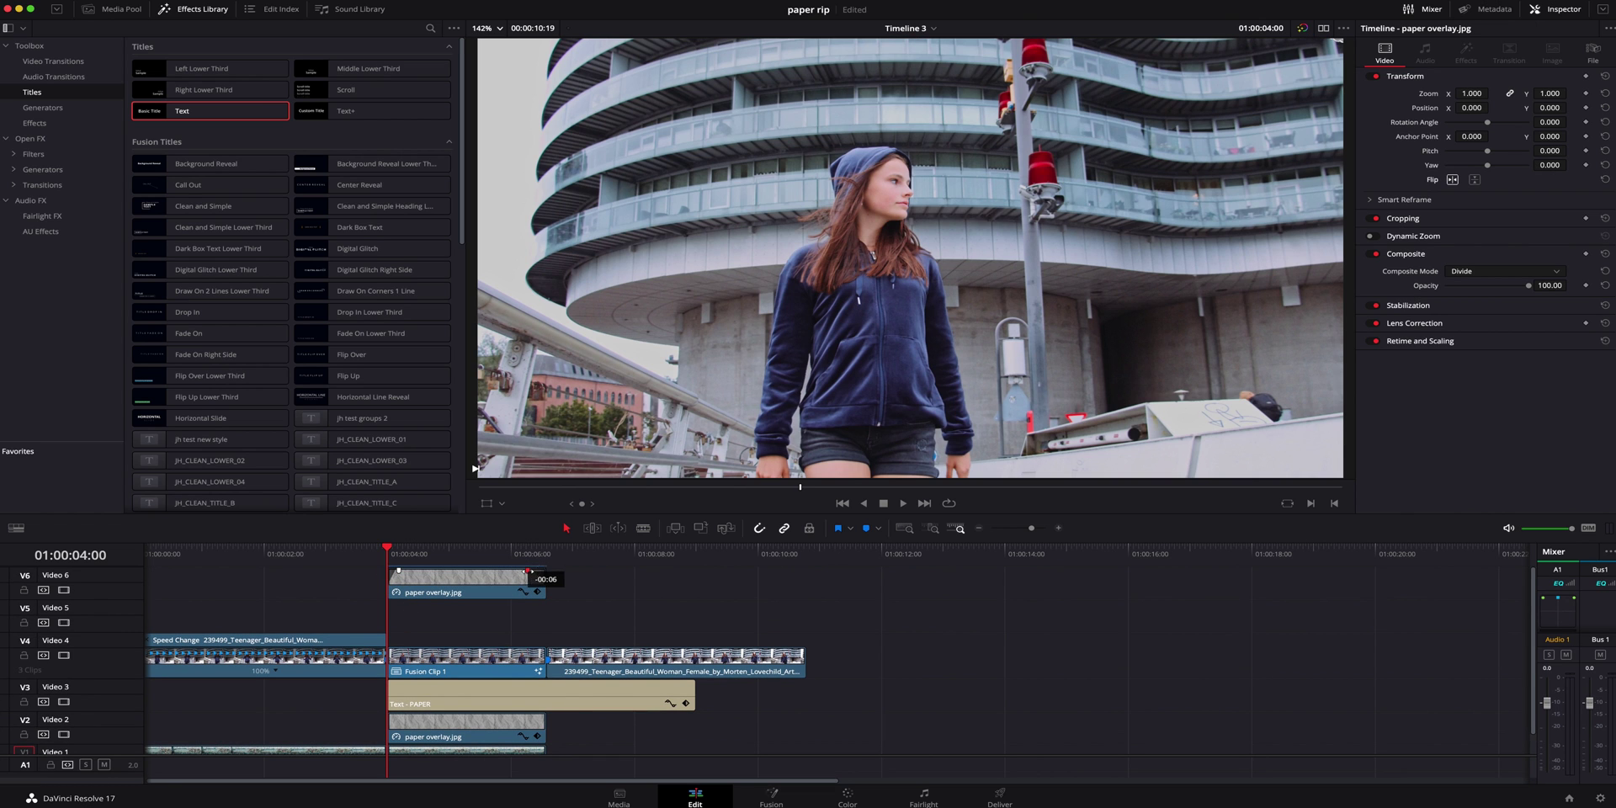
{"action": "left_click", "coordinate": [344, 557]}
{"action": "key", "text": "space"}
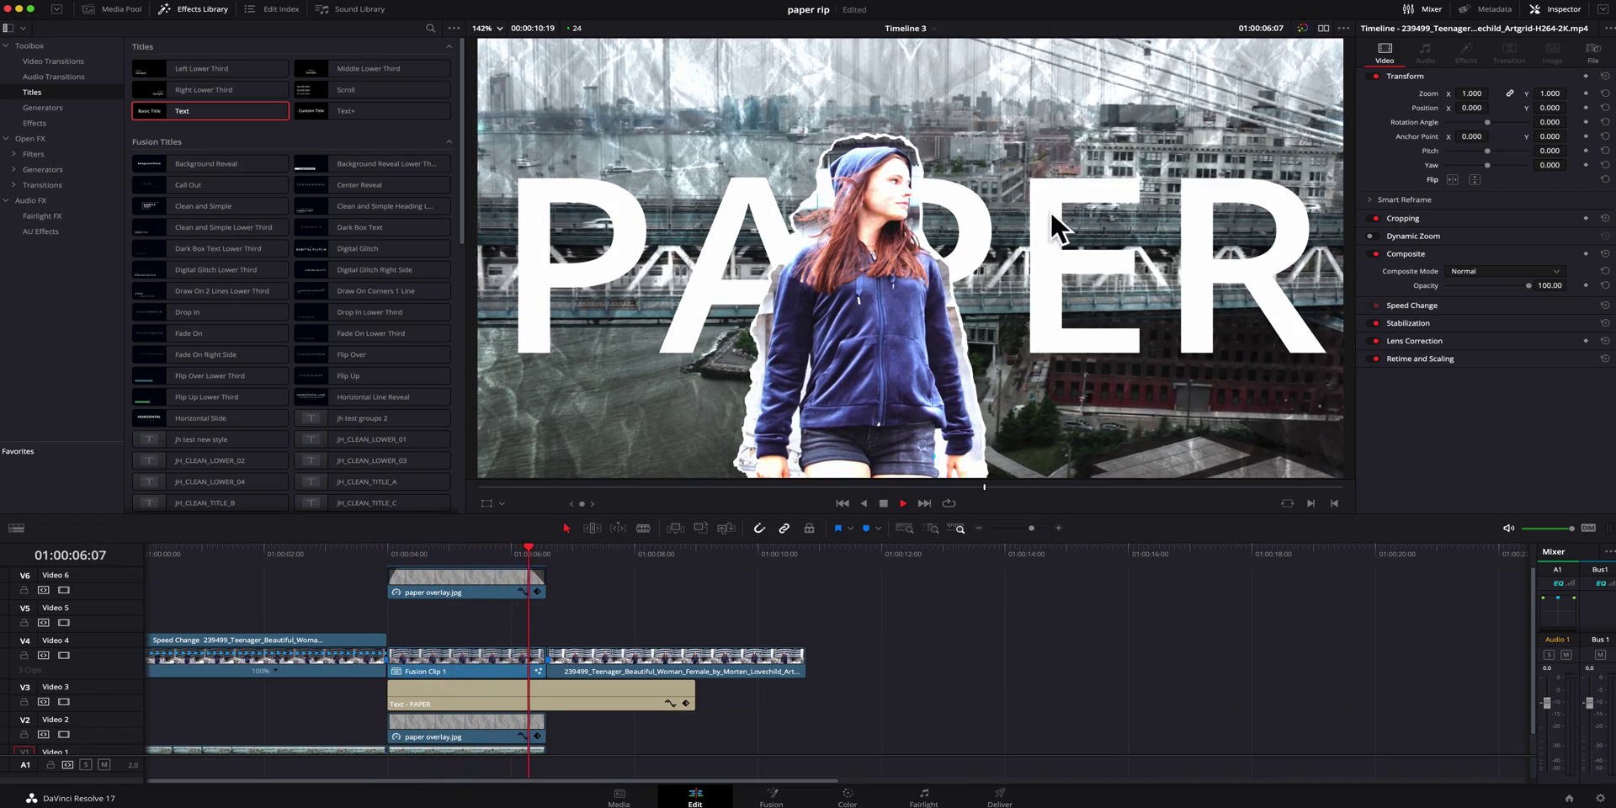
{"action": "key", "text": "space"}
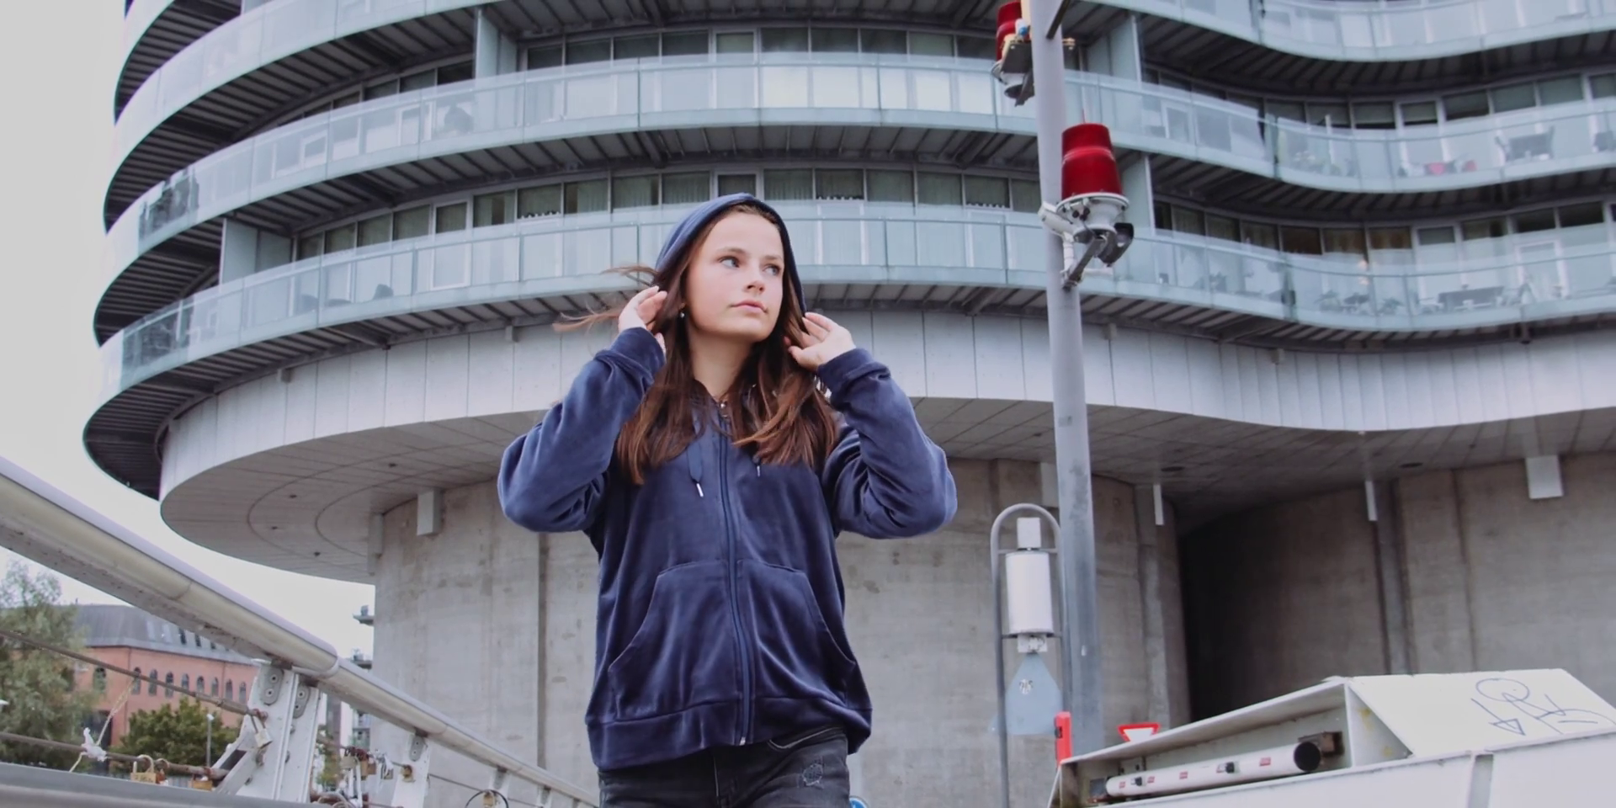